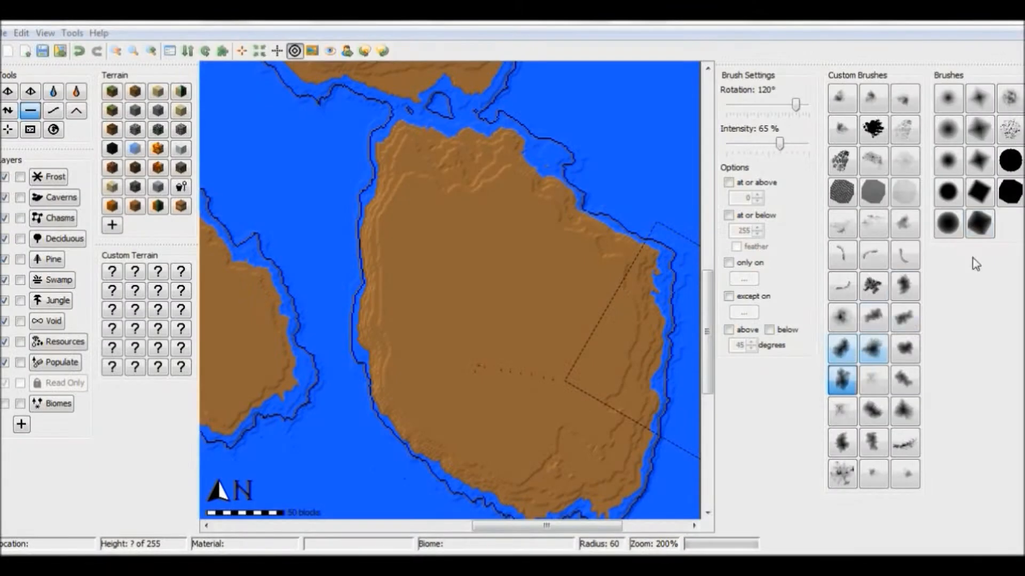
# Step: Raise a cluster of rugged hills in the middle of the large island using the splatter-shaped custom brush with a radius of 60
pyautogui.click(842, 473)
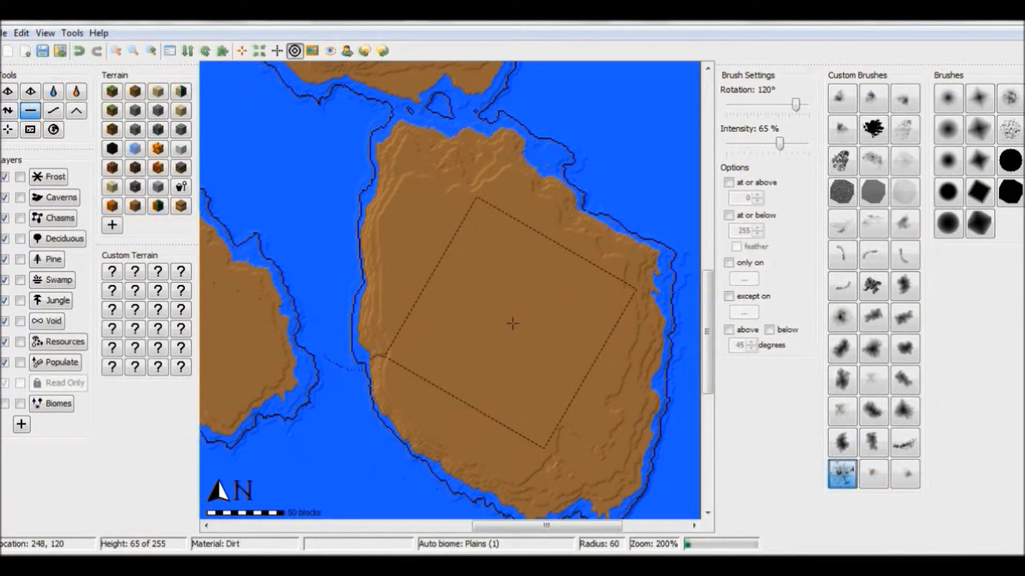
pyautogui.click(8, 110)
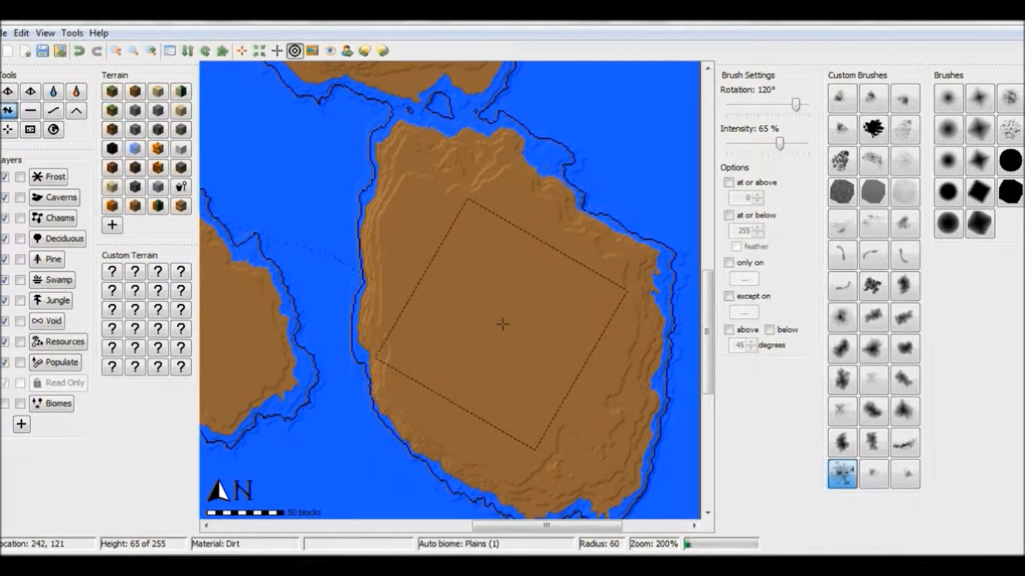
pyautogui.moveTo(503, 324); pyautogui.dragTo(503, 329)
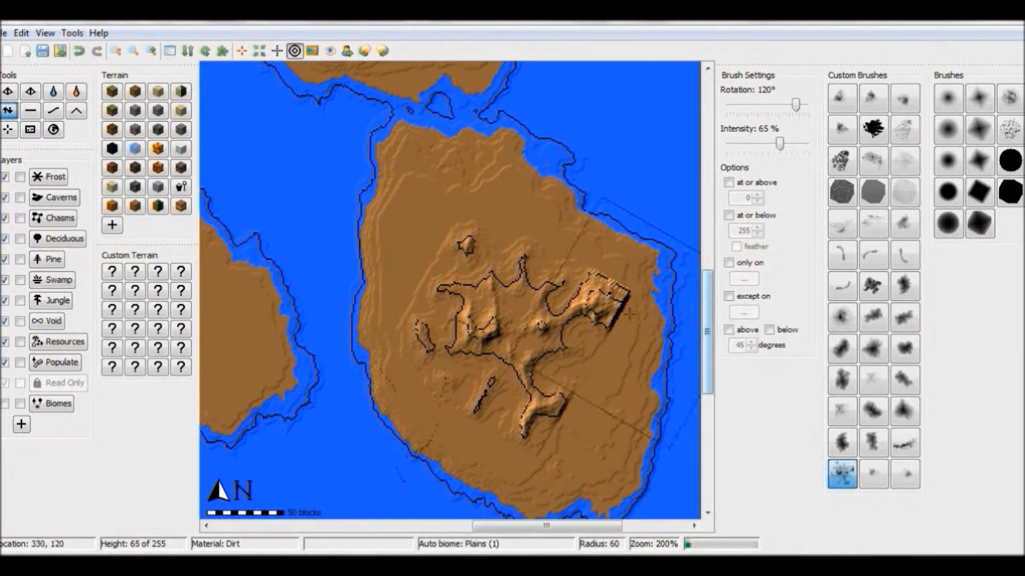
# Step: Smooth the hard cut-off edges at the eastern and southern ends of the new hills with a smaller soft custom brush
pyautogui.click(53, 111)
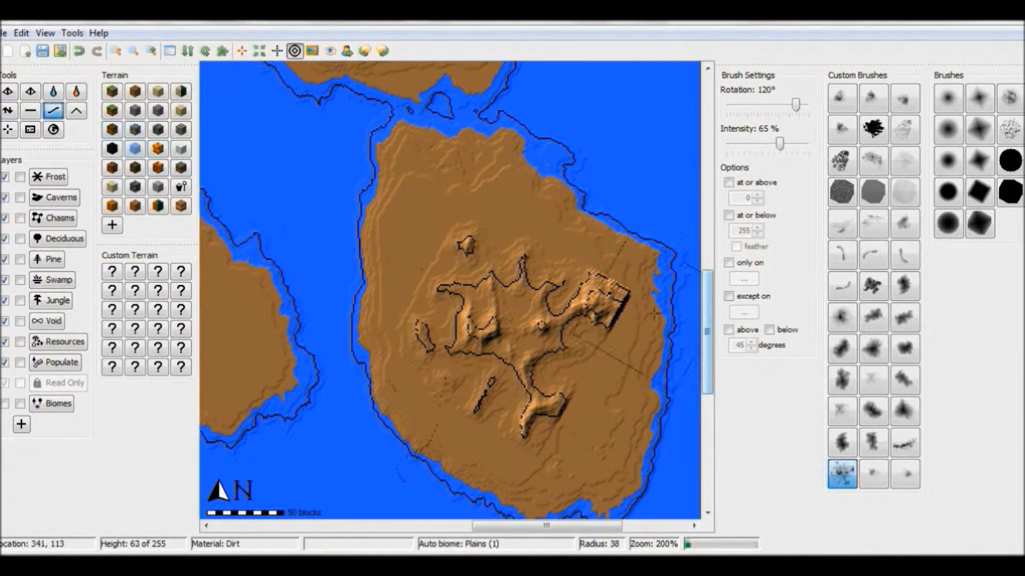
pyautogui.click(873, 349)
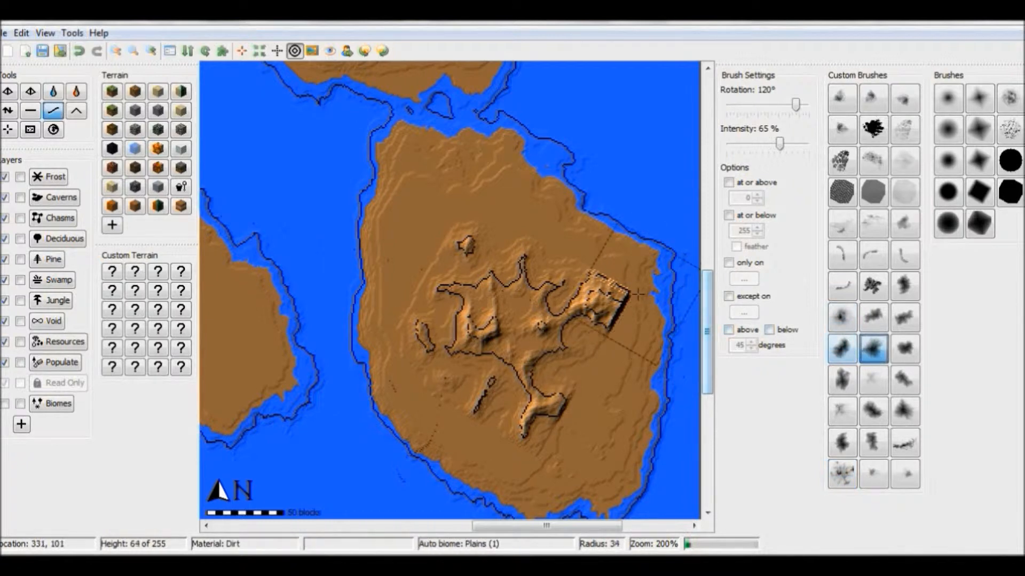
pyautogui.scroll(3, 606, 296)
pyautogui.moveTo(609, 294)
pyautogui.mouseDown()
pyautogui.moveTo(606, 315)
pyautogui.moveTo(608, 280)
pyautogui.mouseUp()
pyautogui.moveTo(561, 404)
pyautogui.mouseDown()
pyautogui.moveTo(550, 407)
pyautogui.moveTo(562, 425)
pyautogui.mouseUp()
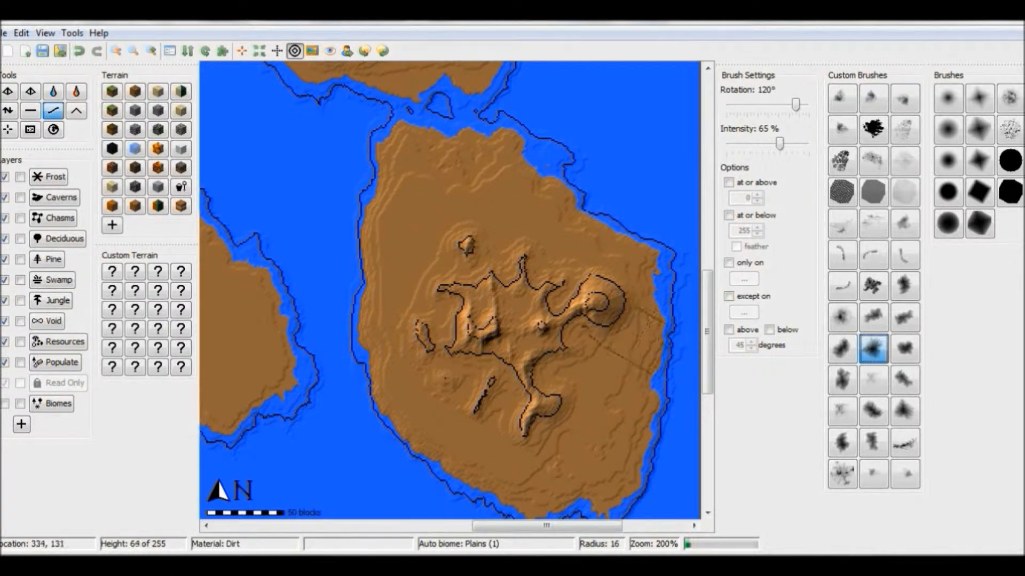
# Step: Raise the island's centre into a tall mountain with repeated large cloud-shaped brush strokes, varying the radius between 138 and 111, and close the 3D preview
pyautogui.click(842, 380)
pyautogui.click(9, 111)
pyautogui.scroll(-17, 332, 225)
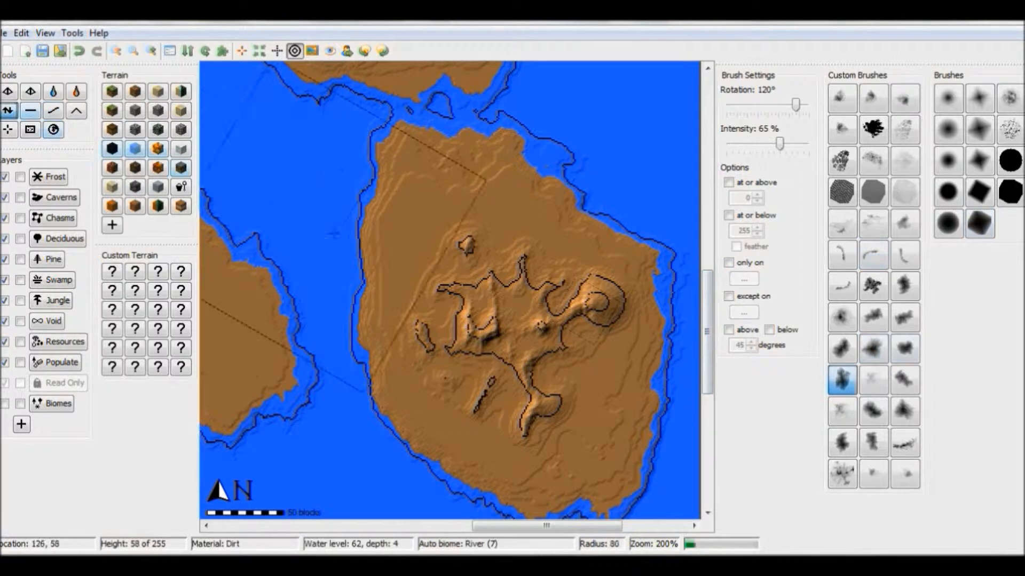
pyautogui.click(516, 332)
pyautogui.scroll(-3, 516, 332)
pyautogui.click(516, 331)
pyautogui.scroll(-4, 515, 332)
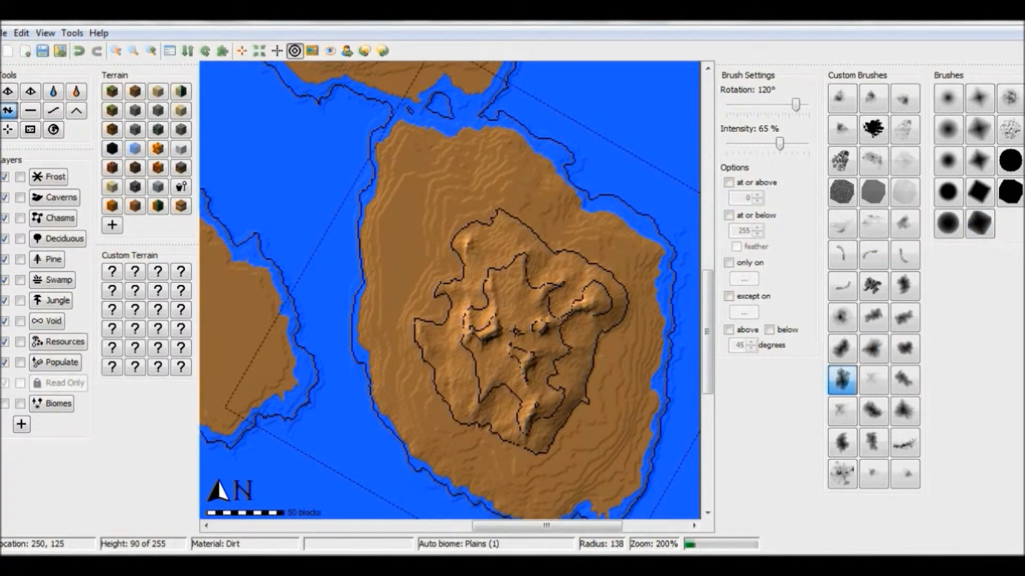
pyautogui.scroll(3, 513, 332)
pyautogui.click(513, 332)
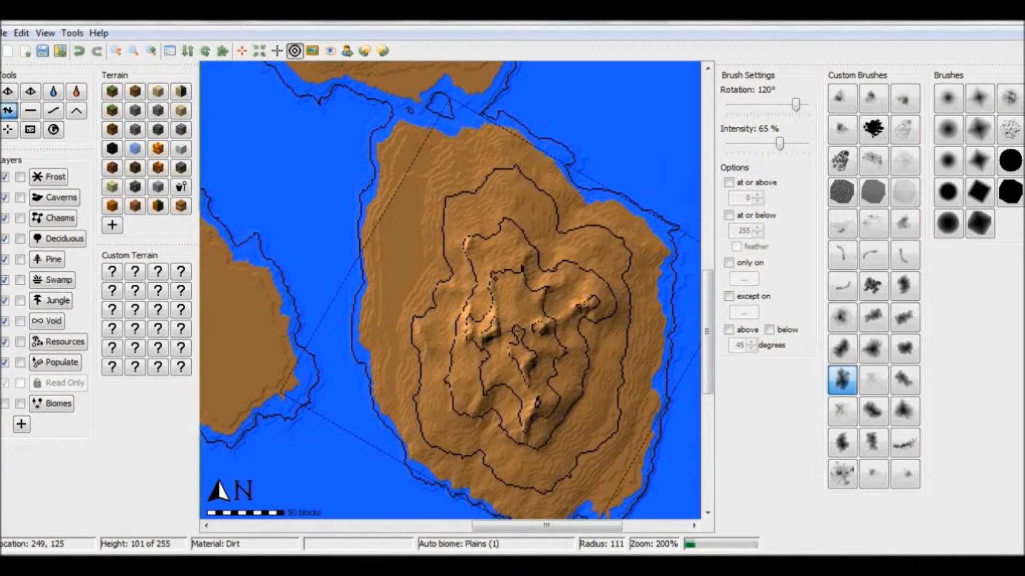
pyautogui.click(513, 331)
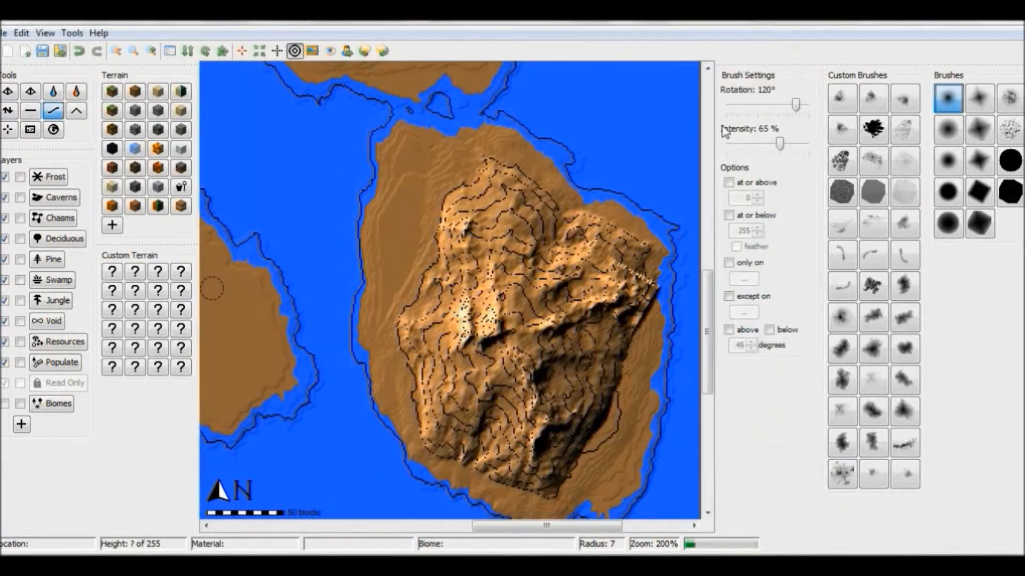
pyautogui.click(793, 60)
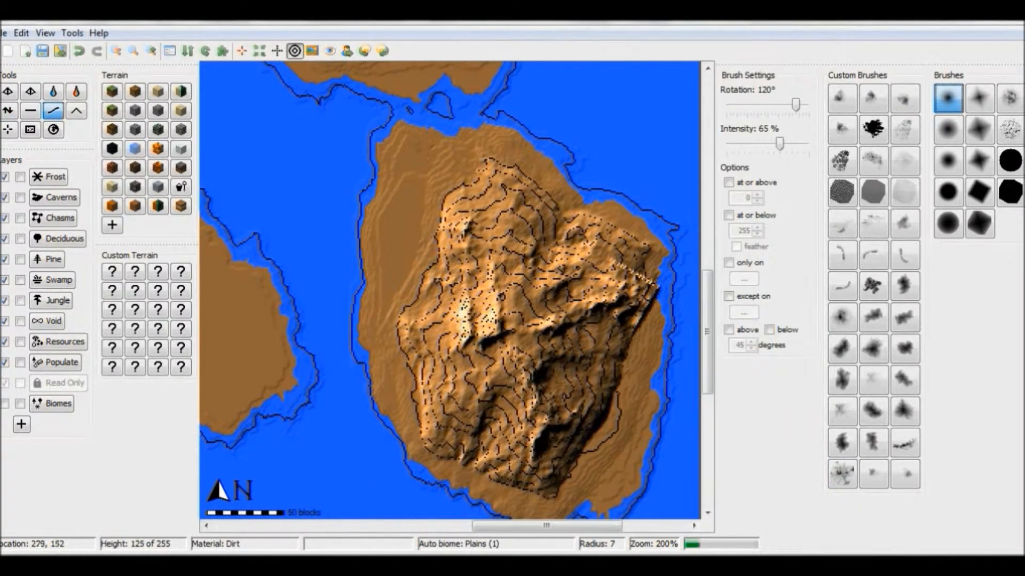
# Step: Extend the neighbouring western island's flat land outward with the Flatten tool and an irregular custom brush at radius 50
pyautogui.moveTo(619, 527); pyautogui.dragTo(542, 527)
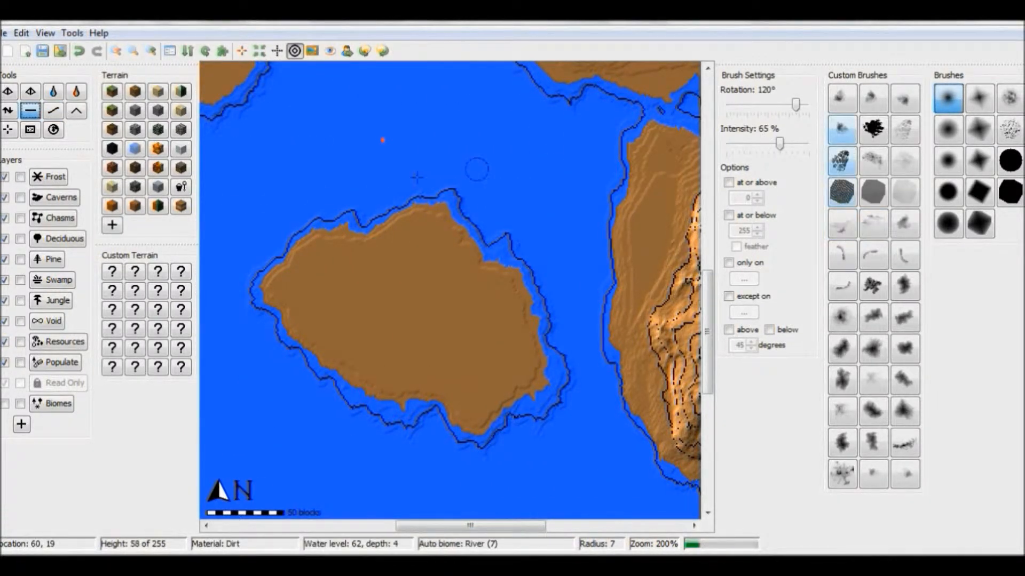
pyautogui.click(904, 348)
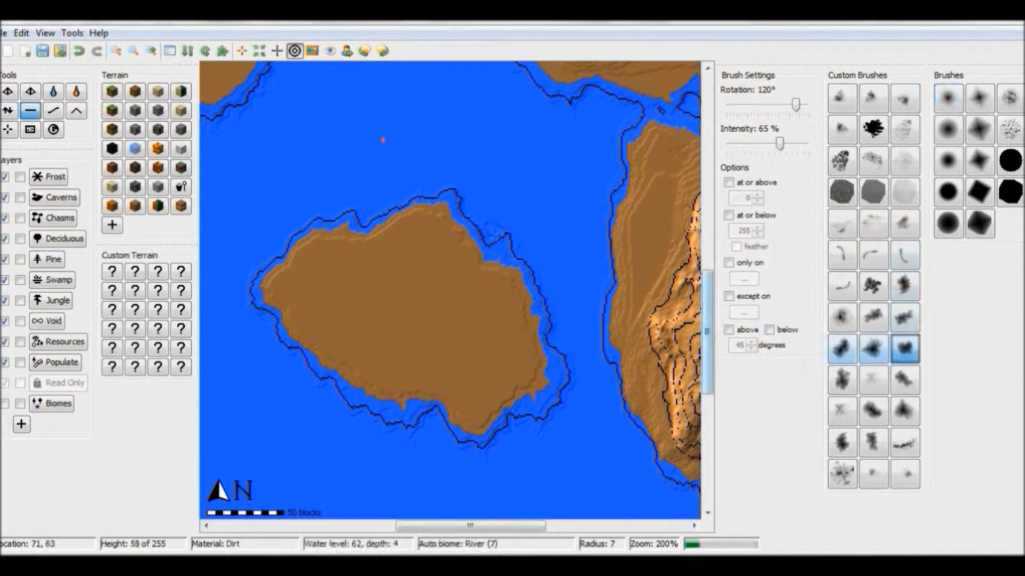
pyautogui.scroll(6, 454, 248)
pyautogui.moveTo(452, 302)
pyautogui.mouseDown()
pyautogui.moveTo(424, 183)
pyautogui.moveTo(366, 164)
pyautogui.moveTo(368, 184)
pyautogui.moveTo(320, 217)
pyautogui.moveTo(297, 297)
pyautogui.moveTo(396, 440)
pyautogui.moveTo(539, 219)
pyautogui.moveTo(448, 411)
pyautogui.moveTo(427, 368)
pyautogui.mouseUp()
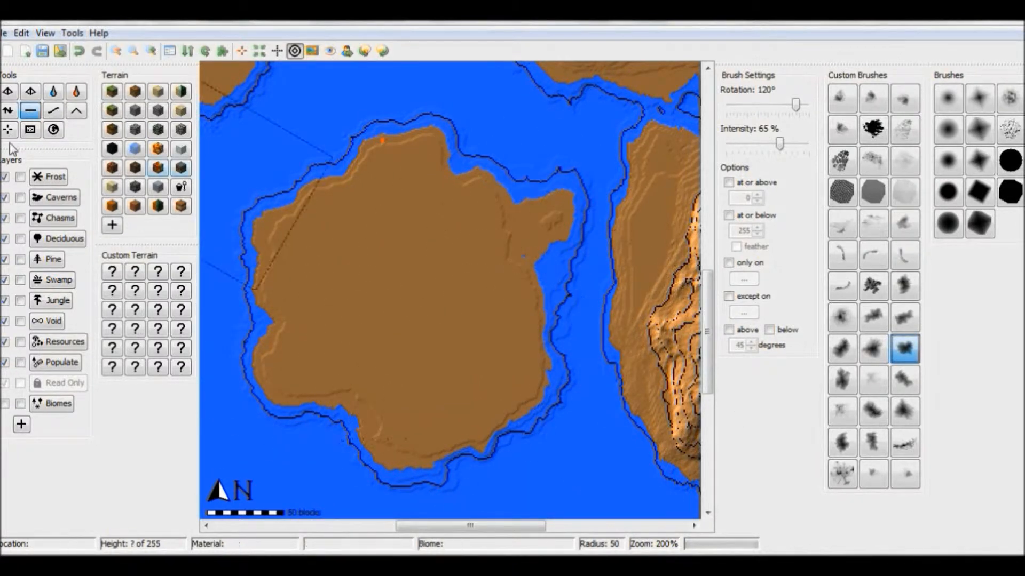
# Step: Raise cracked relief across the centre and east of the enlarged island using the cracked3.png brush at radius 86
pyautogui.click(8, 112)
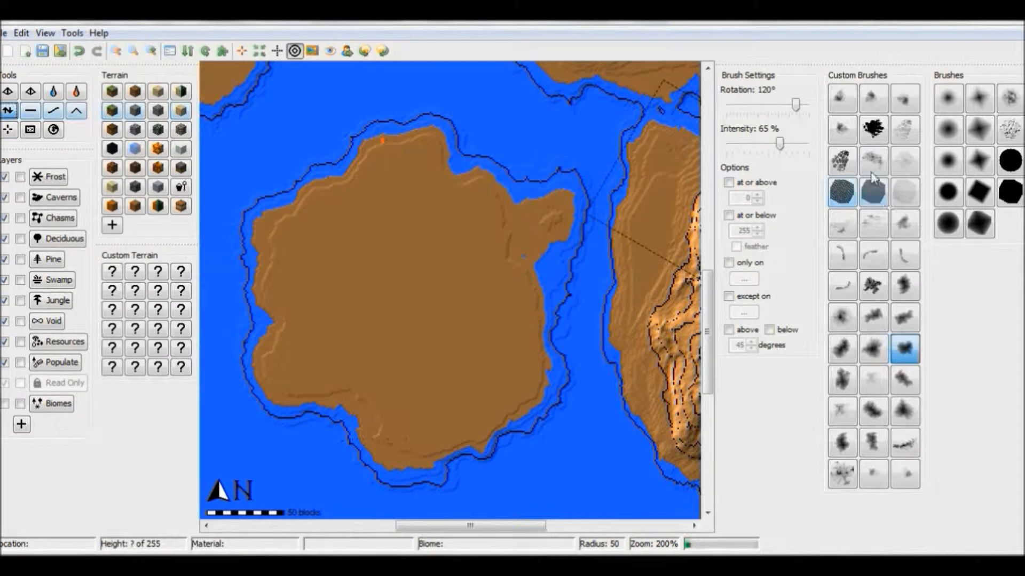
pyautogui.click(842, 160)
pyautogui.scroll(5, 402, 303)
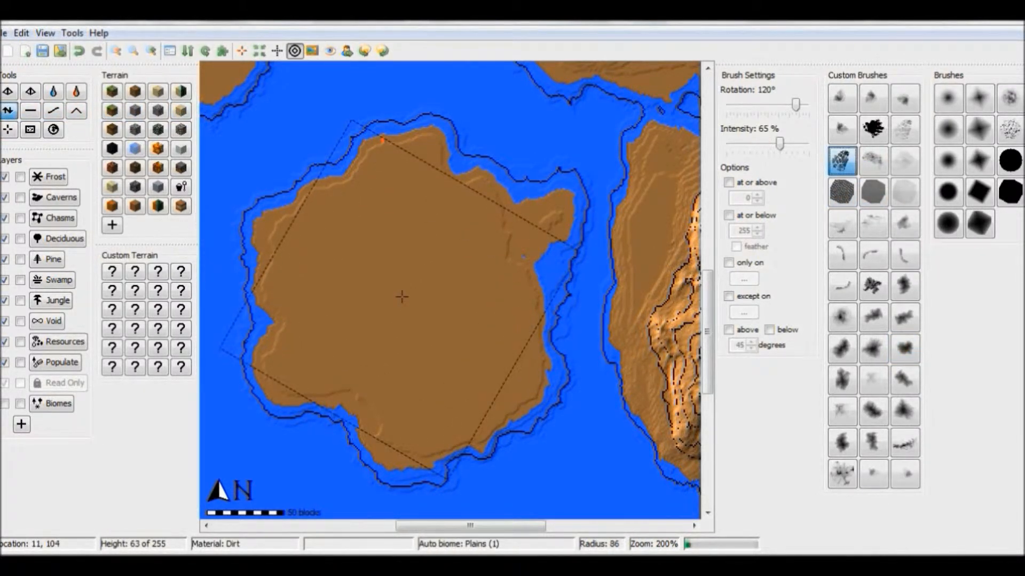
pyautogui.click(403, 295)
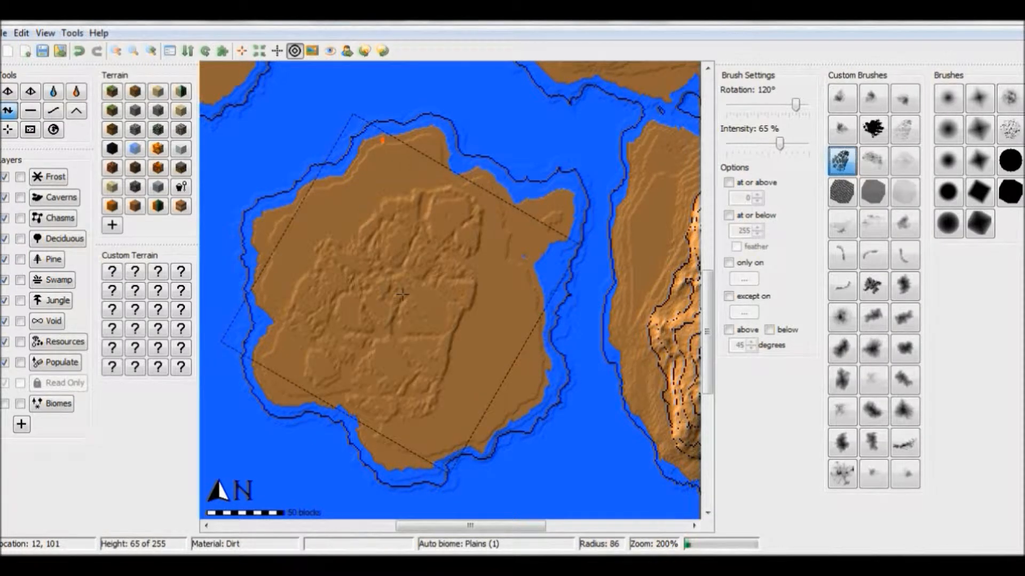
pyautogui.click(490, 325)
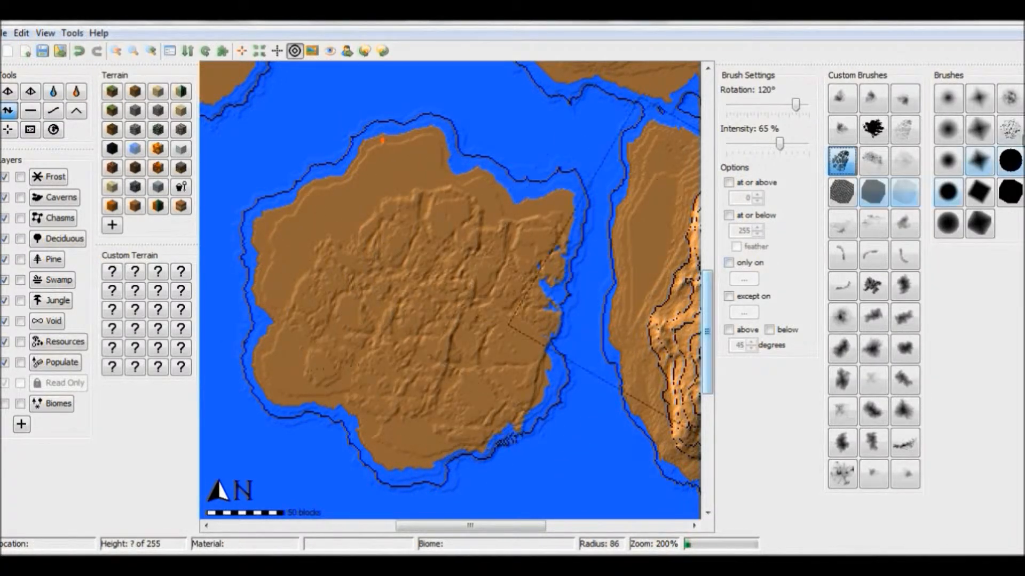
# Step: Raise rough, rocky bumps across the middle of the cracked island using the dense black splatter brush at radius 35
pyautogui.click(873, 128)
pyautogui.scroll(-9, 405, 267)
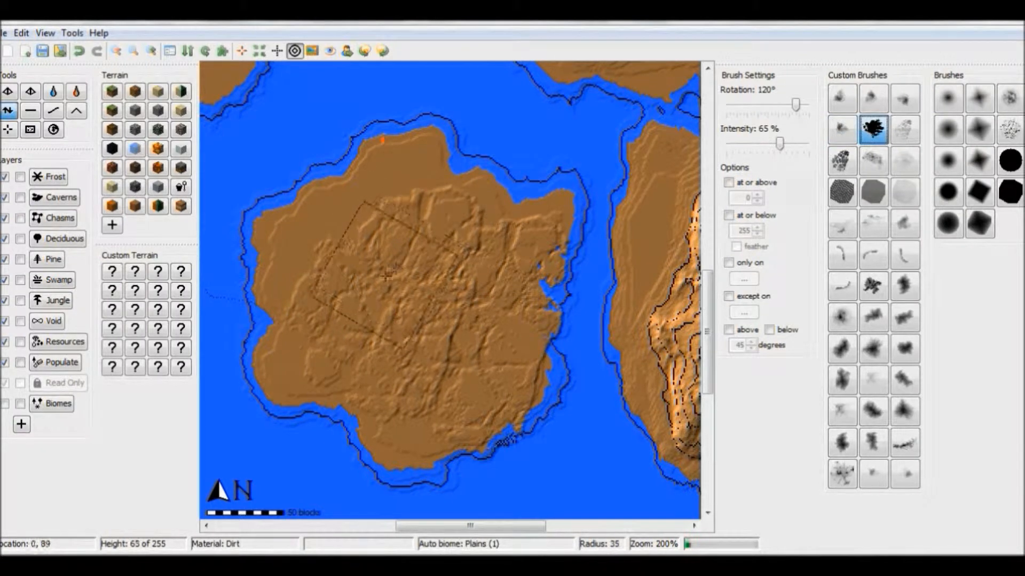
pyautogui.click(409, 285)
pyautogui.moveTo(426, 317)
pyautogui.mouseDown()
pyautogui.moveTo(442, 289)
pyautogui.moveTo(485, 330)
pyautogui.moveTo(453, 312)
pyautogui.moveTo(390, 368)
pyautogui.moveTo(371, 328)
pyautogui.mouseUp()
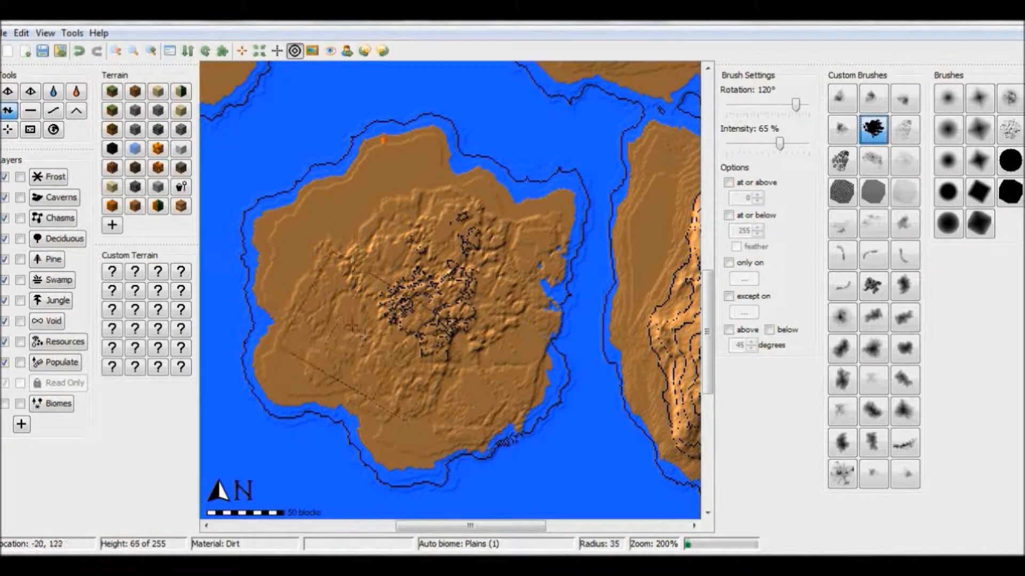
pyautogui.click(337, 317)
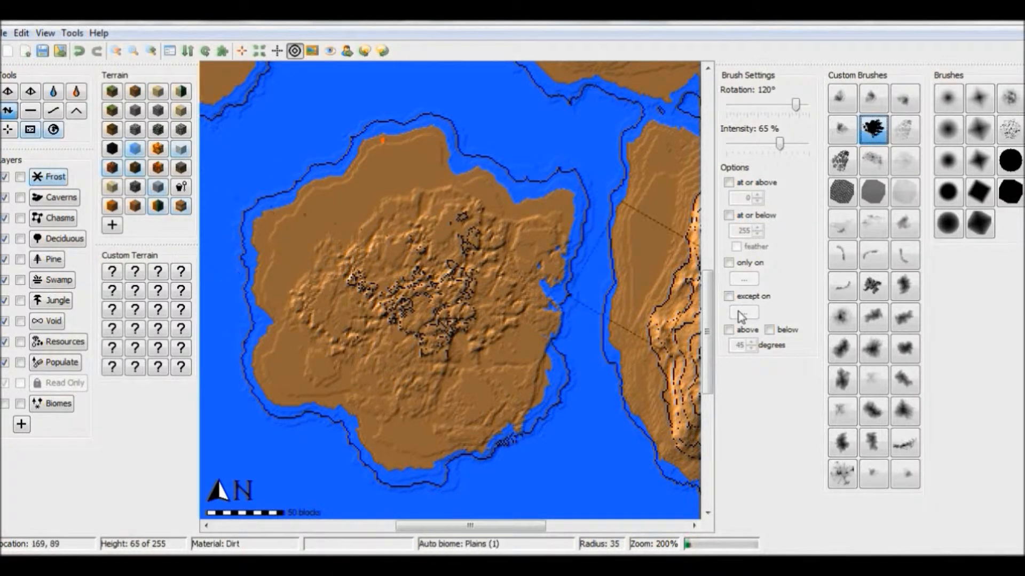
# Step: Lift the cracked island's centre into a broad mountain using the cloud-shaped custom brush at radius 118
pyautogui.click(851, 388)
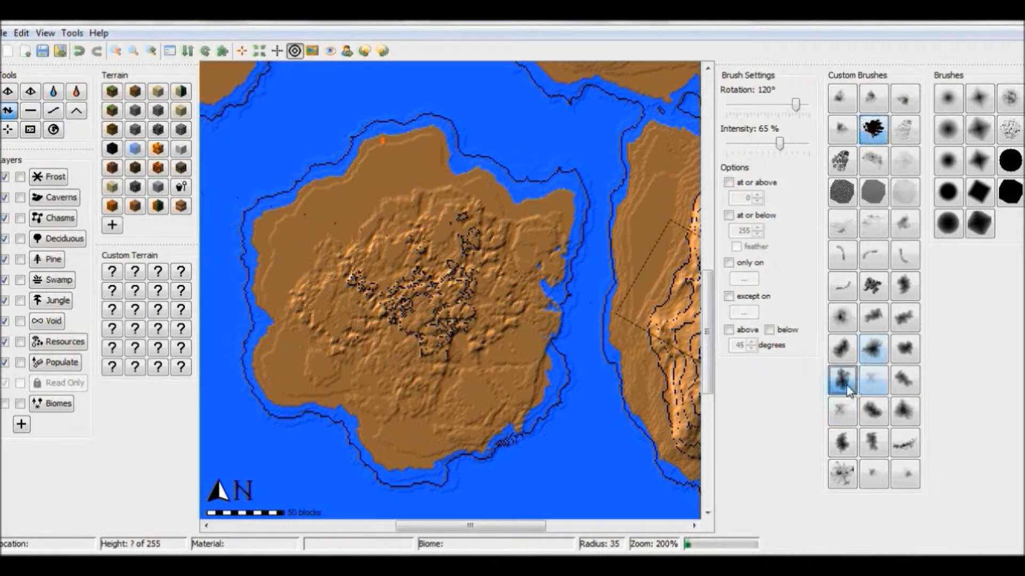
pyautogui.scroll(2, 453, 328)
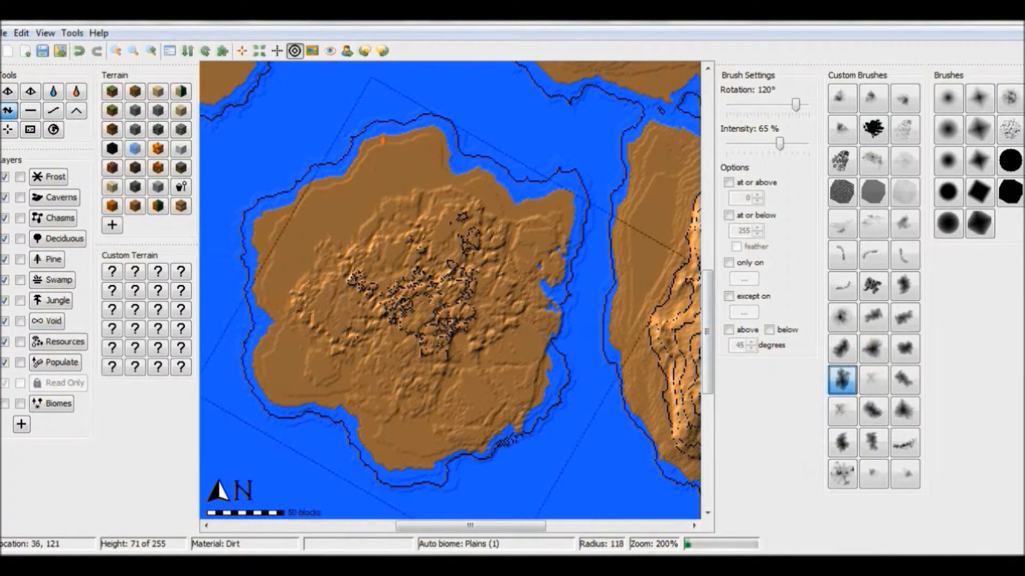
pyautogui.click(423, 310)
pyautogui.moveTo(422, 311); pyautogui.dragTo(421, 311)
# Step: Create a large flat island in the southwest by flattening over the small one with the irregular custom brush at radius 118
pyautogui.click(116, 51)
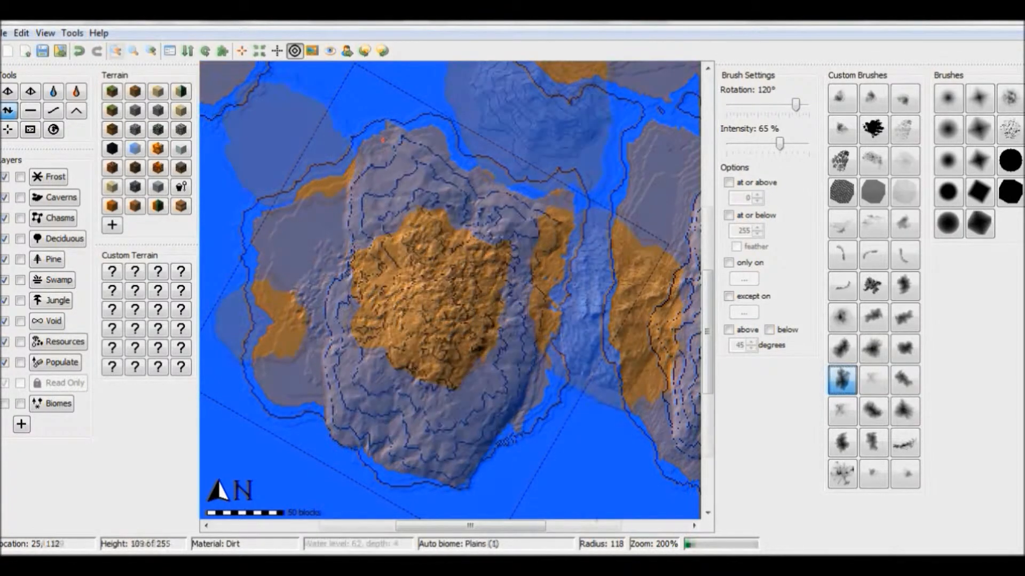
pyautogui.moveTo(595, 526); pyautogui.dragTo(504, 526)
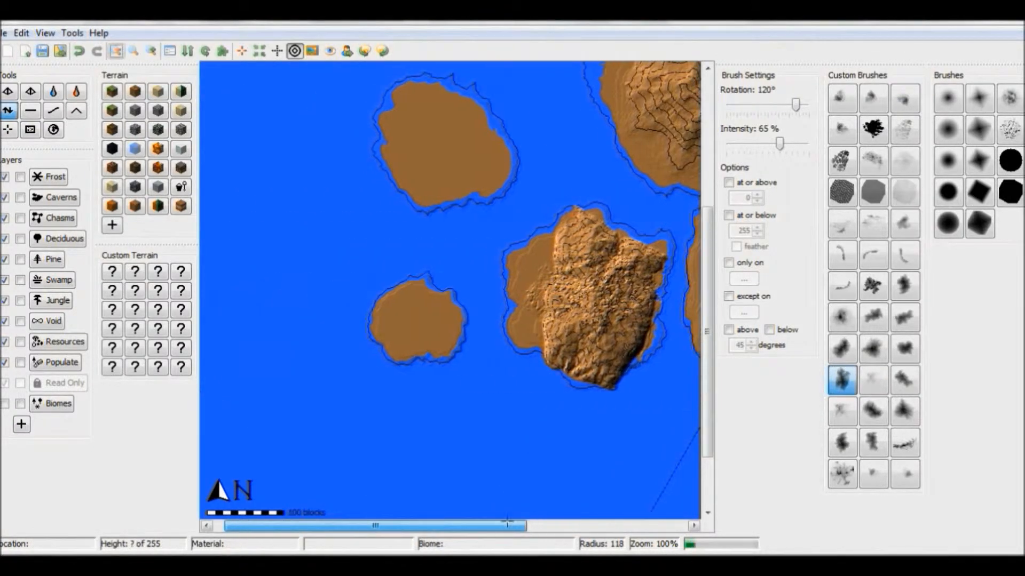
pyautogui.click(904, 348)
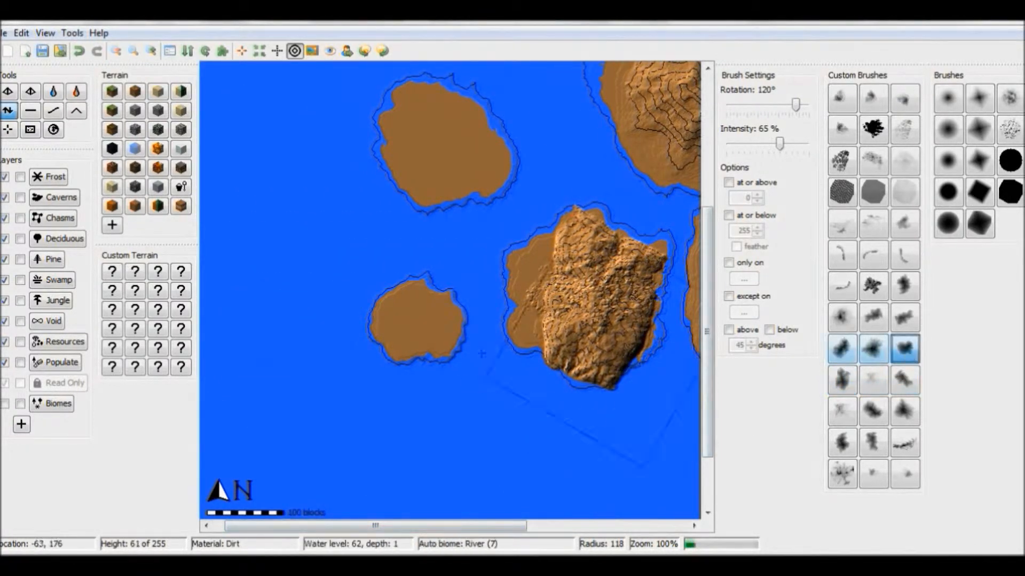
pyautogui.click(30, 111)
pyautogui.moveTo(317, 324)
pyautogui.mouseDown()
pyautogui.moveTo(319, 367)
pyautogui.moveTo(301, 398)
pyautogui.moveTo(368, 373)
pyautogui.moveTo(442, 393)
pyautogui.moveTo(402, 414)
pyautogui.moveTo(346, 417)
pyautogui.moveTo(380, 440)
pyautogui.moveTo(272, 368)
pyautogui.moveTo(292, 441)
pyautogui.mouseUp()
# Step: Raise a closed ring of mountains on the southwestern island with an elongated custom brush at radius 54, rotating it along the way, and check the 3D preview
pyautogui.click(5, 113)
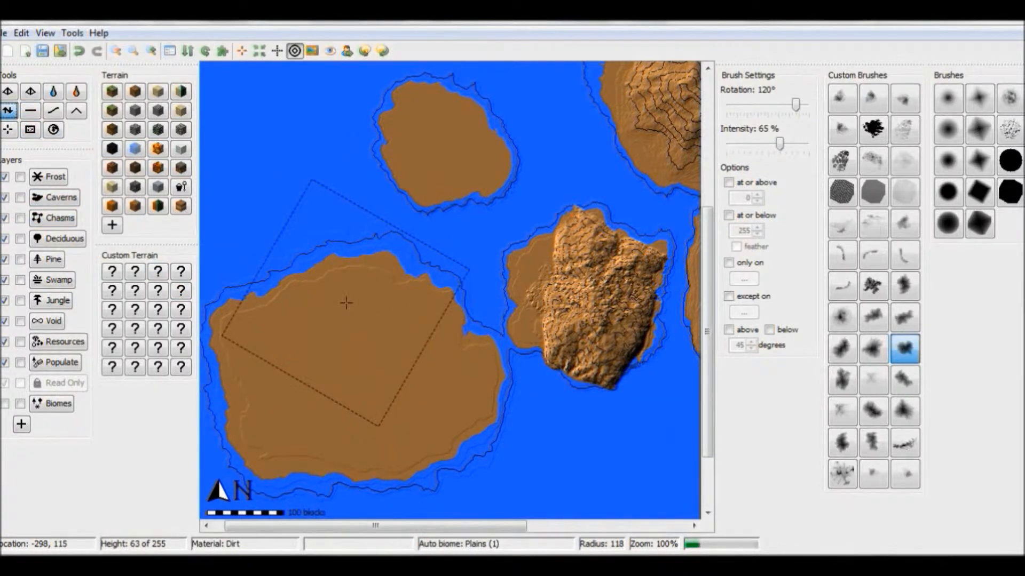
pyautogui.click(907, 383)
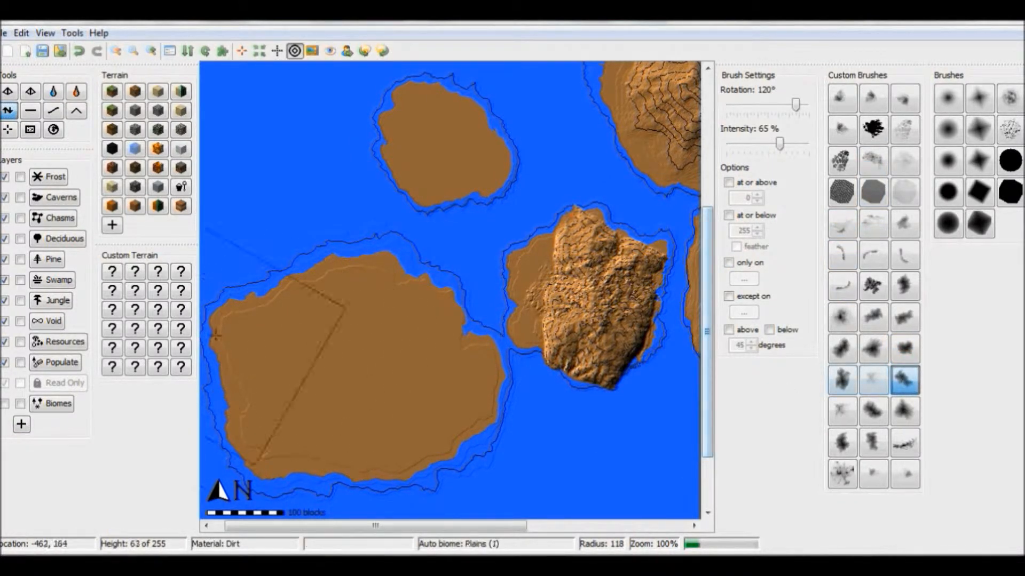
pyautogui.scroll(-8, 290, 362)
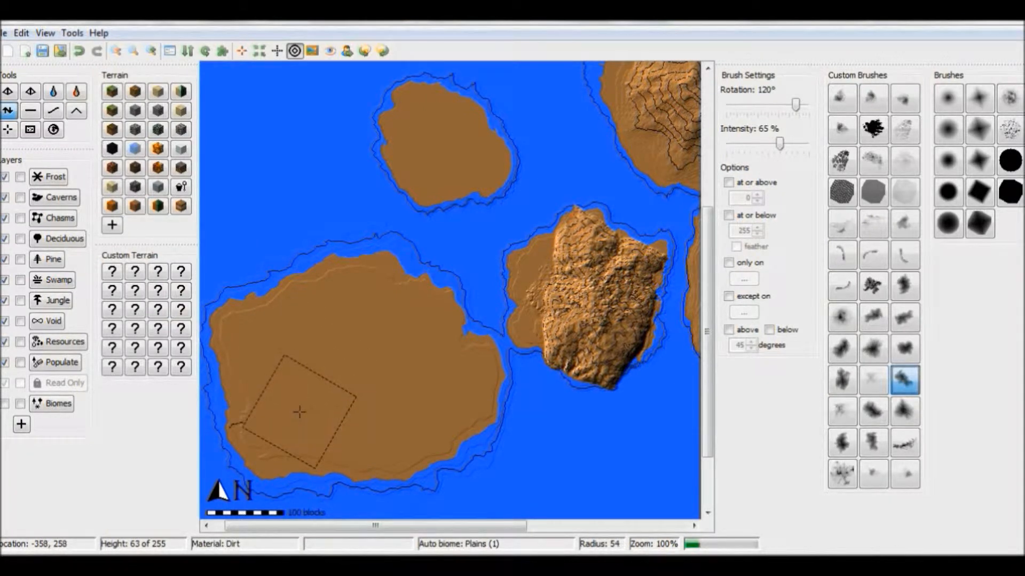
pyautogui.moveTo(299, 412); pyautogui.dragTo(335, 437)
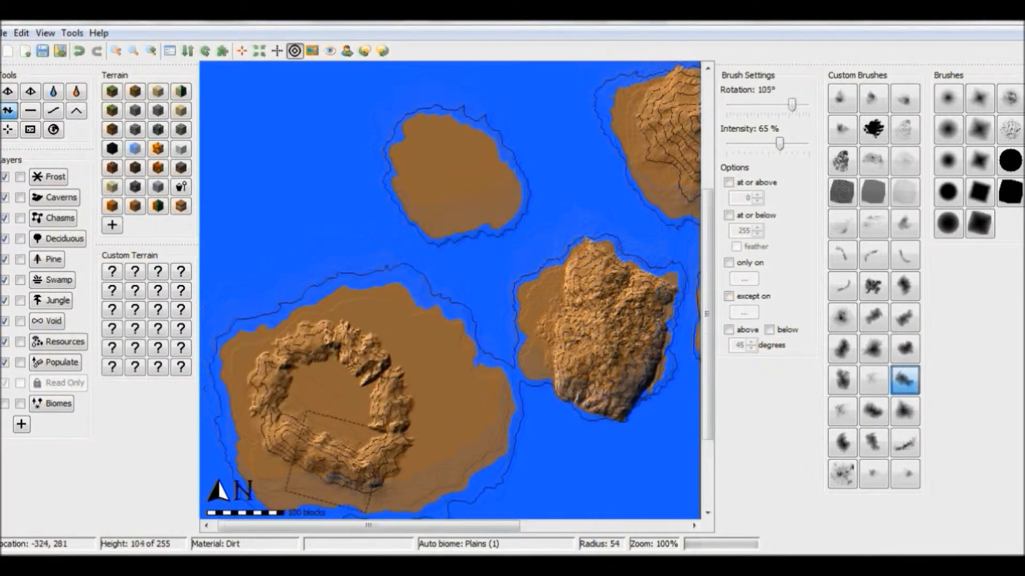
pyautogui.moveTo(336, 463); pyautogui.dragTo(343, 466)
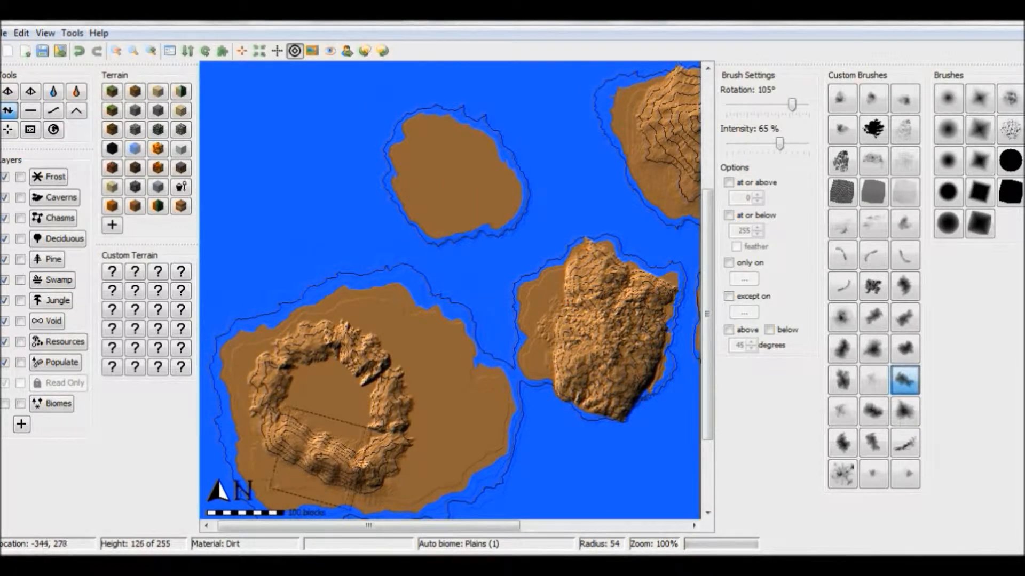
pyautogui.moveTo(278, 436); pyautogui.dragTo(280, 428)
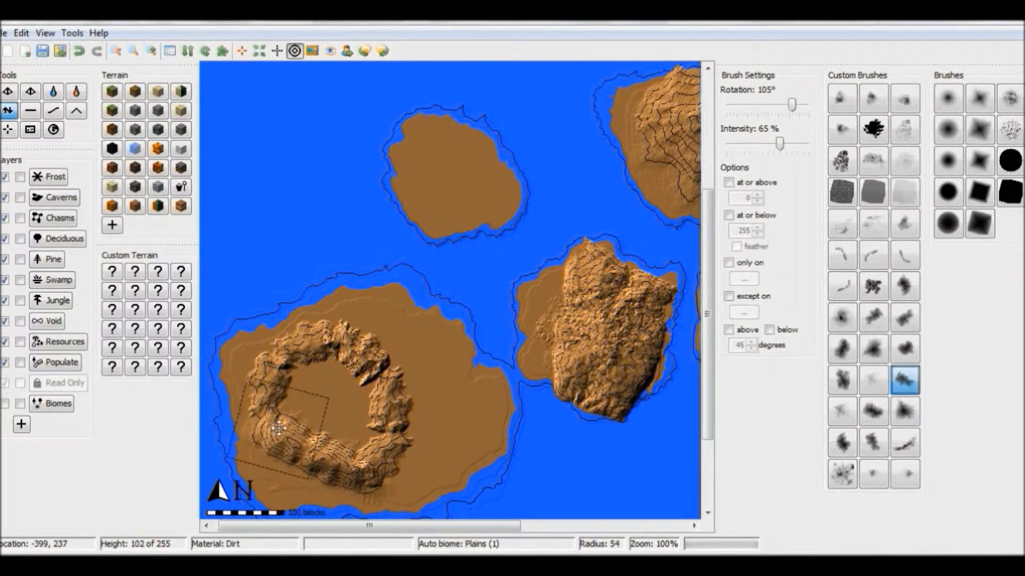
pyautogui.keyDown('alt'); pyautogui.scroll(-4, 279, 427); pyautogui.keyUp('alt')
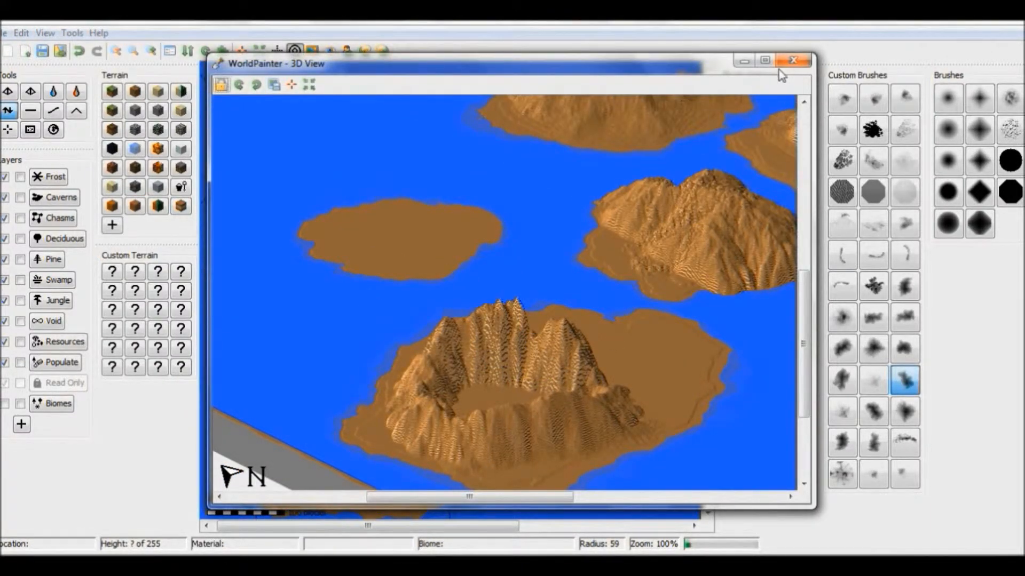
pyautogui.click(792, 61)
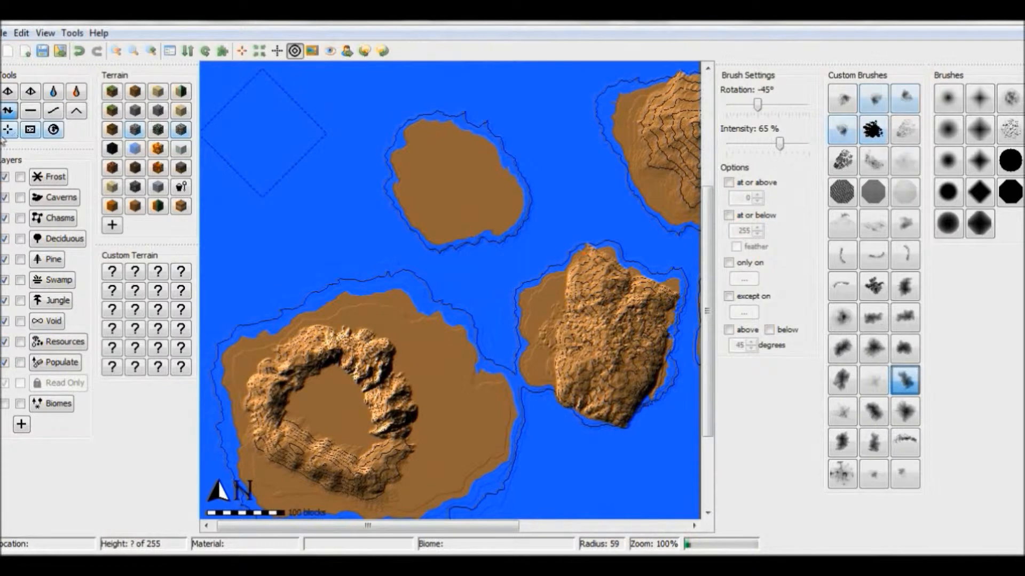
# Step: Fill the inside of the southwestern mountain ring with a raised plateau using Flatten and the cloud-shaped custom brush at radius 59
pyautogui.click(33, 115)
pyautogui.click(904, 349)
pyautogui.moveTo(388, 415); pyautogui.dragTo(345, 442)
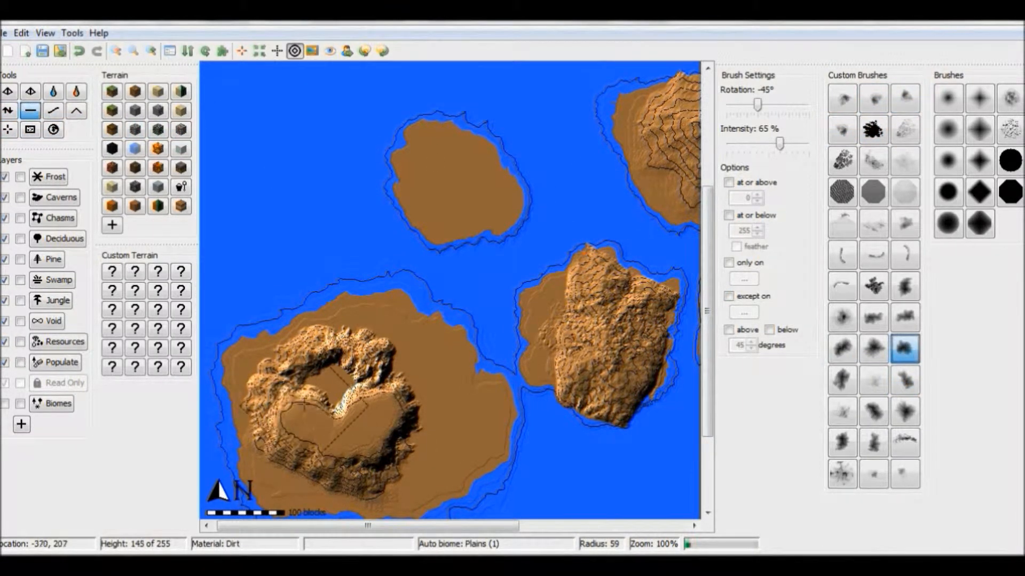
pyautogui.moveTo(320, 389)
pyautogui.mouseDown()
pyautogui.moveTo(351, 398)
pyautogui.moveTo(332, 409)
pyautogui.moveTo(321, 401)
pyautogui.moveTo(355, 435)
pyautogui.moveTo(346, 428)
pyautogui.moveTo(366, 418)
pyautogui.moveTo(359, 412)
pyautogui.mouseUp()
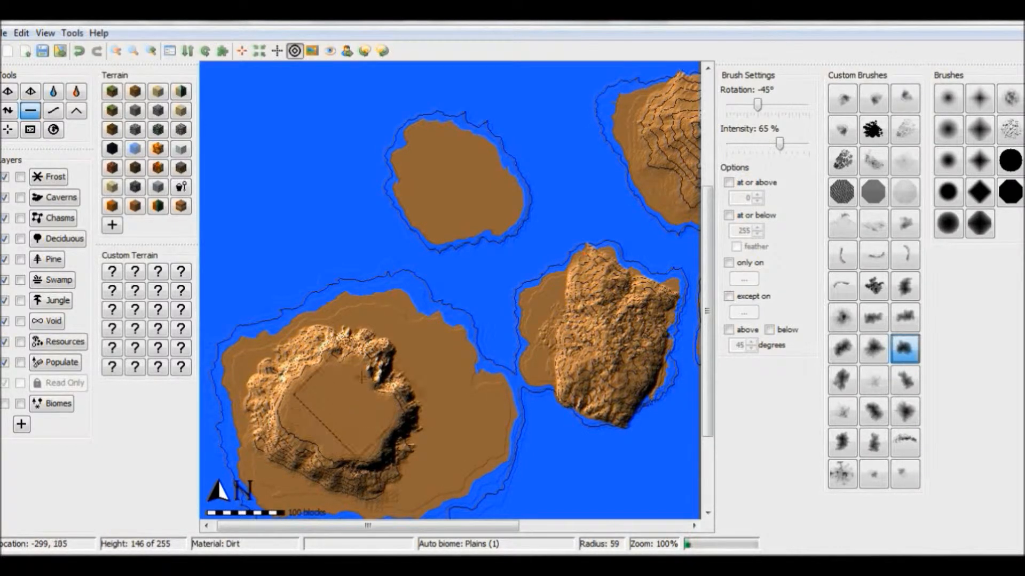
pyautogui.moveTo(363, 369)
pyautogui.mouseDown()
pyautogui.moveTo(331, 368)
pyautogui.moveTo(355, 381)
pyautogui.moveTo(353, 403)
pyautogui.mouseUp()
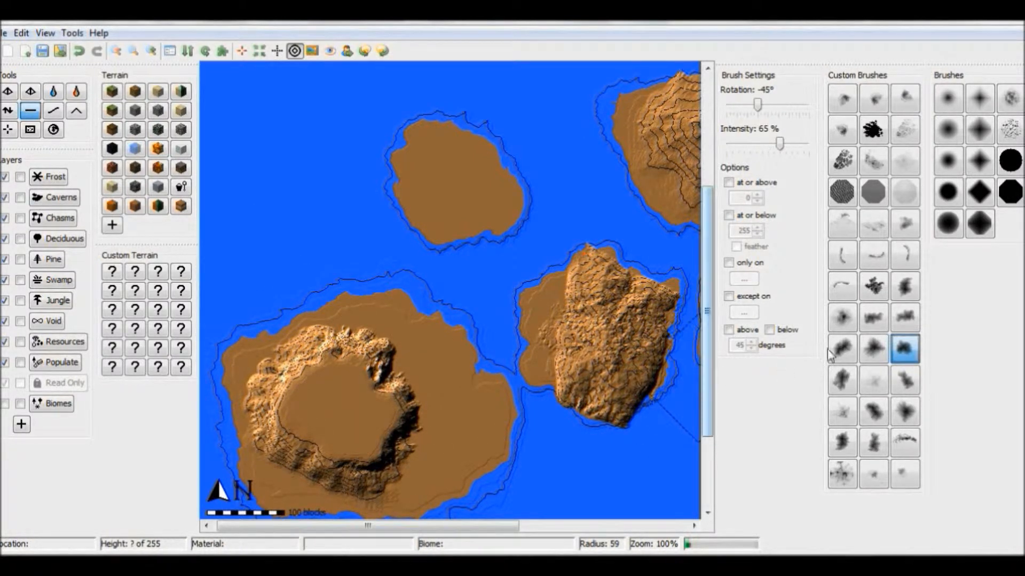
# Step: Raise the centre of the ring's plateau with the round, dark-centred custom brush at radius 53 and check the mountain in the 3D view
pyautogui.click(842, 318)
pyautogui.scroll(1, 332, 409)
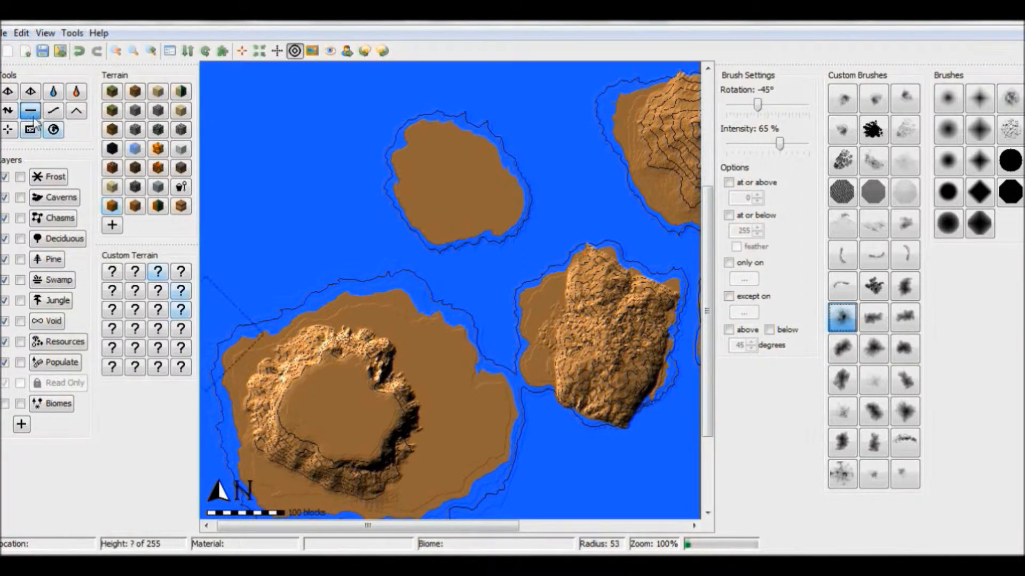
pyautogui.click(45, 32)
pyautogui.click(86, 206)
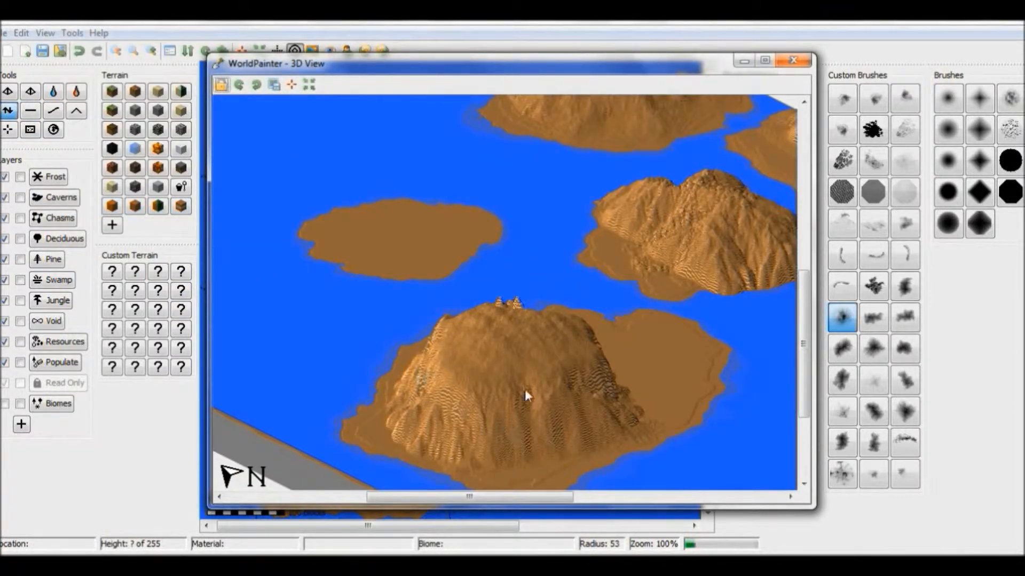
pyautogui.click(793, 61)
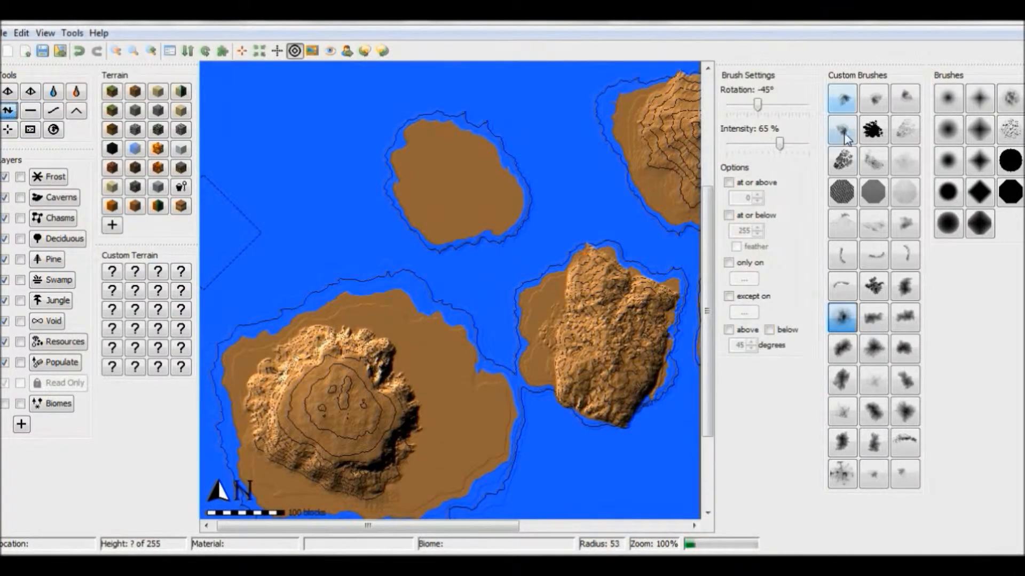
# Step: Try to roughen the southwestern mountain with the dark speckled custom brush at radius 129, and undo the latest height changes
pyautogui.click(842, 161)
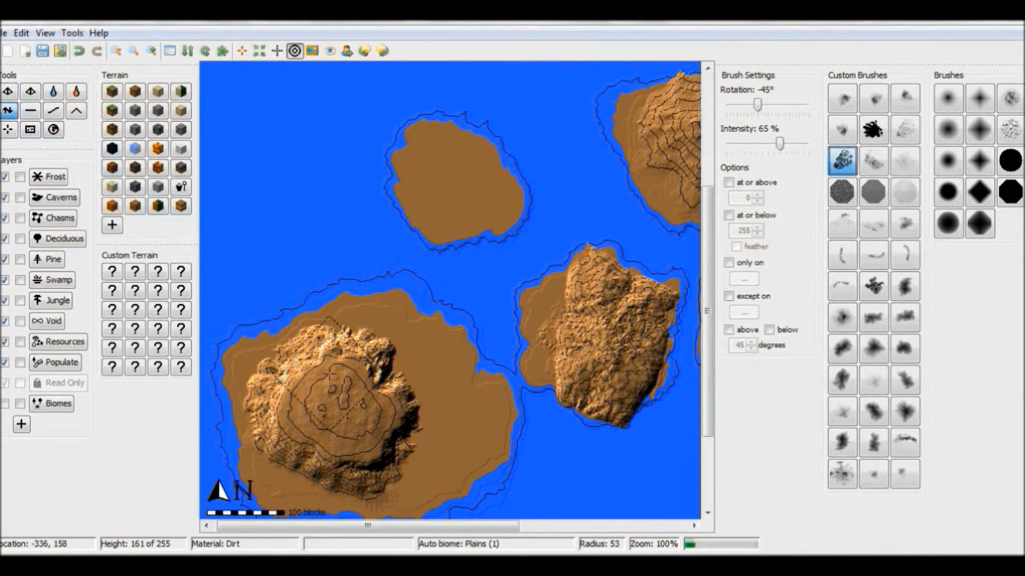
pyautogui.scroll(9, 346, 376)
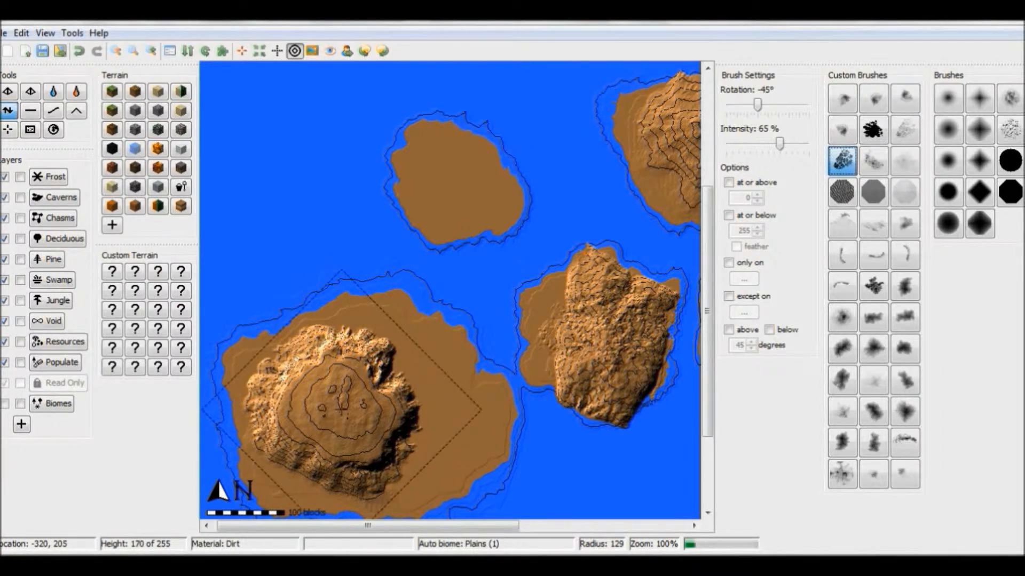
pyautogui.moveTo(341, 408); pyautogui.dragTo(341, 408)
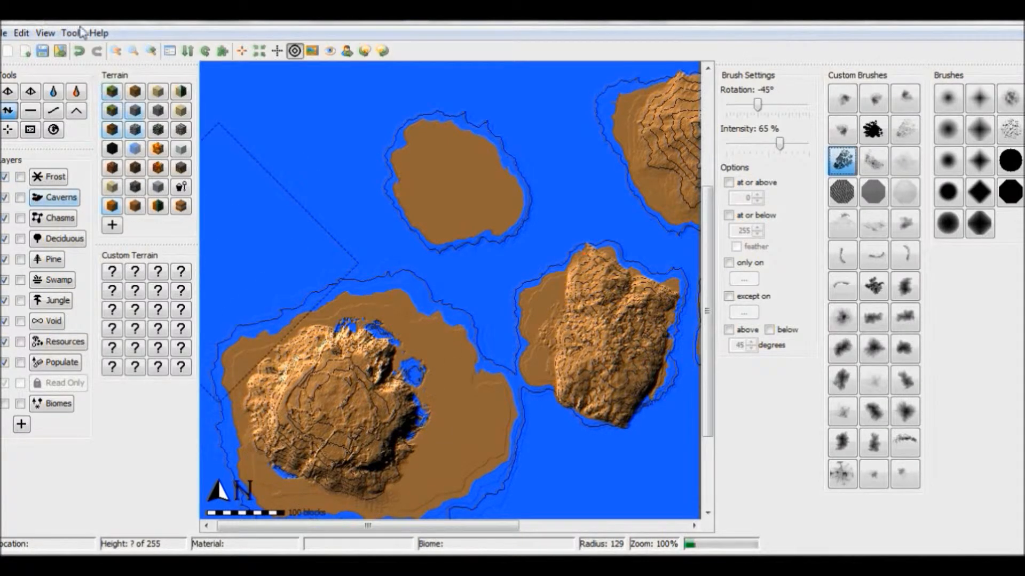
pyautogui.click(79, 50)
pyautogui.click(79, 51)
pyautogui.click(79, 51)
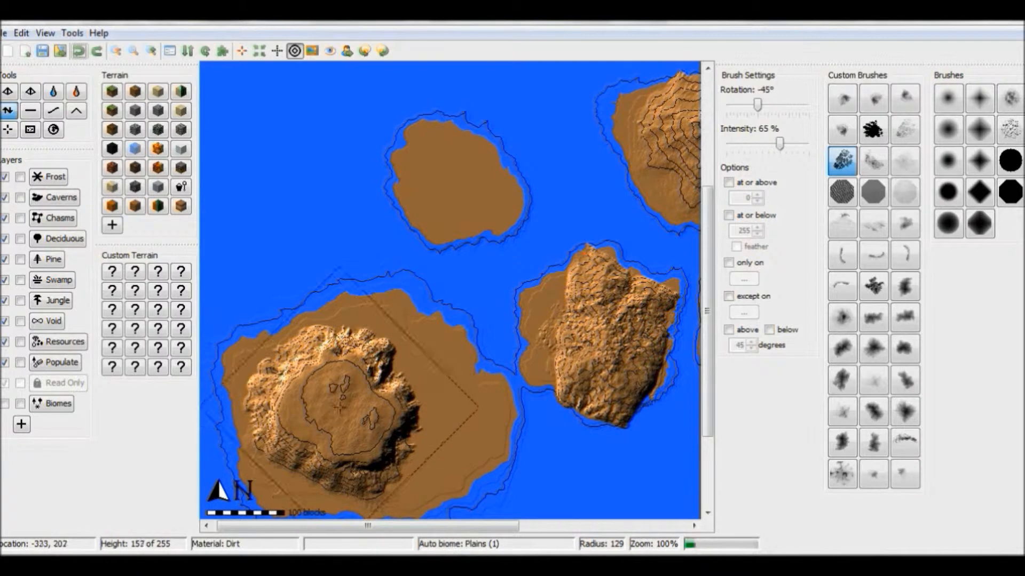
# Step: Limit the brush to heights at or above 140, roughen the southwestern mountain's plateau at radius 129, and check the 3D view
pyautogui.click(730, 183)
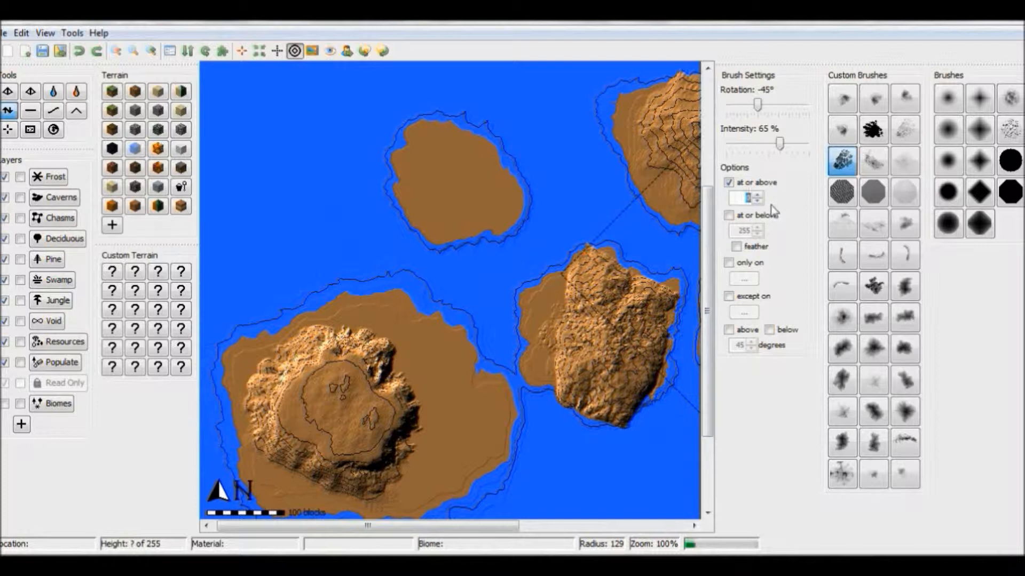
pyautogui.write('140')
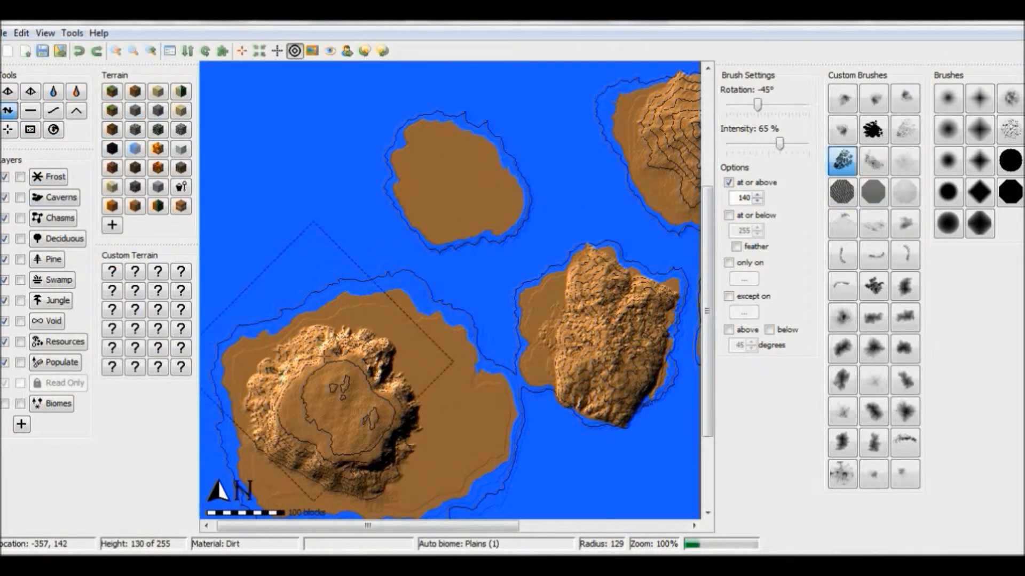
pyautogui.click(347, 399)
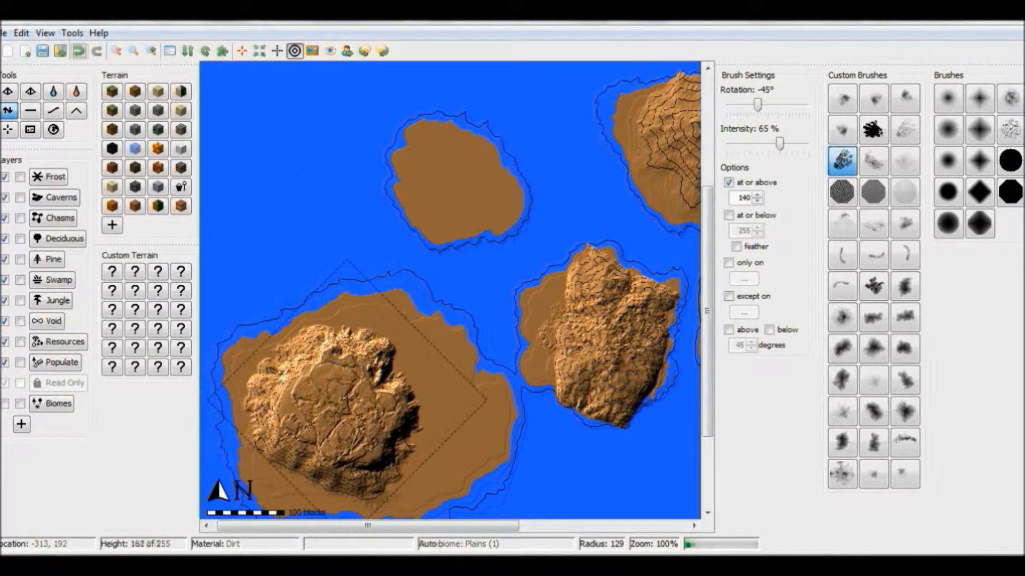
pyautogui.click(47, 33)
pyautogui.click(101, 207)
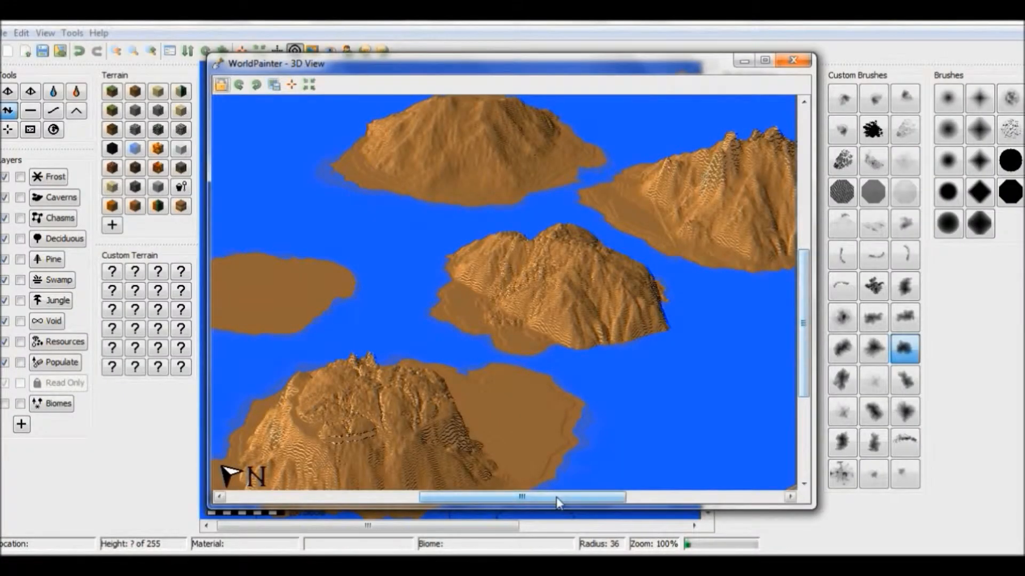
pyautogui.moveTo(555, 497); pyautogui.dragTo(492, 496)
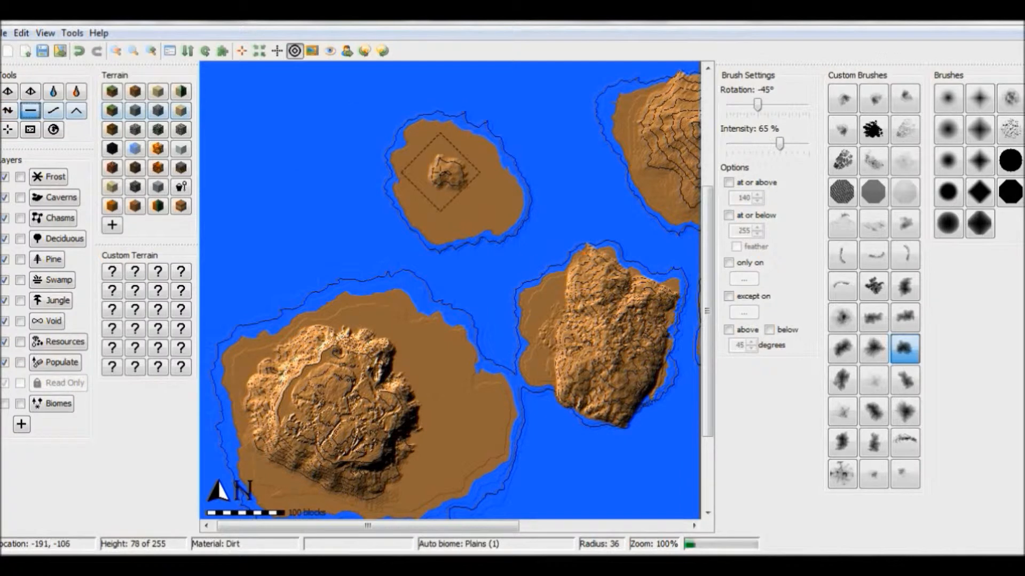
# Step: Flatten the small northern island into a raised plateau at radius 36 and cut its coast jagged with the dense black splatter brush
pyautogui.moveTo(446, 174)
pyautogui.mouseDown()
pyautogui.moveTo(467, 171)
pyautogui.moveTo(459, 160)
pyautogui.mouseUp()
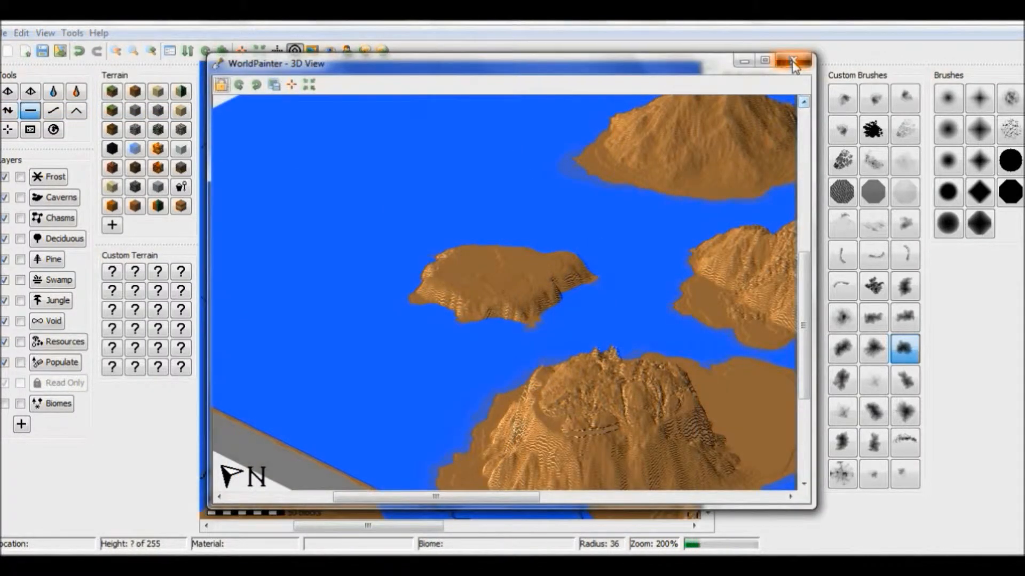
pyautogui.click(794, 63)
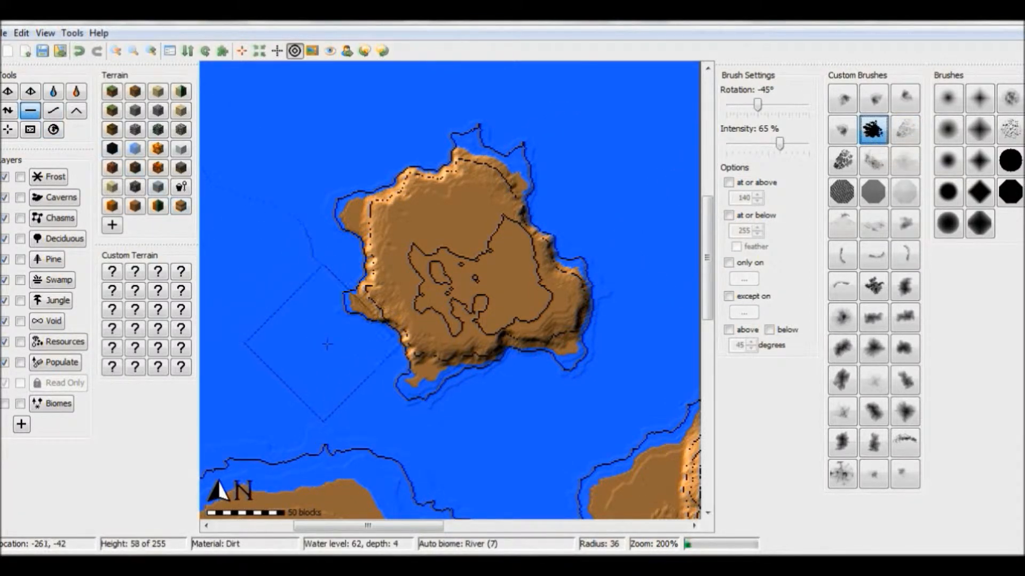
pyautogui.moveTo(290, 250)
pyautogui.mouseDown()
pyautogui.moveTo(344, 269)
pyautogui.moveTo(331, 395)
pyautogui.moveTo(410, 438)
pyautogui.moveTo(502, 422)
pyautogui.moveTo(634, 296)
pyautogui.mouseUp()
pyautogui.moveTo(629, 198)
pyautogui.mouseDown()
pyautogui.moveTo(576, 194)
pyautogui.moveTo(560, 138)
pyautogui.moveTo(515, 103)
pyautogui.moveTo(432, 157)
pyautogui.mouseUp()
pyautogui.moveTo(381, 283); pyautogui.dragTo(378, 298)
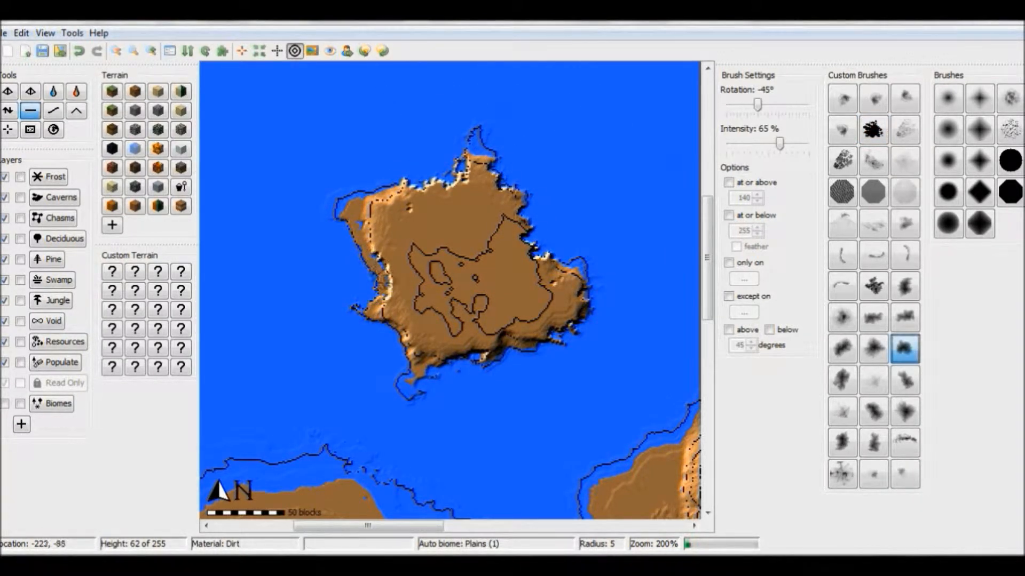
pyautogui.moveTo(378, 295)
pyautogui.mouseDown()
pyautogui.moveTo(377, 260)
pyautogui.moveTo(346, 226)
pyautogui.mouseUp()
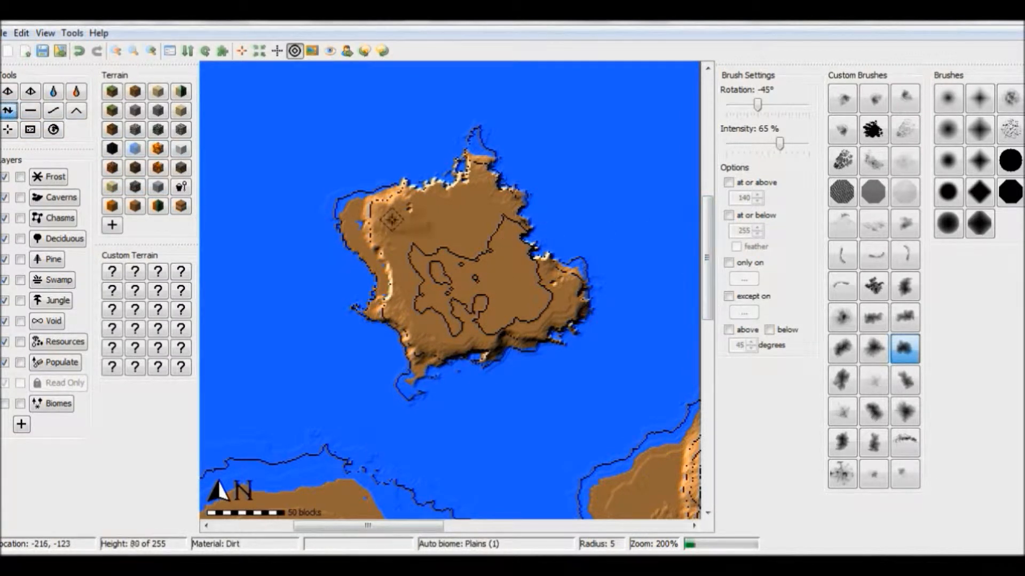
# Step: Build a higher flat terrace in the plateau island's northwest corner with the cloud-shaped brush at radius 10, and smooth its slopes at radius 39
pyautogui.scroll(-5, 392, 219)
pyautogui.click(392, 219)
pyautogui.click(30, 111)
pyautogui.moveTo(392, 219); pyautogui.dragTo(411, 216)
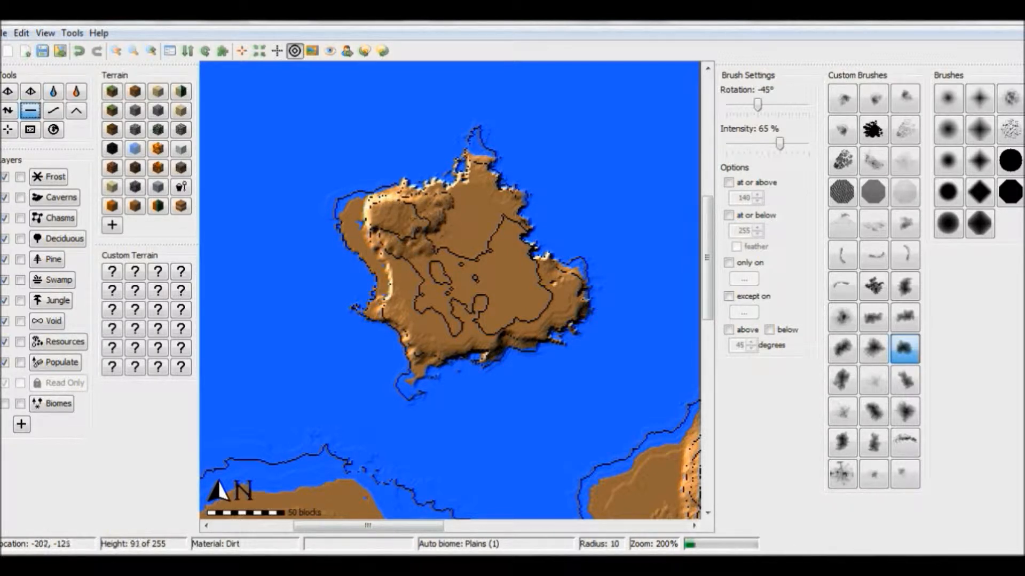
pyautogui.click(54, 111)
pyautogui.moveTo(438, 203)
pyautogui.mouseDown()
pyautogui.moveTo(432, 248)
pyautogui.moveTo(463, 202)
pyautogui.mouseUp()
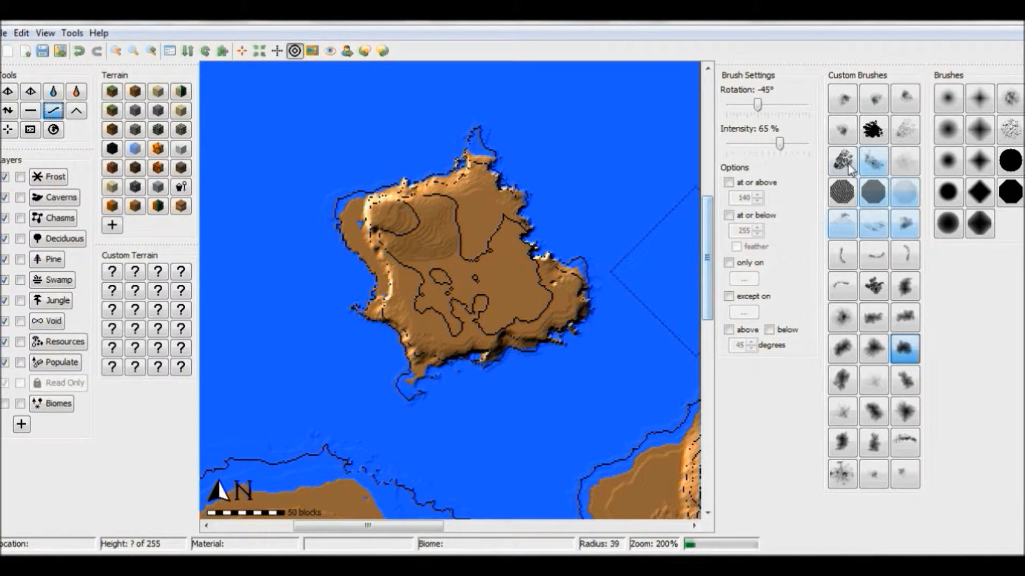
# Step: Roughen the plateau island's surface with the dense black splatter and dark speckled brushes at radius 30, rotating the brush to 60°
pyautogui.scroll(5, 551, 98)
pyautogui.click(882, 137)
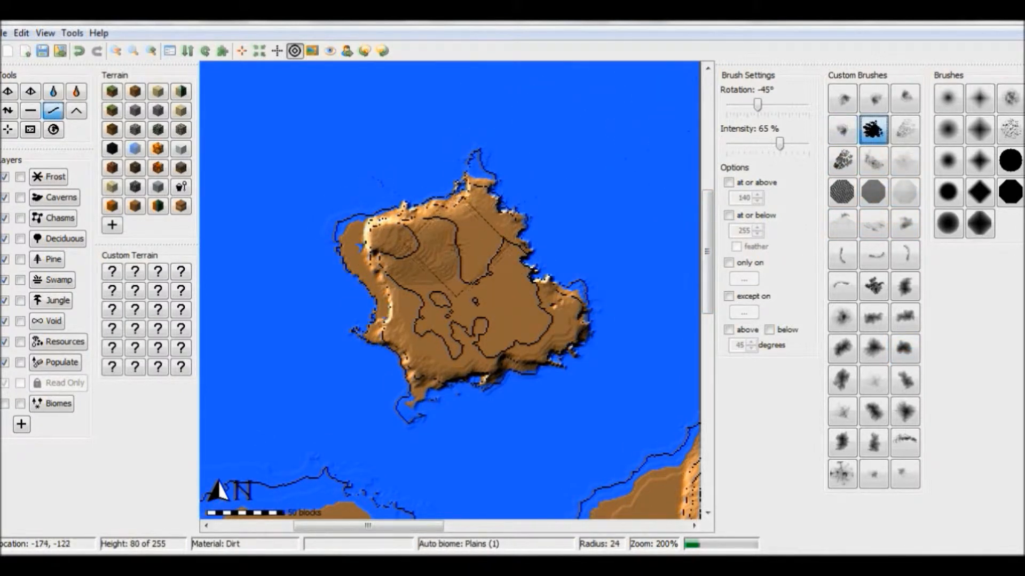
pyautogui.click(8, 111)
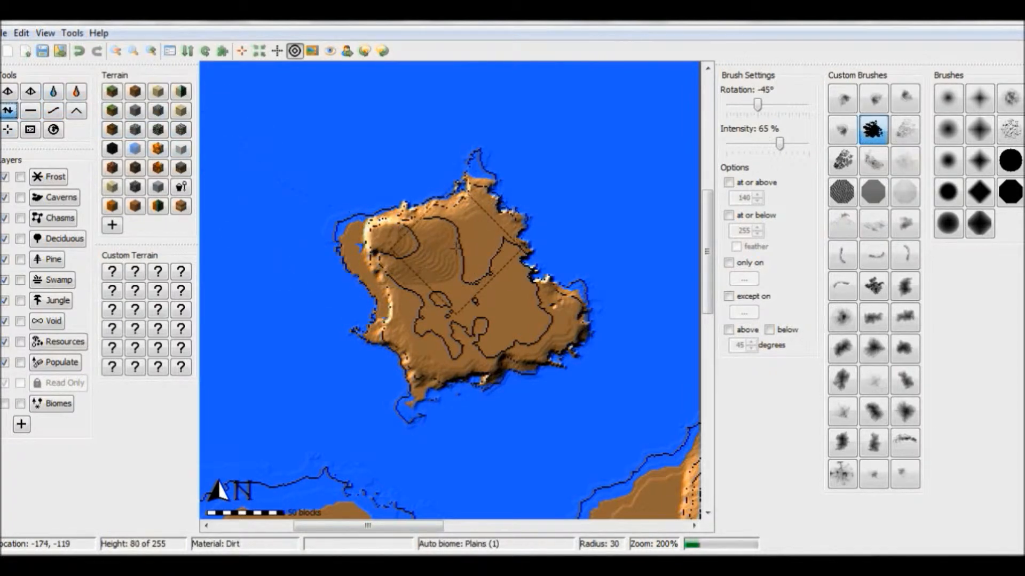
pyautogui.click(458, 243)
pyautogui.moveTo(450, 278)
pyautogui.mouseDown()
pyautogui.moveTo(414, 304)
pyautogui.moveTo(422, 299)
pyautogui.mouseUp()
pyautogui.keyDown('alt'); pyautogui.scroll(-7, 483, 256); pyautogui.keyUp('alt')
pyautogui.moveTo(483, 254); pyautogui.dragTo(483, 271, button='middle')
pyautogui.moveTo(468, 345); pyautogui.dragTo(466, 350)
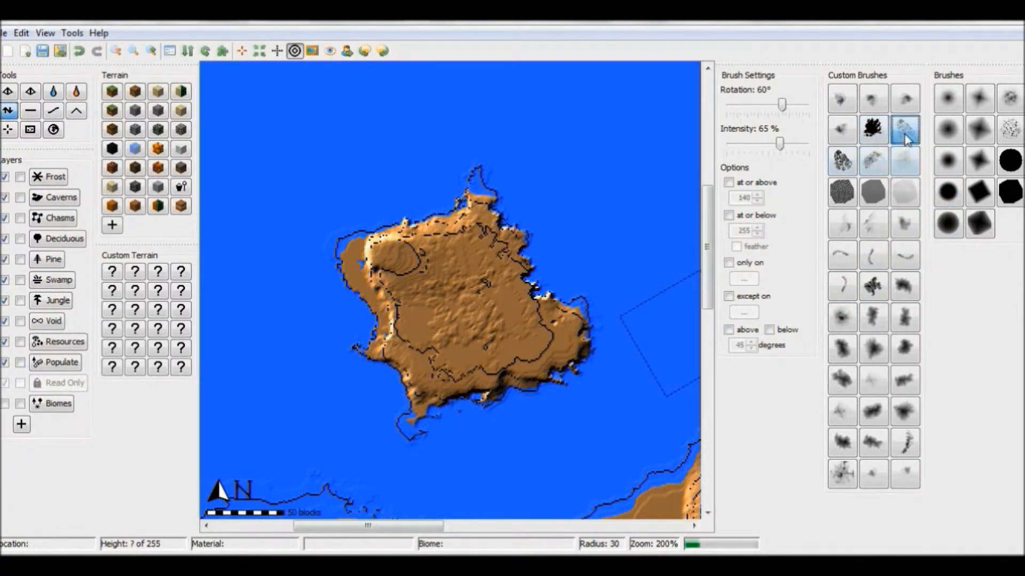
pyautogui.click(837, 169)
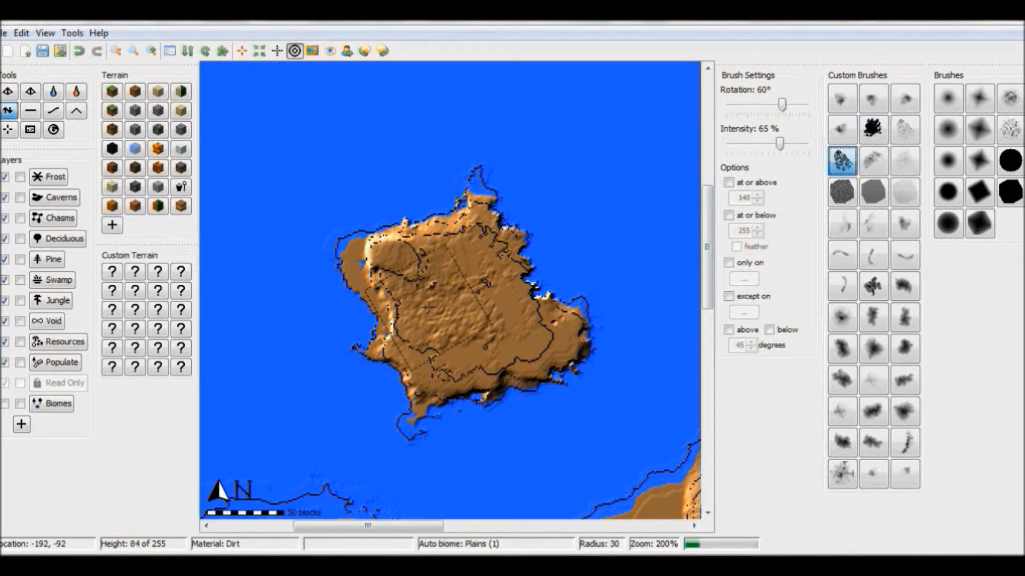
pyautogui.keyDown('alt'); pyautogui.scroll(3, 478, 259); pyautogui.keyUp('alt')
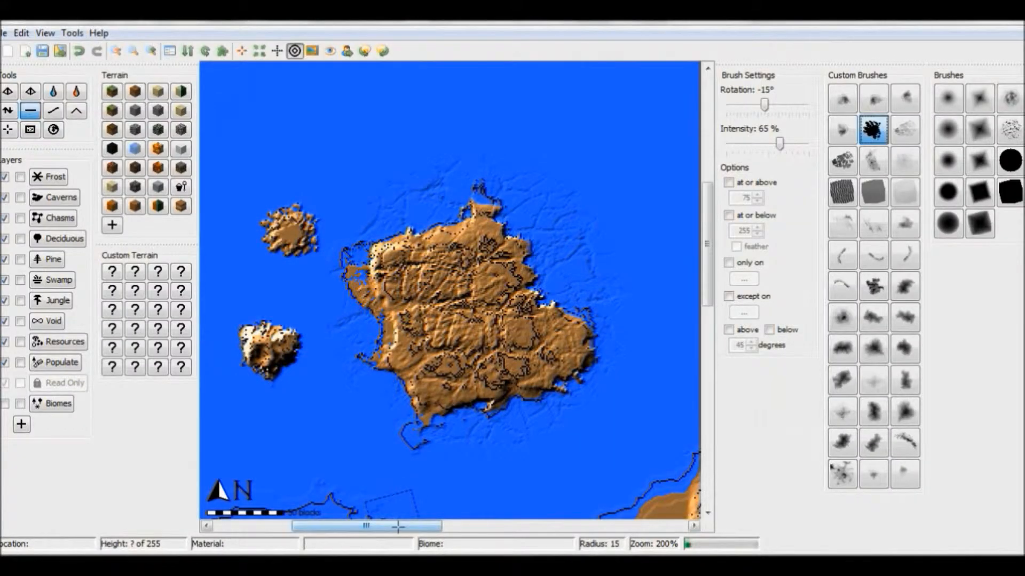
pyautogui.moveTo(398, 526); pyautogui.dragTo(548, 549)
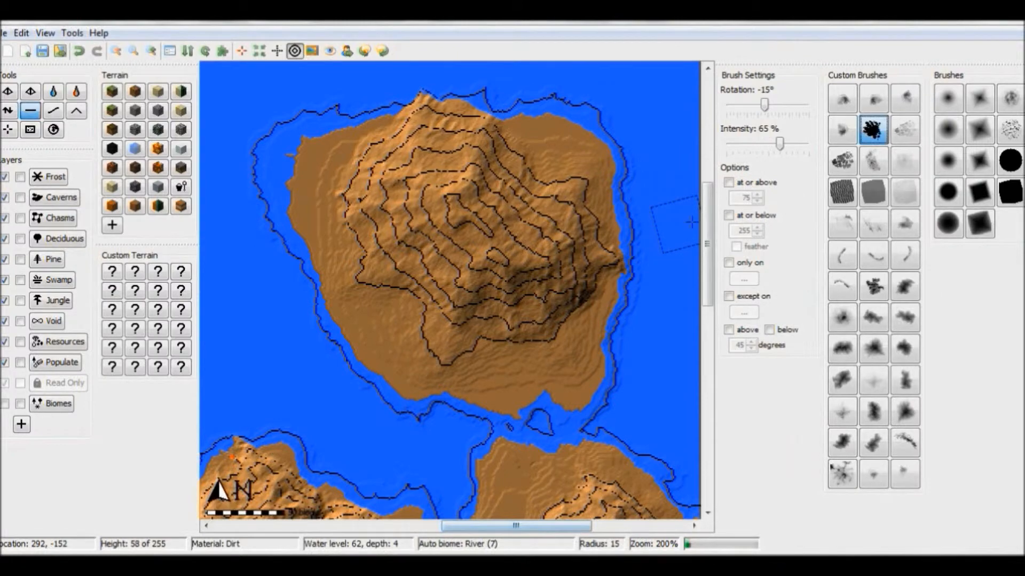
pyautogui.moveTo(707, 224); pyautogui.dragTo(707, 297)
pyautogui.moveTo(537, 527); pyautogui.dragTo(310, 526)
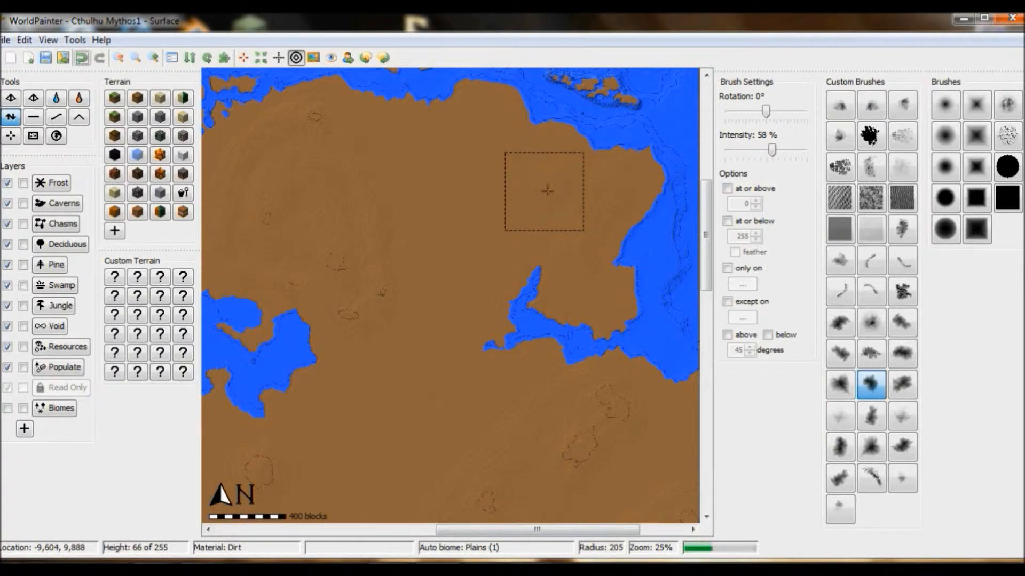
# Step: Add gentle height variation across the Cthulhu Mythos1 mainland and western peninsula with a dense custom brush at 58% intensity and radii of 174 to 210
pyautogui.moveTo(576, 194); pyautogui.dragTo(509, 220)
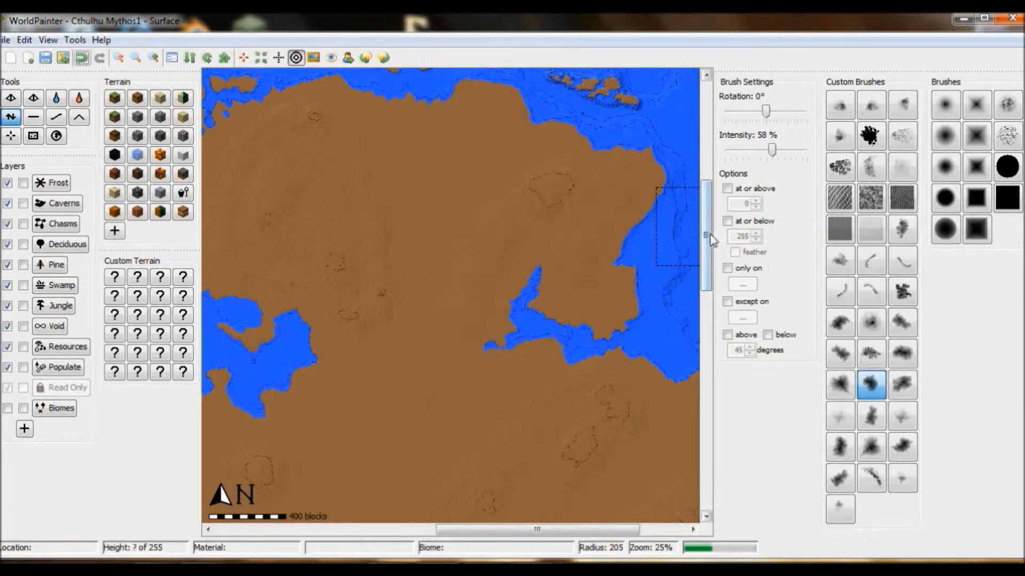
pyautogui.moveTo(633, 372); pyautogui.dragTo(626, 333)
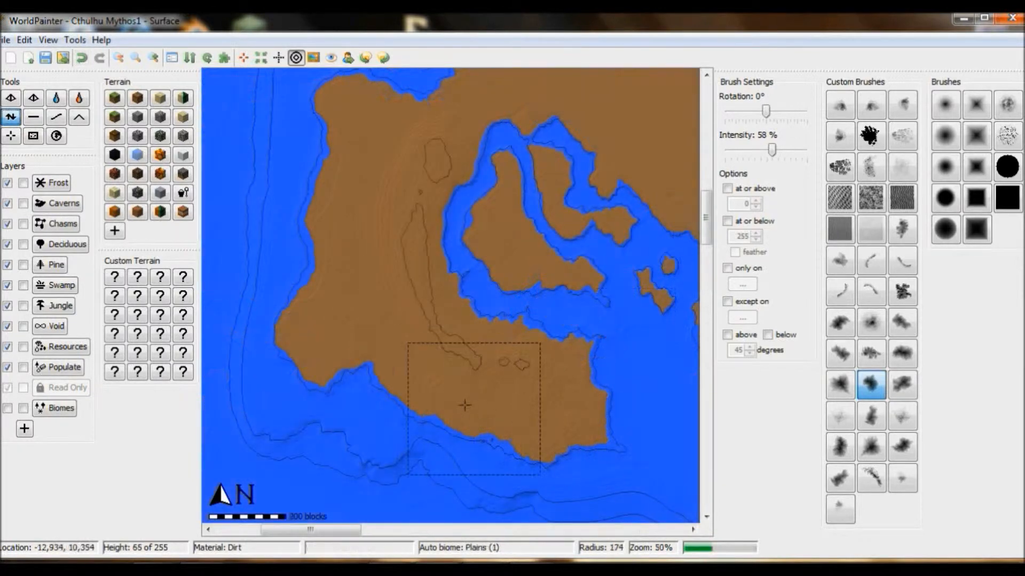
pyautogui.moveTo(325, 350)
pyautogui.mouseDown()
pyautogui.moveTo(354, 277)
pyautogui.moveTo(357, 97)
pyautogui.moveTo(412, 294)
pyautogui.mouseUp()
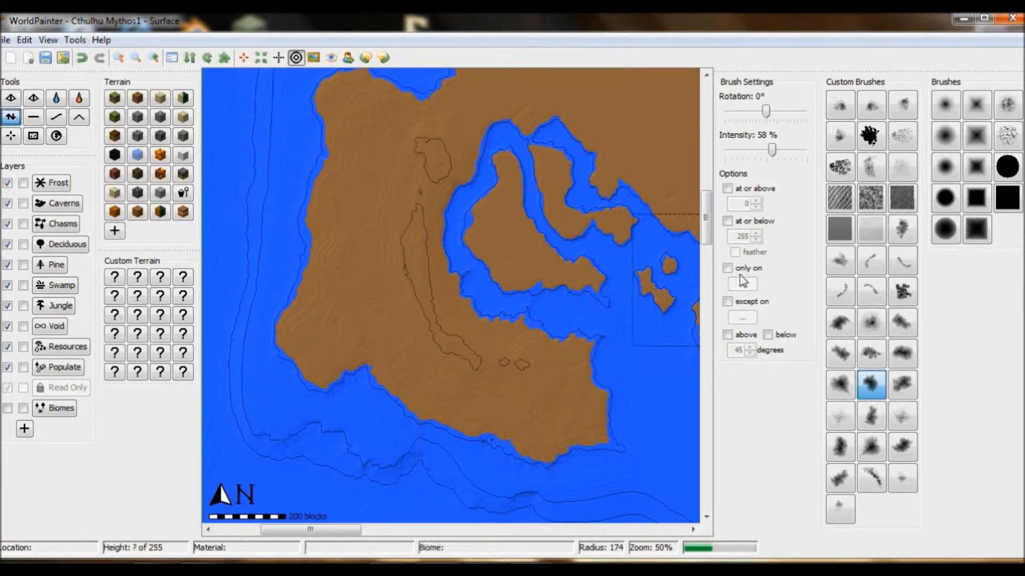
pyautogui.moveTo(707, 238)
pyautogui.mouseDown()
pyautogui.moveTo(718, 222)
pyautogui.moveTo(713, 229)
pyautogui.mouseUp()
pyautogui.moveTo(354, 530); pyautogui.dragTo(394, 537)
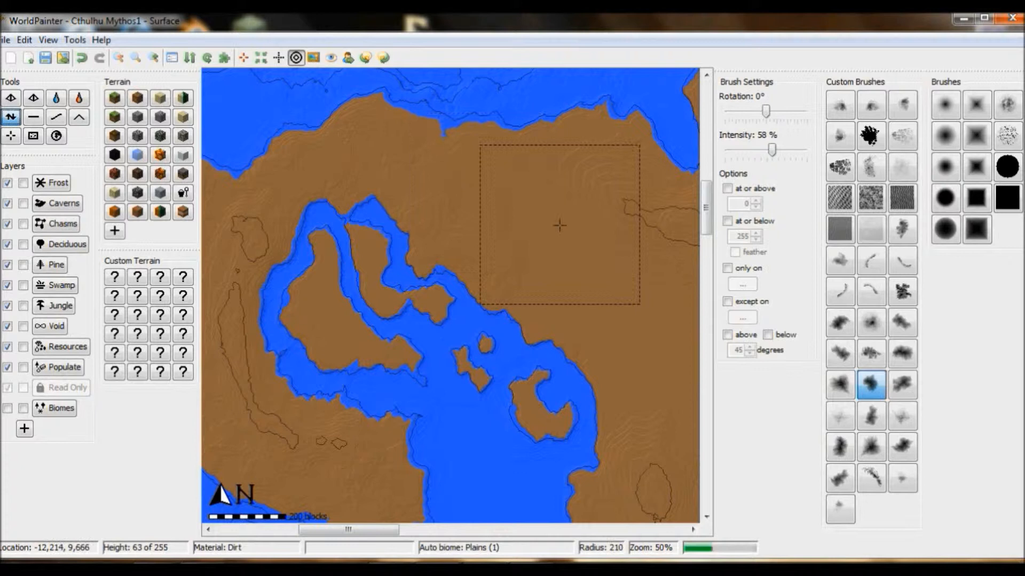
pyautogui.scroll(2, 550, 298)
# Step: Raise a small hill range on the inlet's western island with an irregular custom brush at radius 63, and open the 3D view
pyautogui.scroll(-9, 576, 363)
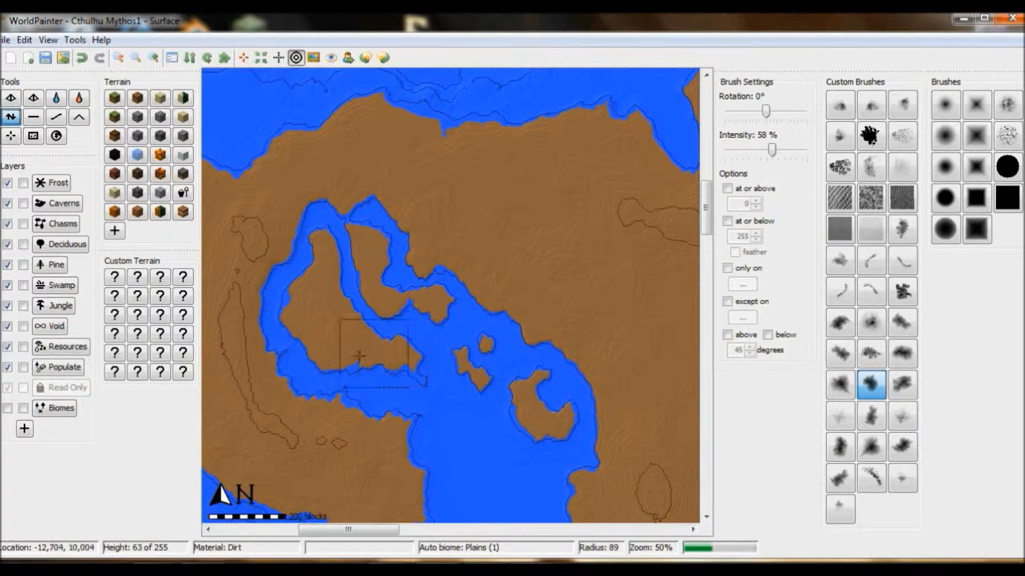
pyautogui.click(902, 323)
pyautogui.scroll(-3, 331, 309)
pyautogui.moveTo(322, 293); pyautogui.dragTo(341, 331)
pyautogui.click(49, 40)
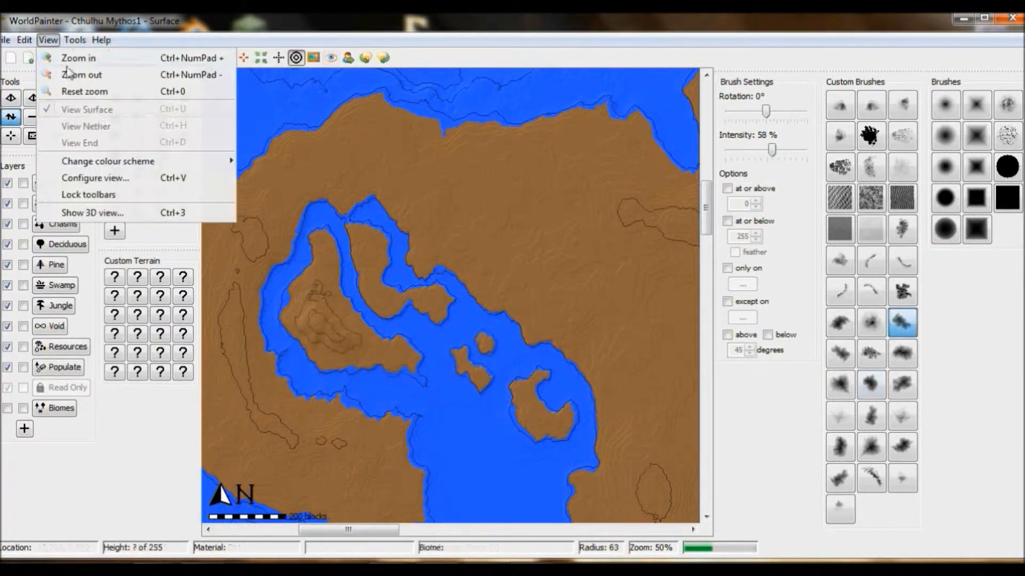
pyautogui.click(130, 213)
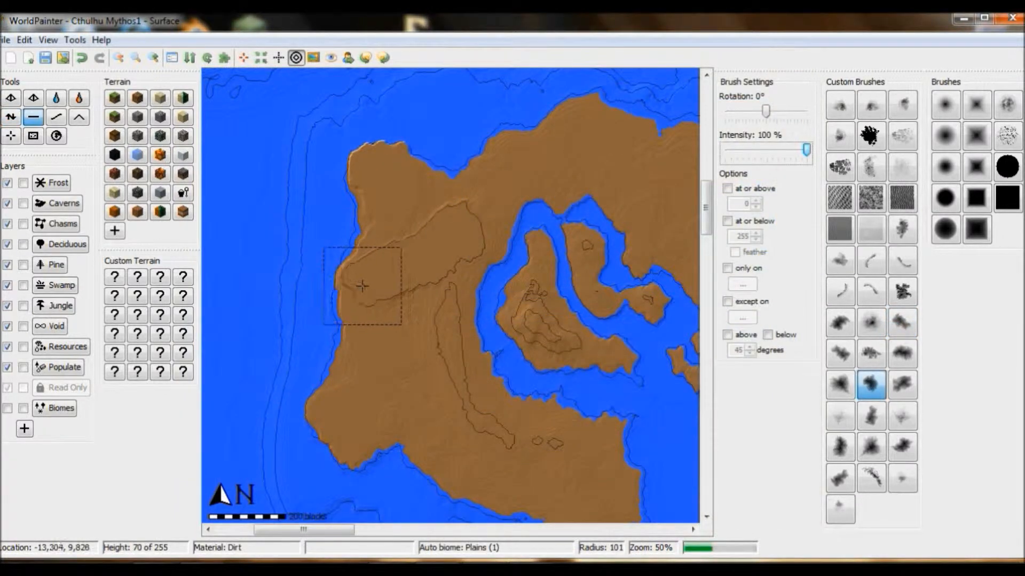
# Step: Flatten broad stretches of the mainland's western peninsula with the irregular custom brush at radius 101 and 100% intensity, and check the result in 3D
pyautogui.moveTo(377, 285)
pyautogui.mouseDown()
pyautogui.moveTo(410, 218)
pyautogui.moveTo(392, 211)
pyautogui.moveTo(402, 183)
pyautogui.mouseUp()
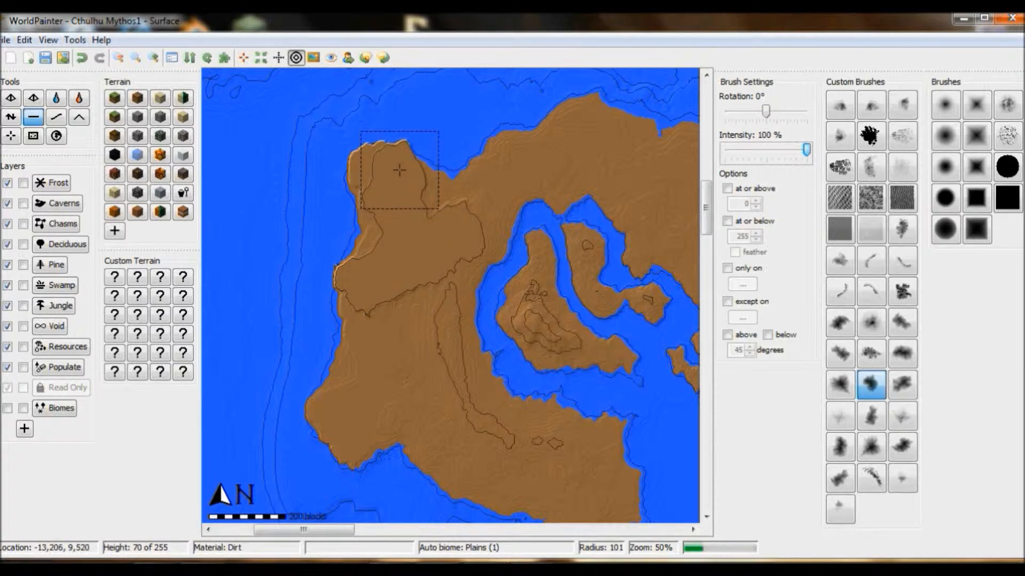
pyautogui.moveTo(407, 176)
pyautogui.mouseDown()
pyautogui.moveTo(437, 199)
pyautogui.moveTo(397, 355)
pyautogui.moveTo(410, 437)
pyautogui.moveTo(433, 373)
pyautogui.moveTo(443, 378)
pyautogui.moveTo(345, 418)
pyautogui.mouseUp()
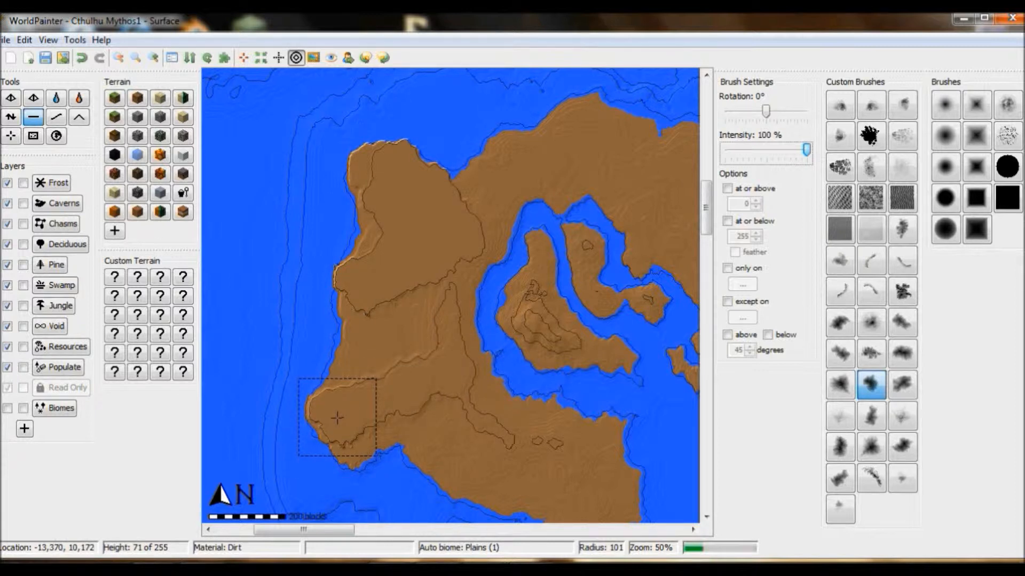
pyautogui.moveTo(339, 419)
pyautogui.mouseDown()
pyautogui.moveTo(395, 406)
pyautogui.moveTo(406, 390)
pyautogui.moveTo(420, 350)
pyautogui.moveTo(401, 303)
pyautogui.moveTo(435, 430)
pyautogui.mouseUp()
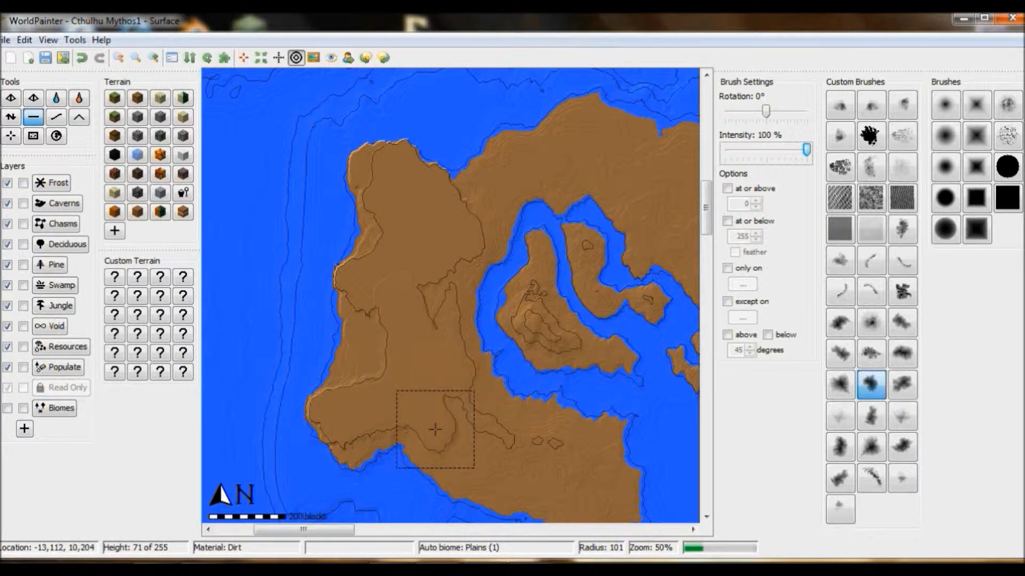
pyautogui.moveTo(706, 197); pyautogui.dragTo(706, 224)
pyautogui.moveTo(510, 224); pyautogui.dragTo(520, 272)
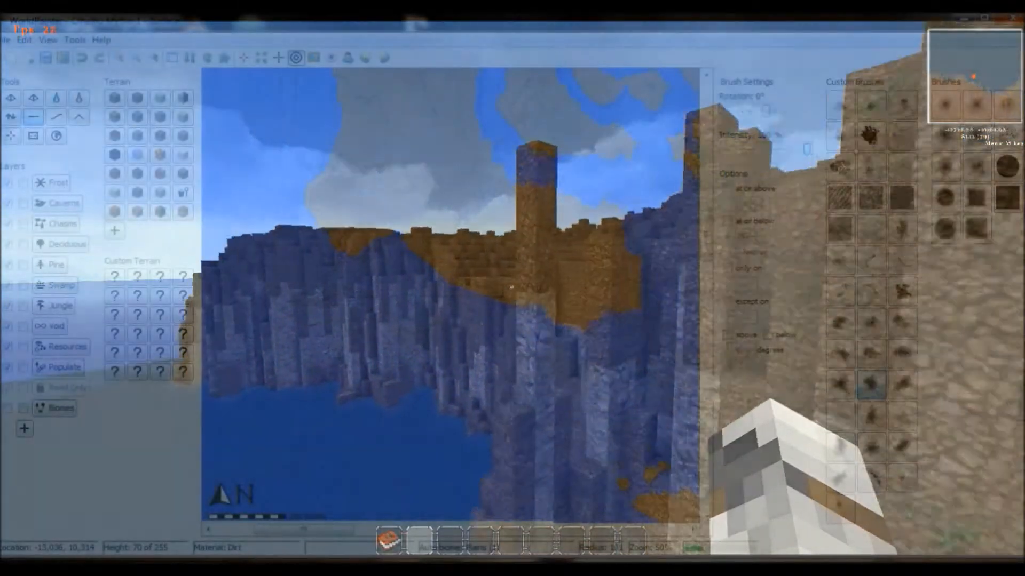
pyautogui.hotkey('ctrl', '3')
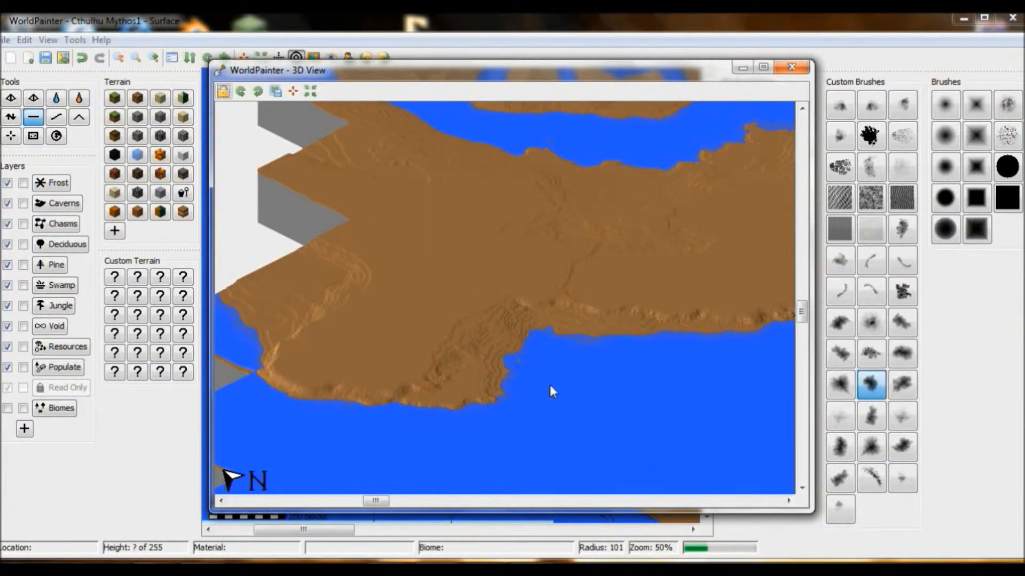
pyautogui.click(792, 67)
# Step: Flatten the peninsula's western shore into jagged cliffs with the black splatter brush at 72% intensity and radius 12, rotated to -135°
pyautogui.moveTo(622, 250); pyautogui.dragTo(568, 296)
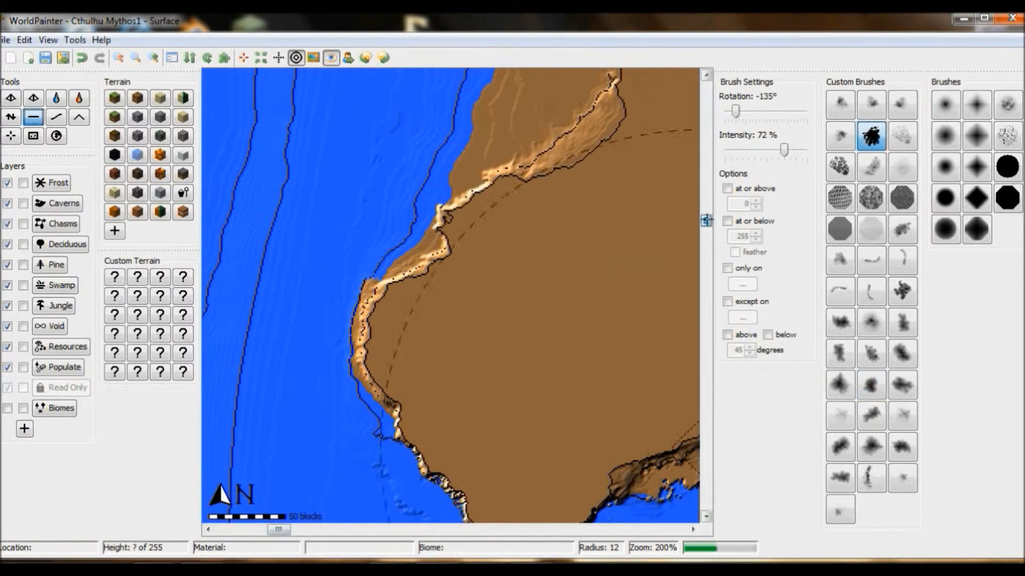
pyautogui.moveTo(706, 220); pyautogui.dragTo(706, 210)
pyautogui.moveTo(524, 262)
pyautogui.mouseDown()
pyautogui.moveTo(512, 235)
pyautogui.moveTo(457, 232)
pyautogui.moveTo(500, 308)
pyautogui.mouseUp()
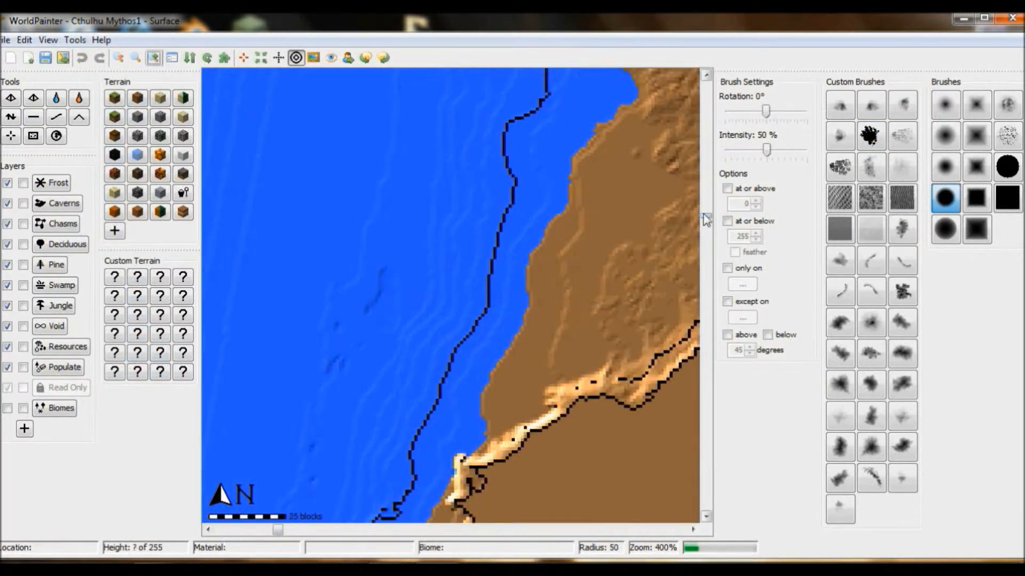
# Step: Raise a small rocky islet off the cliff coast with the black splatter brush at 50% intensity, using radii of 8 to 4 and varied rotations
pyautogui.click(706, 517)
pyautogui.click(706, 520)
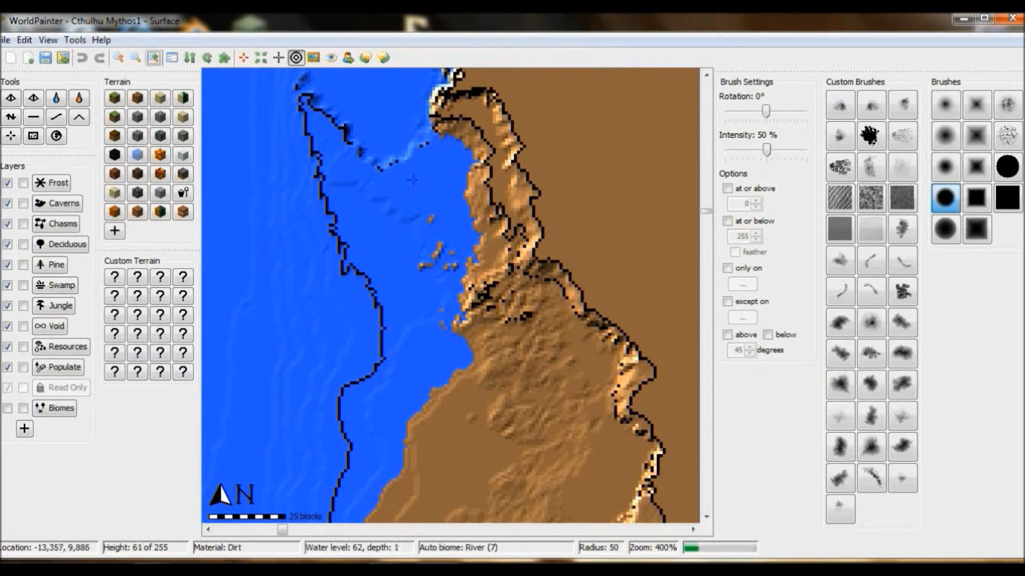
pyautogui.click(10, 118)
pyautogui.click(426, 178)
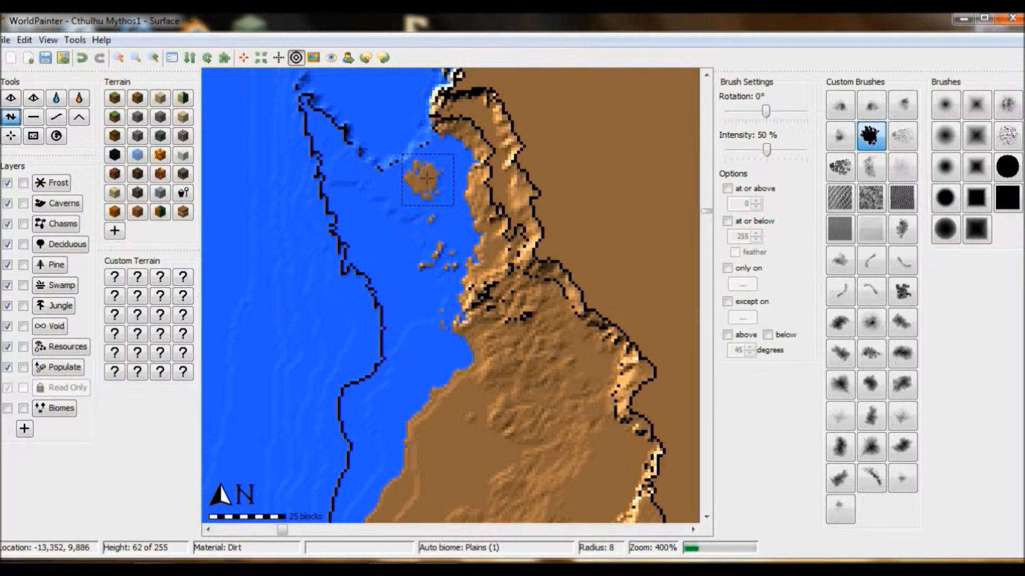
pyautogui.click(153, 58)
pyautogui.click(706, 75)
pyautogui.scroll(1, 400, 192)
pyautogui.keyDown('alt'); pyautogui.scroll(-2, 402, 191); pyautogui.keyUp('alt')
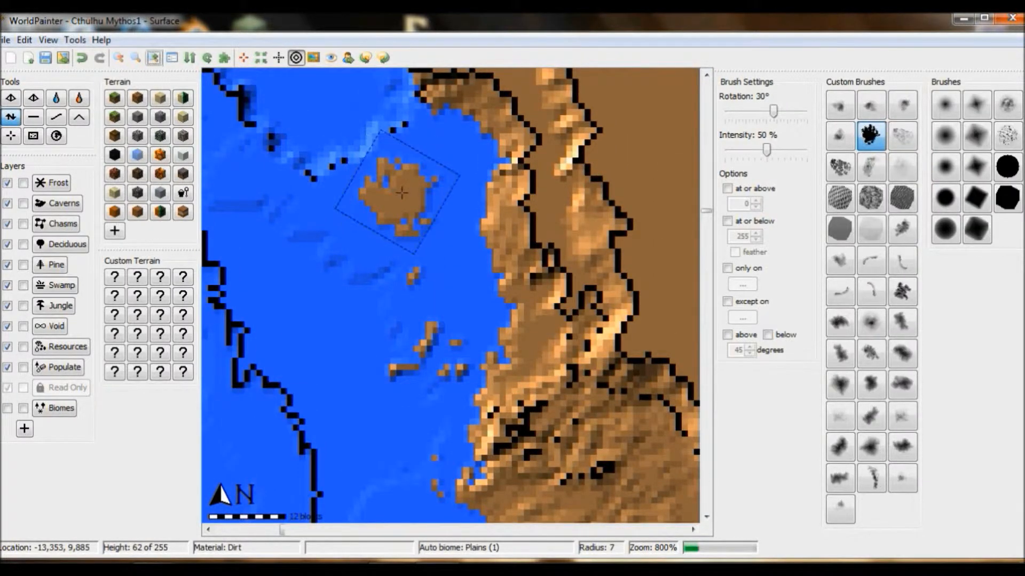
pyautogui.click(403, 190)
pyautogui.keyDown('alt'); pyautogui.scroll(-4, 403, 190); pyautogui.keyUp('alt')
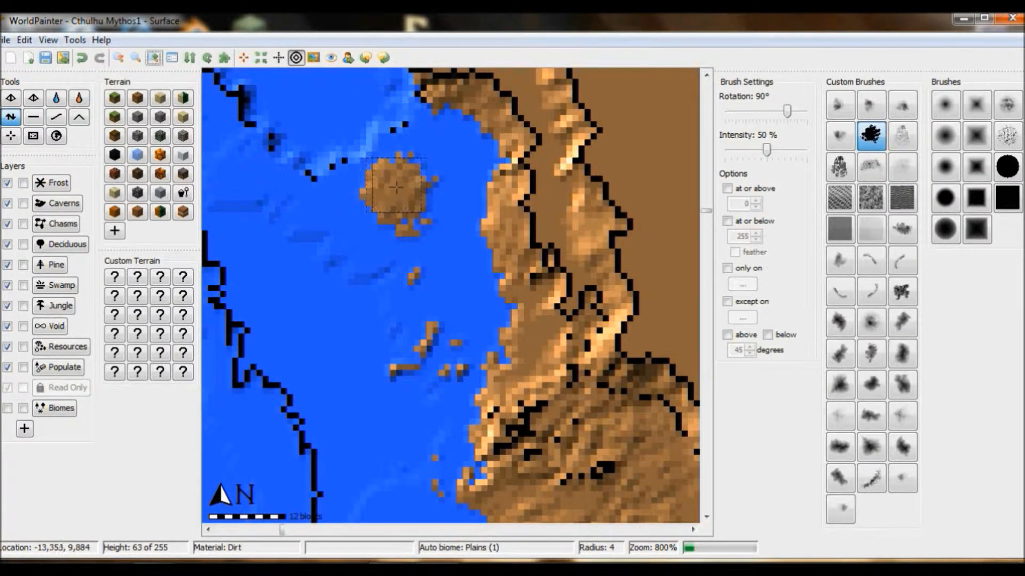
# Step: Examine the new islets and cliffs along the western coast in the 3D view
pyautogui.click(48, 40)
pyautogui.click(90, 212)
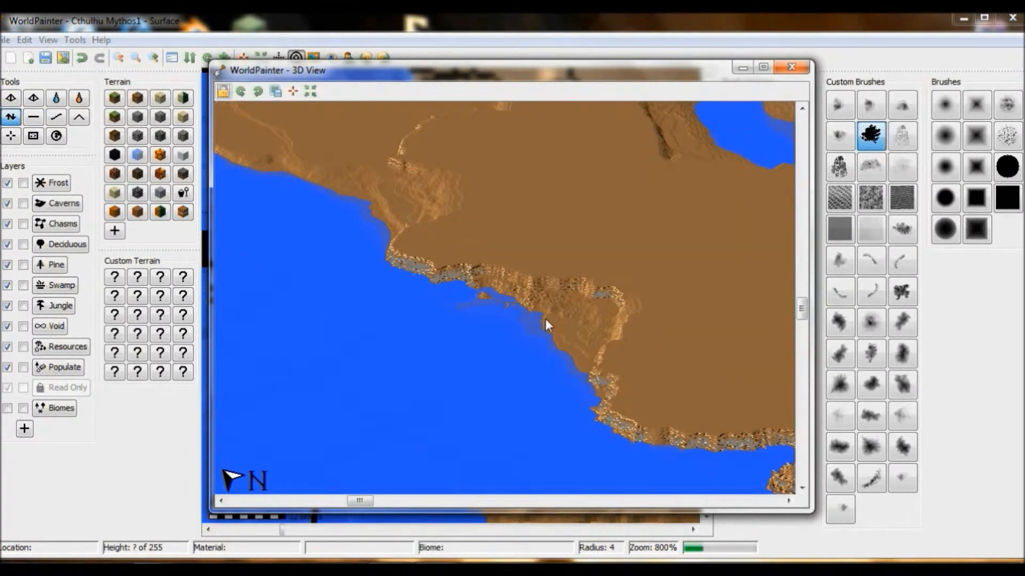
pyautogui.click(793, 68)
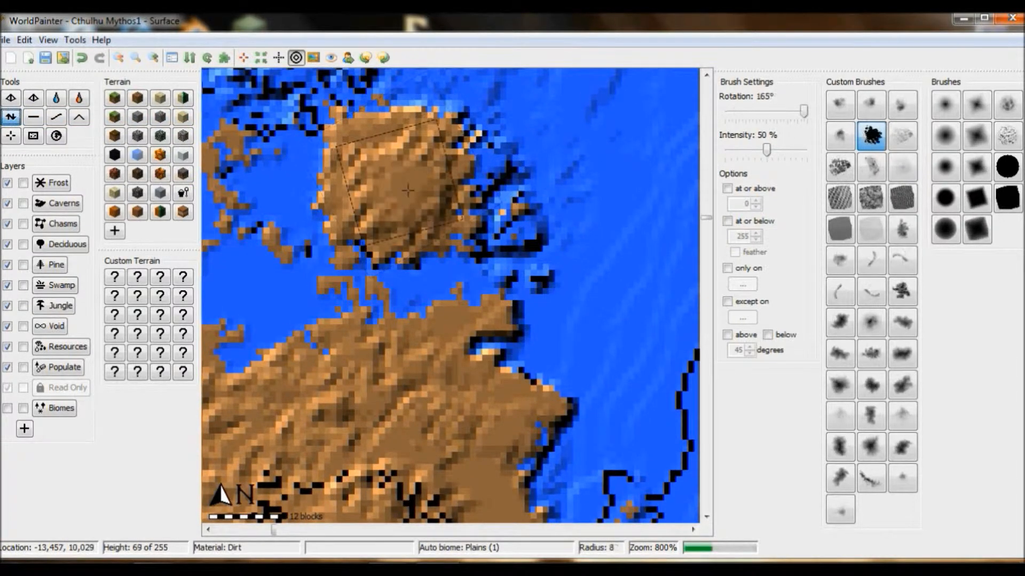
pyautogui.click(48, 40)
pyautogui.click(93, 213)
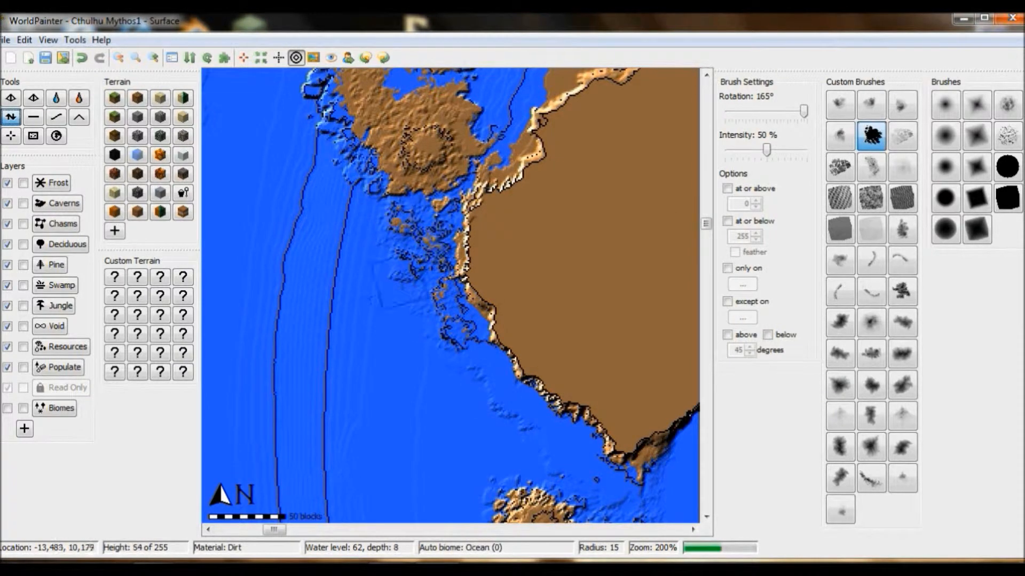
pyautogui.click(49, 41)
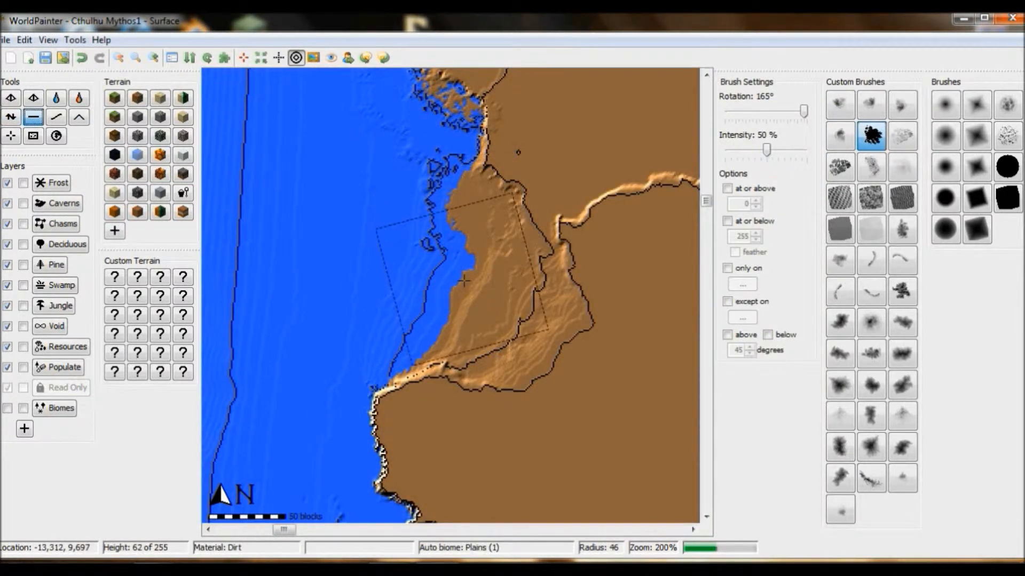
# Step: Flatten an uneven shelf along the western cove's shore with the black splatter brush at 50% intensity and radii of 46 and 20
pyautogui.moveTo(468, 269); pyautogui.dragTo(464, 248)
pyautogui.scroll(8, 475, 201)
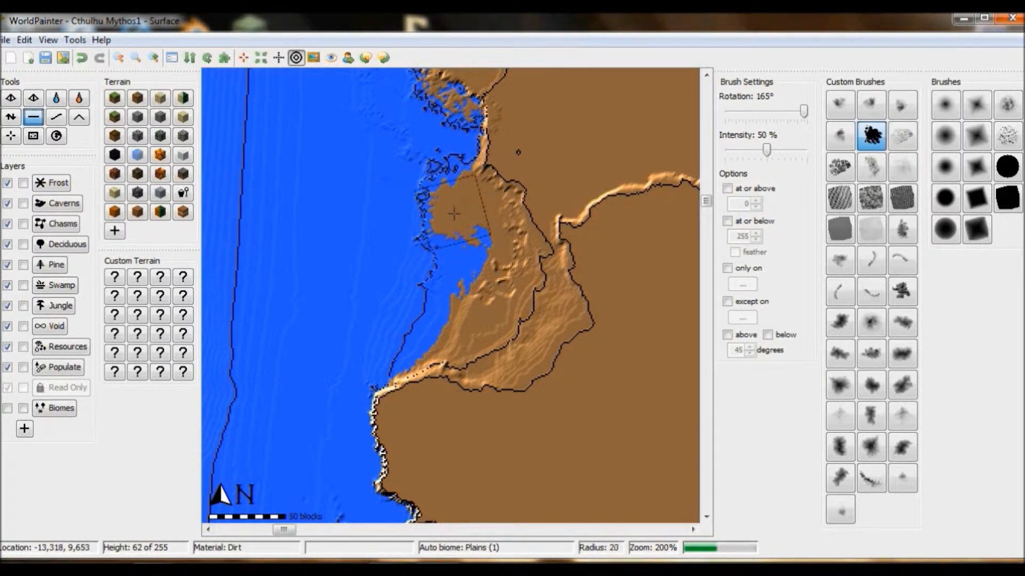
pyautogui.keyDown('alt'); pyautogui.scroll(-4, 454, 213); pyautogui.keyUp('alt')
# Step: Raise a rounded rocky mound on the cove's northern shelf with the splatter brush at radii of 18 to 14, varying its rotation, and view it in 3D
pyautogui.keyDown('alt'); pyautogui.scroll(-4, 454, 211); pyautogui.keyUp('alt')
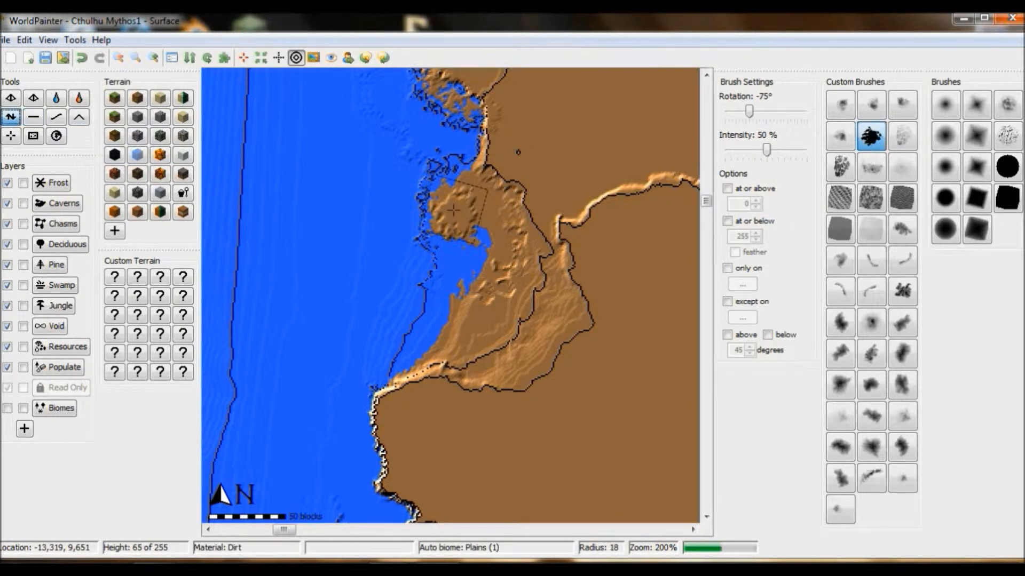
pyautogui.keyDown('alt'); pyautogui.scroll(-10, 453, 211); pyautogui.keyUp('alt')
pyautogui.scroll(2, 454, 211)
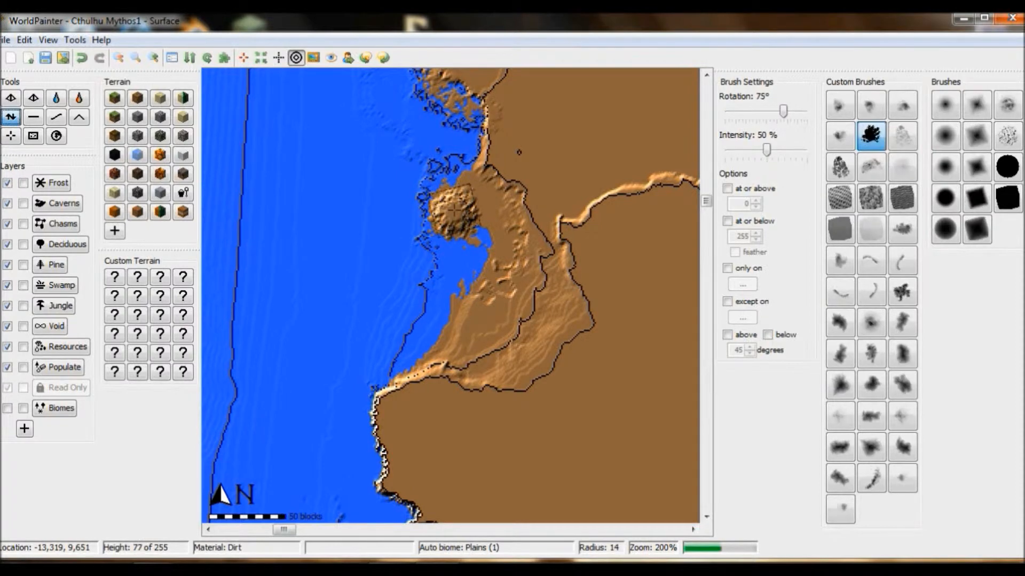
pyautogui.click(48, 40)
pyautogui.click(92, 213)
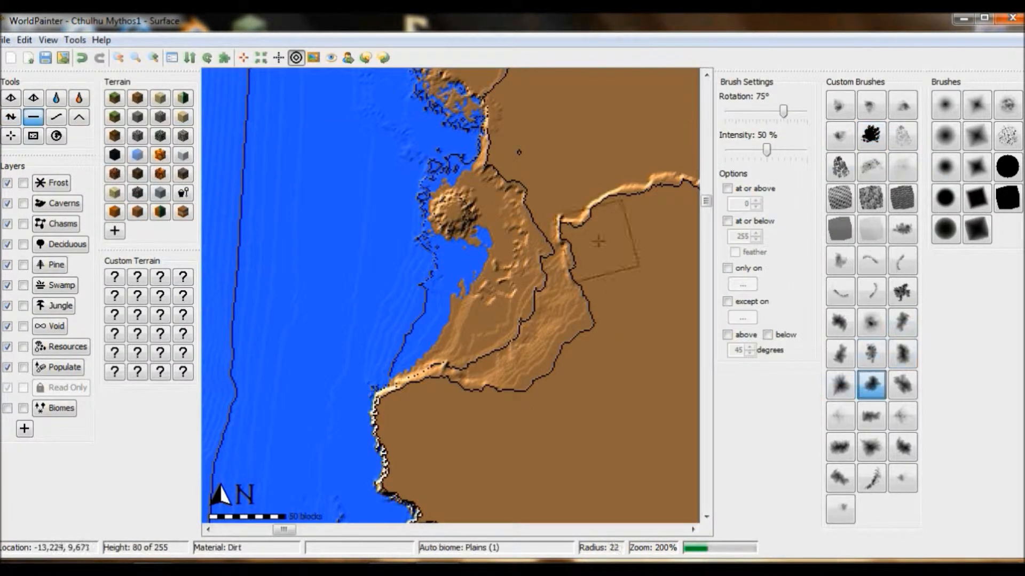
# Step: Flatten the ground beside the slope behind the western cove with the irregular custom brush at 50% intensity and radius 22, rotated to 75°
pyautogui.moveTo(561, 143); pyautogui.dragTo(526, 128)
pyautogui.moveTo(284, 529); pyautogui.dragTo(294, 529)
pyautogui.moveTo(706, 200); pyautogui.dragTo(706, 195)
pyautogui.moveTo(294, 530); pyautogui.dragTo(287, 529)
pyautogui.moveTo(475, 288)
pyautogui.mouseDown()
pyautogui.moveTo(479, 277)
pyautogui.moveTo(432, 232)
pyautogui.mouseUp()
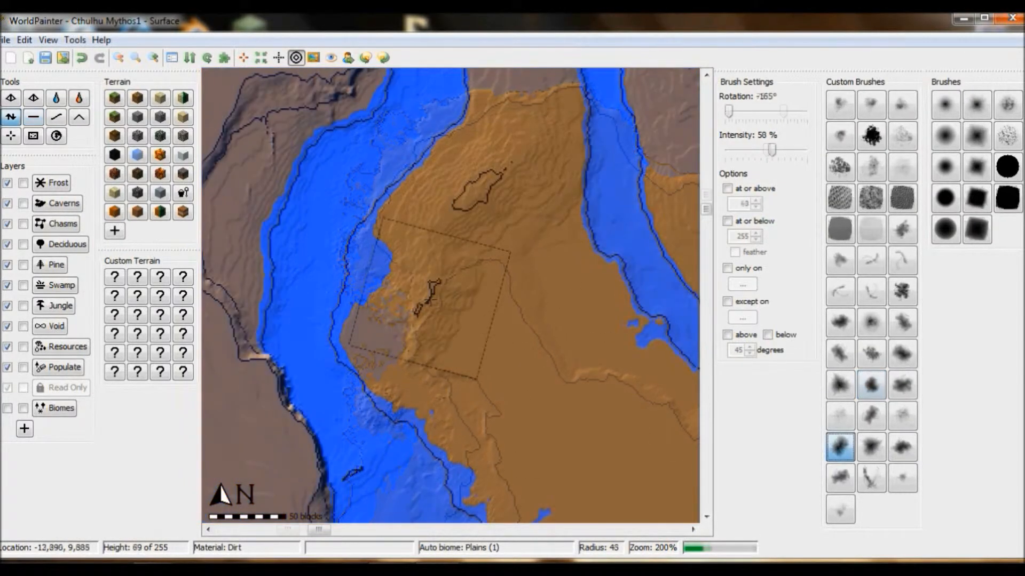
# Step: Raise hills across the inlet's western island with a dense custom brush at 58% intensity and radii of about 45 to 51, varying its rotation
pyautogui.moveTo(442, 231); pyautogui.dragTo(470, 267)
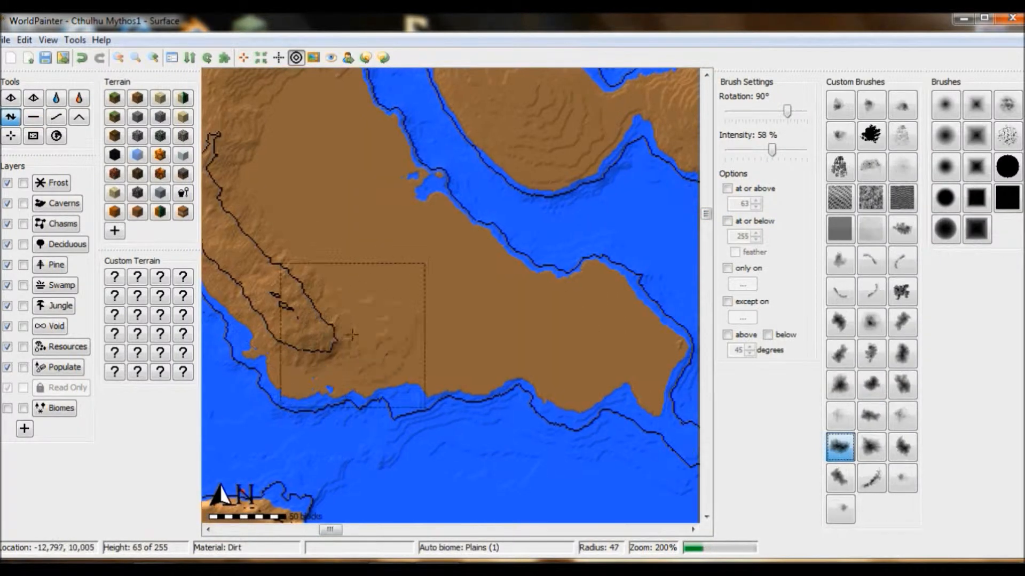
pyautogui.moveTo(275, 292)
pyautogui.mouseDown()
pyautogui.moveTo(366, 320)
pyautogui.moveTo(510, 300)
pyautogui.moveTo(539, 322)
pyautogui.mouseUp()
pyautogui.moveTo(509, 301); pyautogui.dragTo(520, 311, button='middle')
pyautogui.keyDown('alt'); pyautogui.scroll(1, 533, 320); pyautogui.keyUp('alt')
pyautogui.keyDown('alt'); pyautogui.scroll(2, 443, 256); pyautogui.keyUp('alt')
pyautogui.moveTo(534, 321)
pyautogui.mouseDown()
pyautogui.moveTo(443, 256)
pyautogui.moveTo(480, 315)
pyautogui.moveTo(412, 175)
pyautogui.mouseUp()
pyautogui.keyDown('alt'); pyautogui.scroll(-3, 411, 175); pyautogui.keyUp('alt')
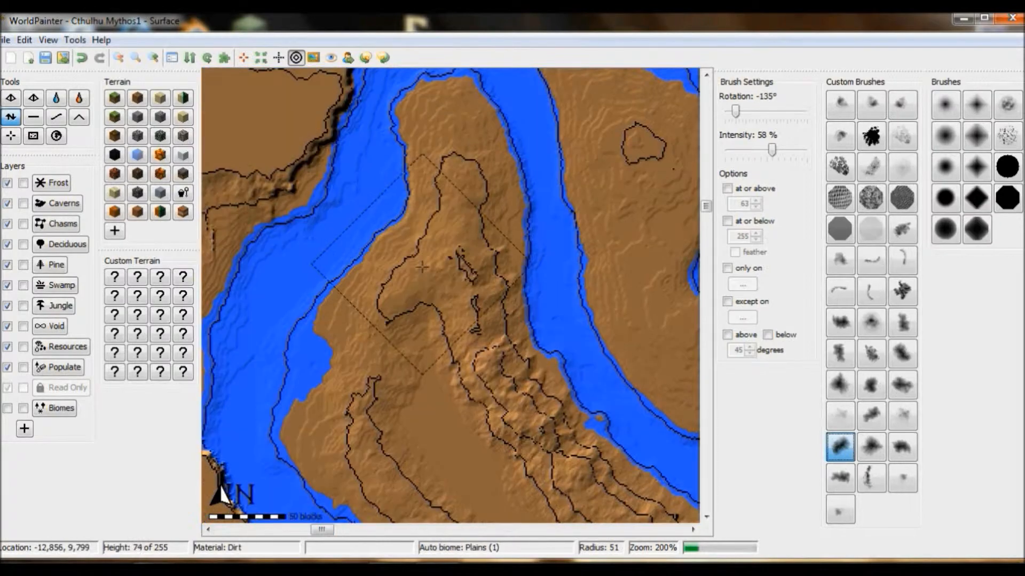
# Step: Build up the western island's northern and central slopes with the dense brush at 58% intensity, starting at radius 51 and rotating it between strokes
pyautogui.keyDown('alt'); pyautogui.scroll(3, 380, 217); pyautogui.keyUp('alt')
pyautogui.moveTo(381, 216); pyautogui.dragTo(398, 298)
pyautogui.moveTo(427, 342); pyautogui.dragTo(430, 317, button='middle')
pyautogui.keyDown('alt'); pyautogui.scroll(2, 428, 320); pyautogui.keyUp('alt')
pyautogui.moveTo(428, 320)
pyautogui.mouseDown()
pyautogui.moveTo(544, 369)
pyautogui.moveTo(581, 368)
pyautogui.mouseUp()
pyautogui.keyDown('alt'); pyautogui.scroll(2, 544, 369); pyautogui.keyUp('alt')
pyautogui.keyDown('alt'); pyautogui.scroll(-2, 544, 363); pyautogui.keyUp('alt')
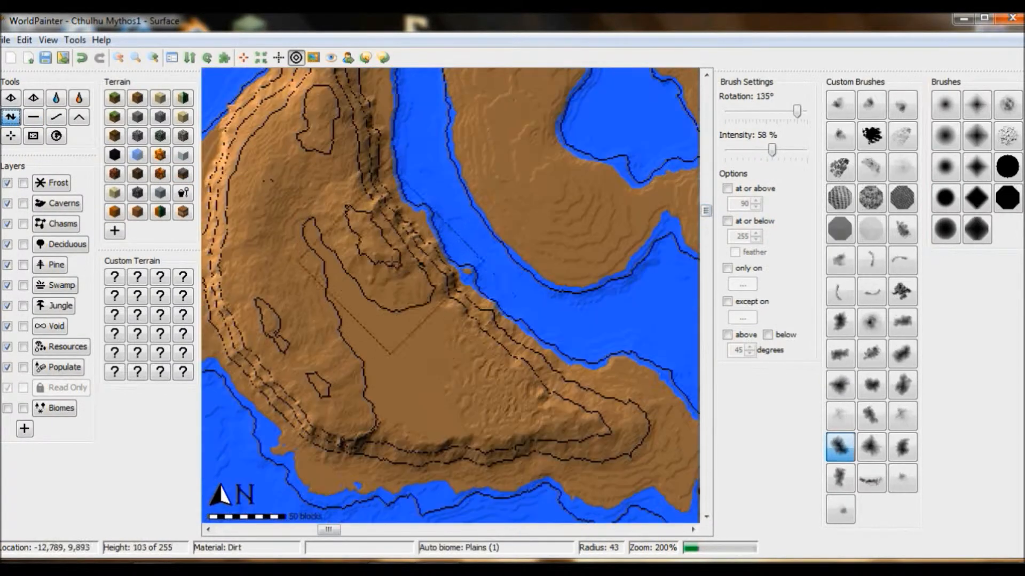
# Step: Raise rugged high ground on the western island's central plateau with the dense brush at 58% intensity, varying its rotation, and open the 3D view
pyautogui.moveTo(394, 260)
pyautogui.mouseDown()
pyautogui.moveTo(316, 247)
pyautogui.moveTo(420, 371)
pyautogui.moveTo(275, 198)
pyautogui.moveTo(296, 171)
pyautogui.moveTo(320, 176)
pyautogui.mouseUp()
pyautogui.keyDown('alt'); pyautogui.scroll(2, 316, 247); pyautogui.keyUp('alt')
pyautogui.keyDown('alt'); pyautogui.scroll(-1, 275, 198); pyautogui.keyUp('alt')
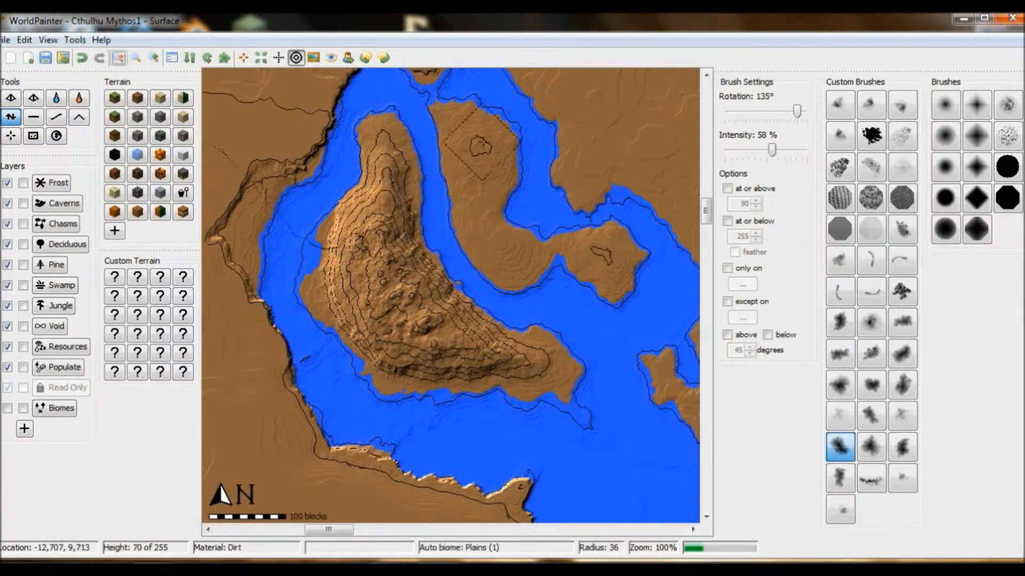
pyautogui.moveTo(470, 142)
pyautogui.mouseDown()
pyautogui.moveTo(475, 170)
pyautogui.moveTo(470, 160)
pyautogui.mouseUp()
pyautogui.click(48, 40)
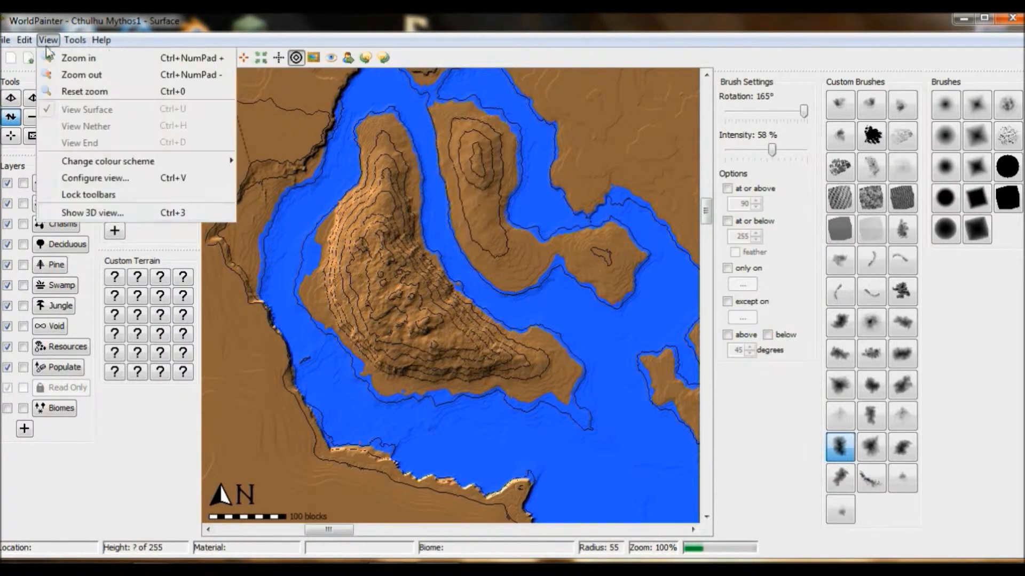
pyautogui.click(93, 213)
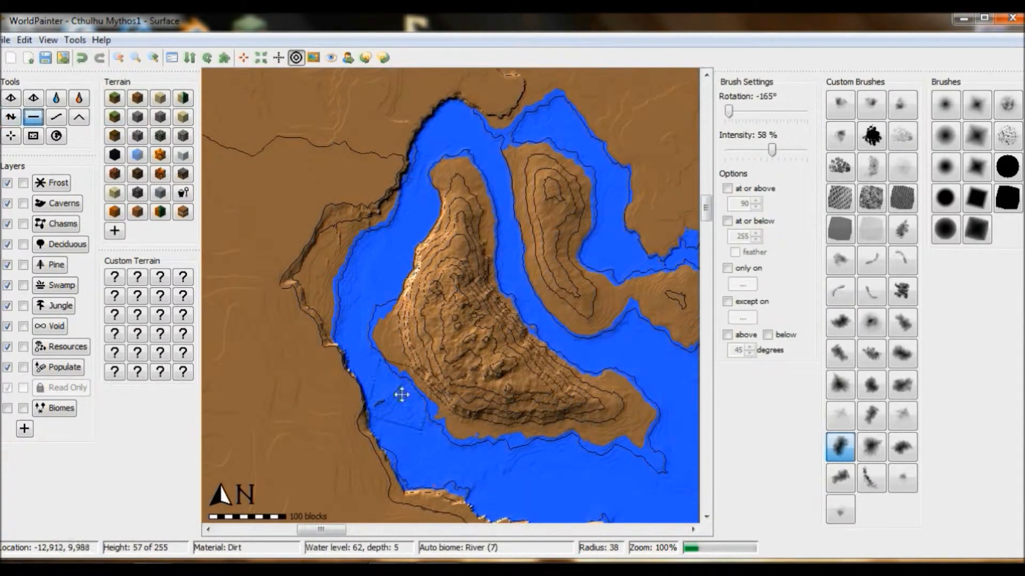
# Step: Flatten the western island's southwest and south shores into steep cliffs with the dense brush at radius 38, and view them in 3D
pyautogui.keyDown('alt'); pyautogui.scroll(3, 401, 395); pyautogui.keyUp('alt')
pyautogui.moveTo(402, 395); pyautogui.dragTo(423, 404)
pyautogui.keyDown('alt'); pyautogui.scroll(3, 508, 448); pyautogui.keyUp('alt')
pyautogui.moveTo(508, 448); pyautogui.dragTo(593, 431)
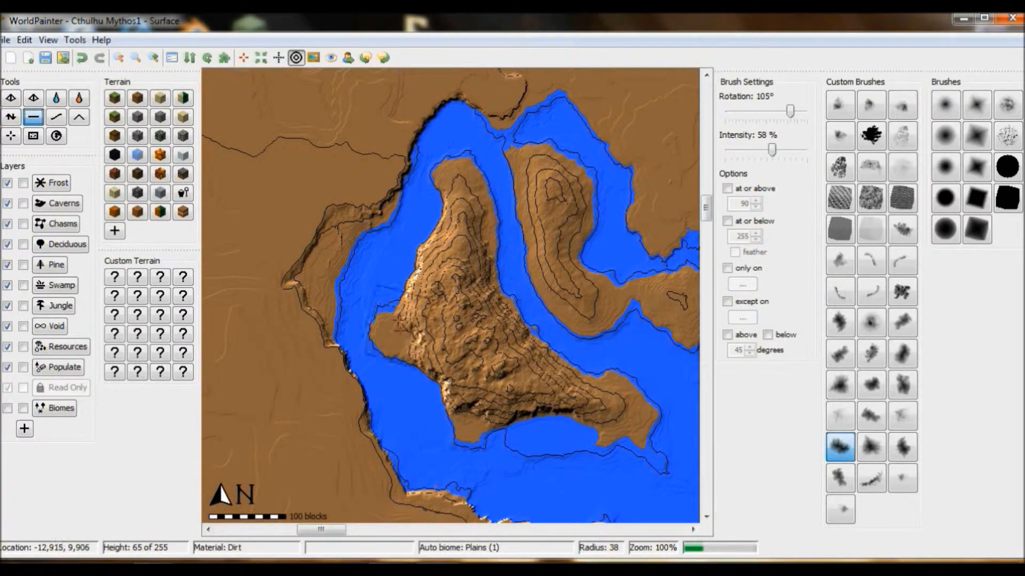
pyautogui.keyDown('alt'); pyautogui.scroll(-3, 398, 384); pyautogui.keyUp('alt')
pyautogui.click(48, 40)
pyautogui.click(92, 212)
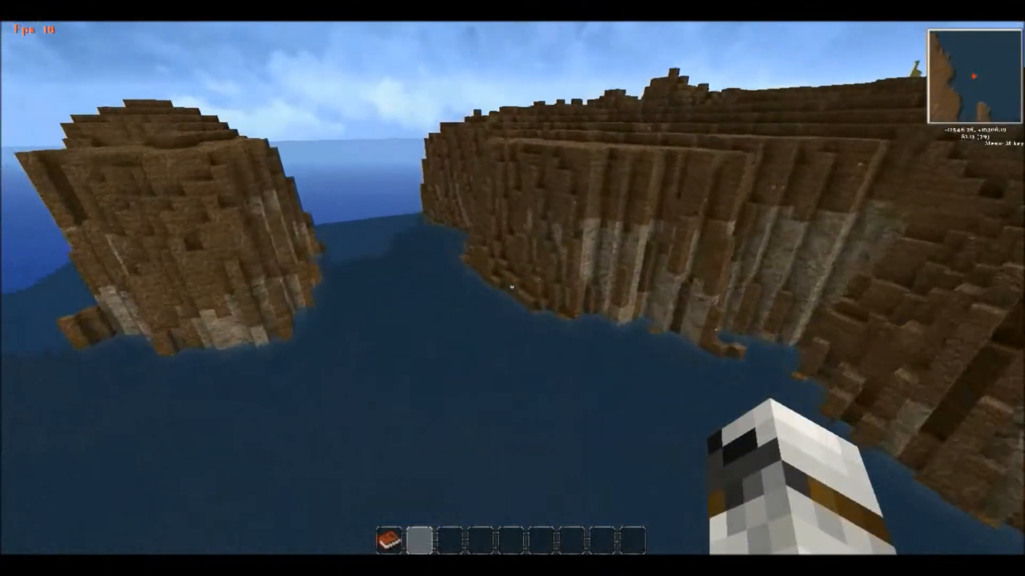
# Step: Switch to Minecraft and fly through the channels to examine the cliff-edged islands
pyautogui.press('z')
pyautogui.press('x')
pyautogui.press('w')
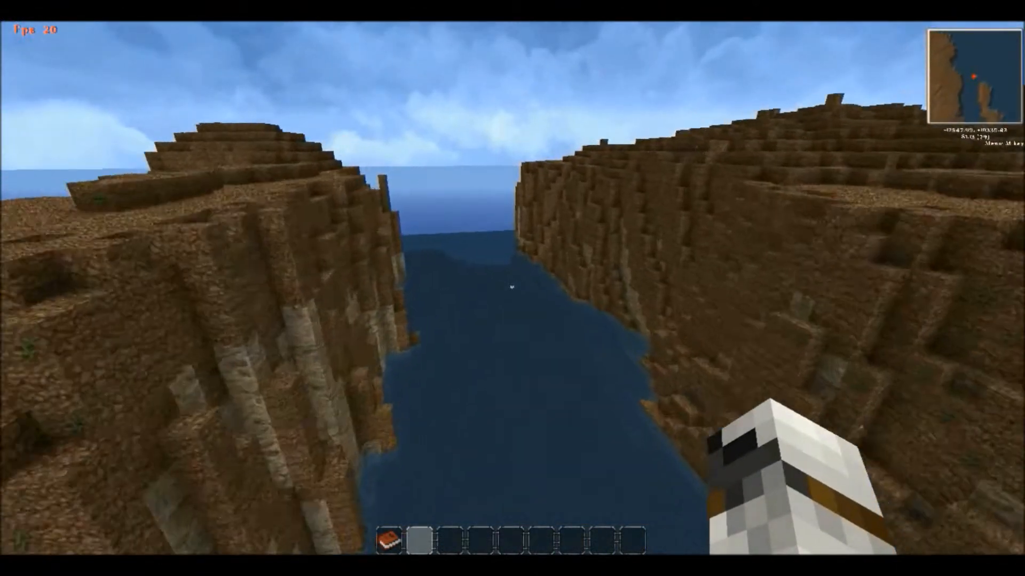
pyautogui.press('w')
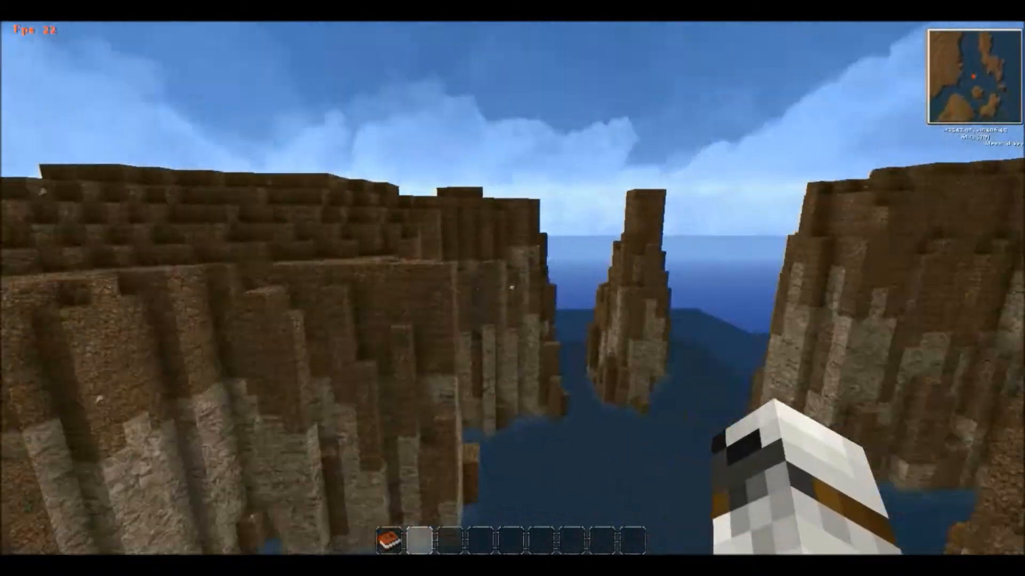
pyautogui.press('w')
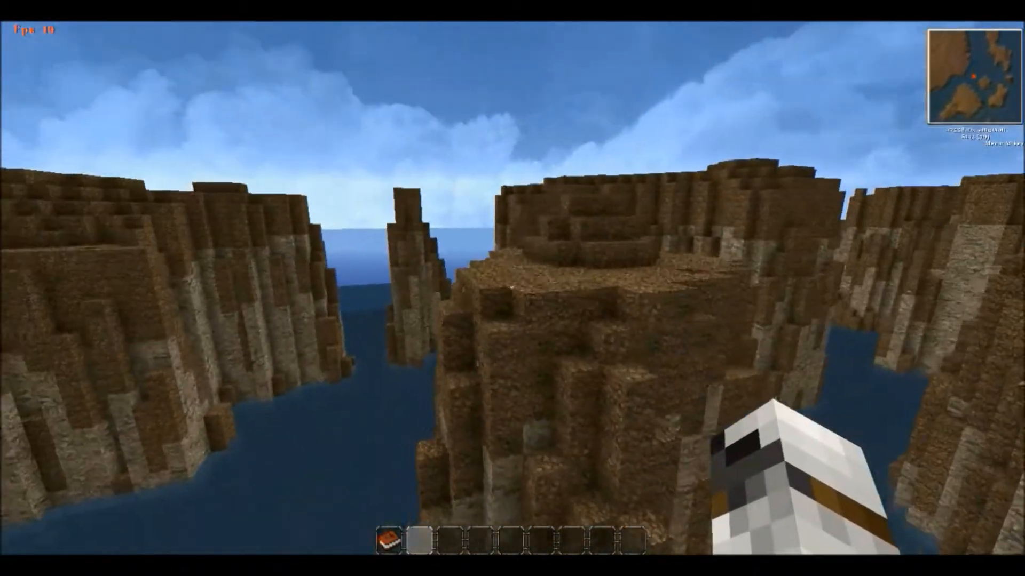
pyautogui.press('w')
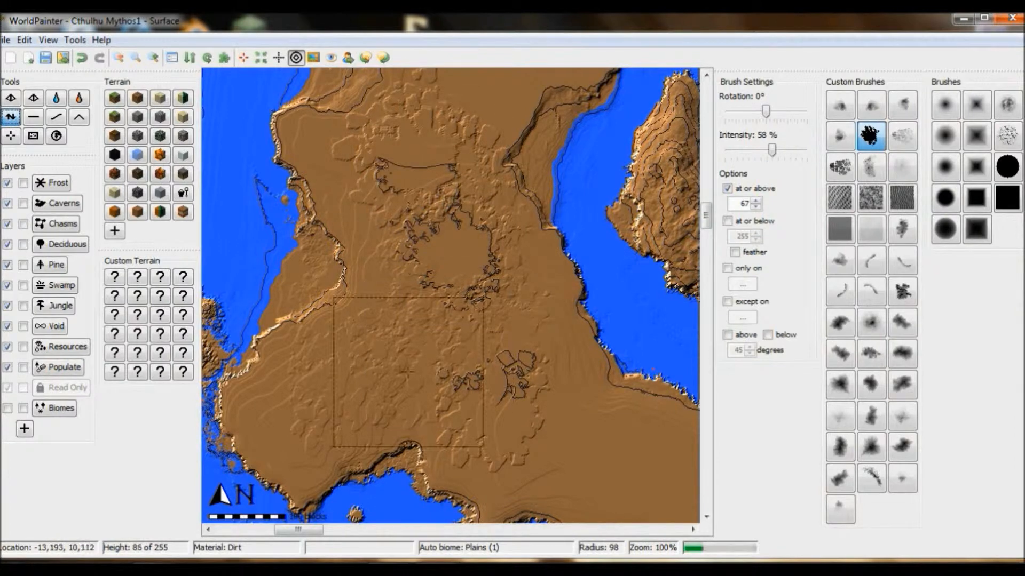
# Step: Roughen the mainland west of the inlet at or above height 67 with the black splatter brush at 58% intensity and radii around 98, and view it in 3D
pyautogui.moveTo(408, 370); pyautogui.dragTo(409, 377, button='middle')
pyautogui.keyDown('alt'); pyautogui.scroll(-3, 400, 357); pyautogui.keyUp('alt')
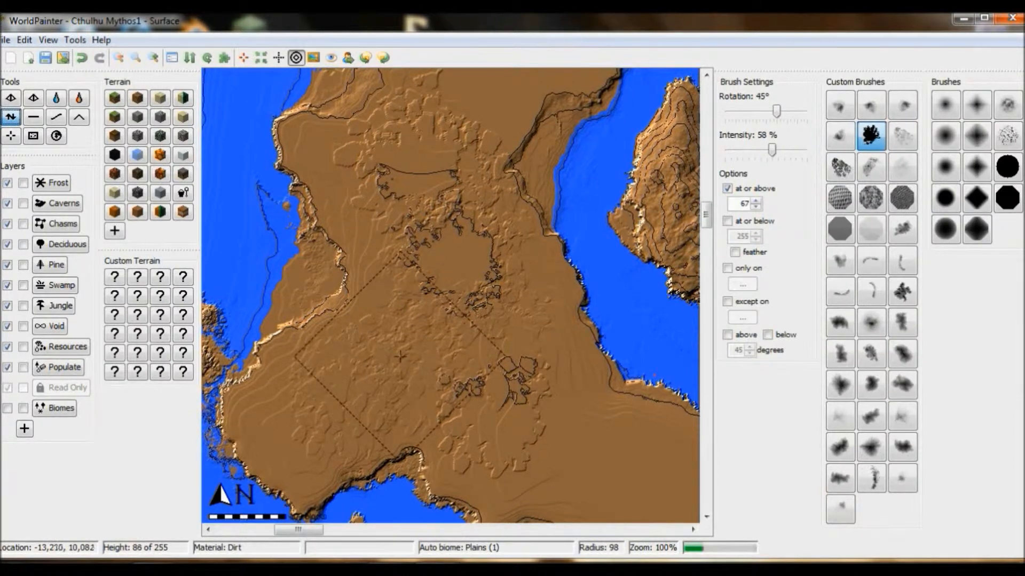
pyautogui.keyDown('alt'); pyautogui.scroll(-5, 392, 368); pyautogui.keyUp('alt')
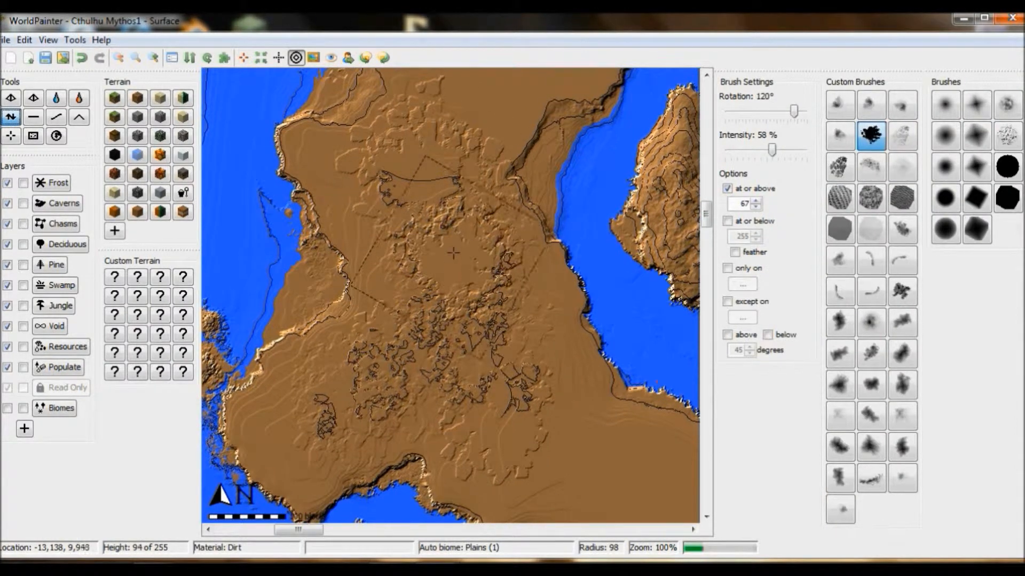
pyautogui.moveTo(559, 480); pyautogui.dragTo(470, 491, button='middle')
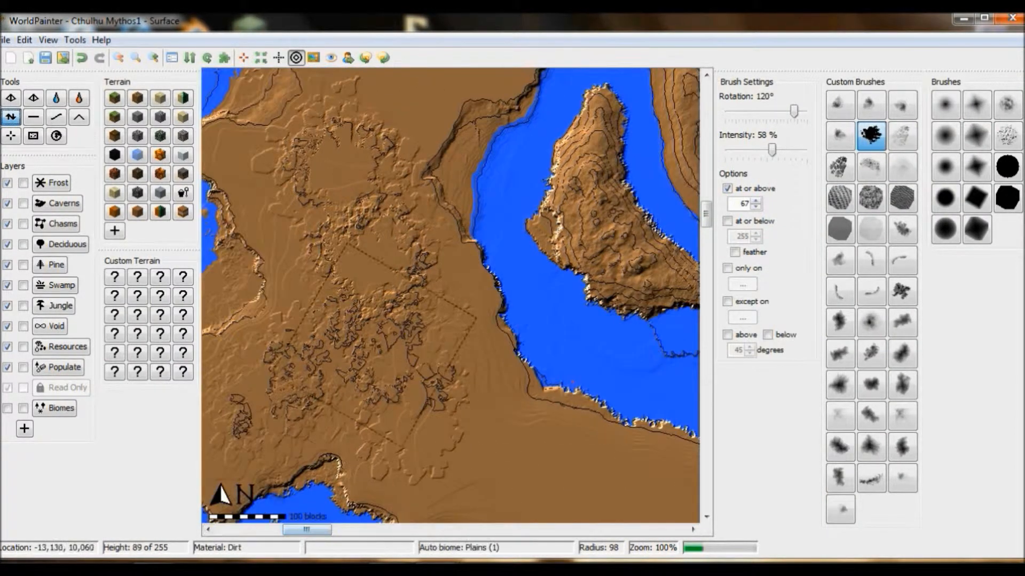
pyautogui.keyDown('alt'); pyautogui.scroll(-3, 373, 349); pyautogui.keyUp('alt')
pyautogui.click(48, 40)
pyautogui.click(85, 213)
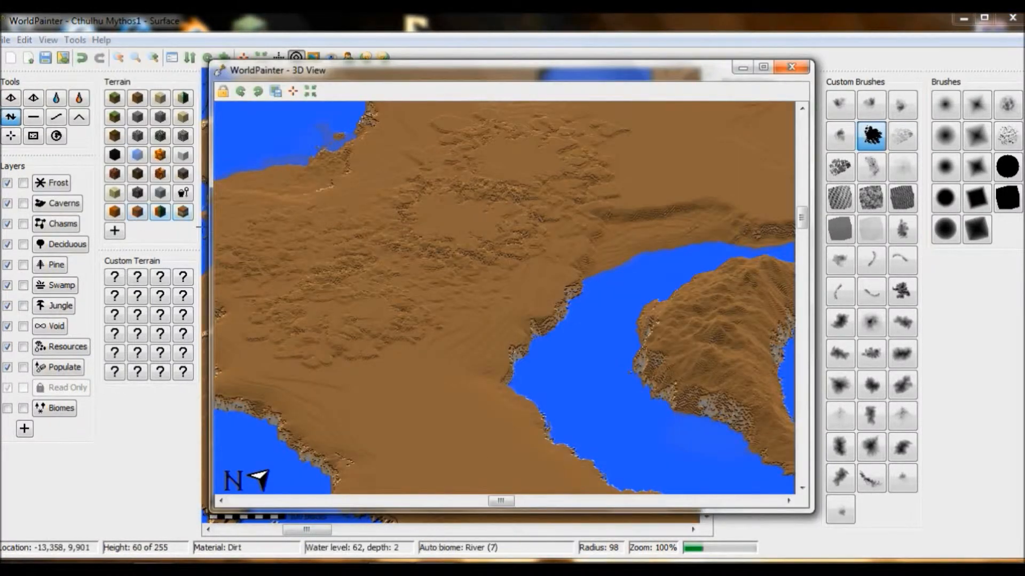
# Step: Raise rugged ground from south to north along the mainland plateau with the black splatter brush at radius 98, checking it in 3D
pyautogui.click(795, 72)
pyautogui.moveTo(308, 530); pyautogui.dragTo(297, 530)
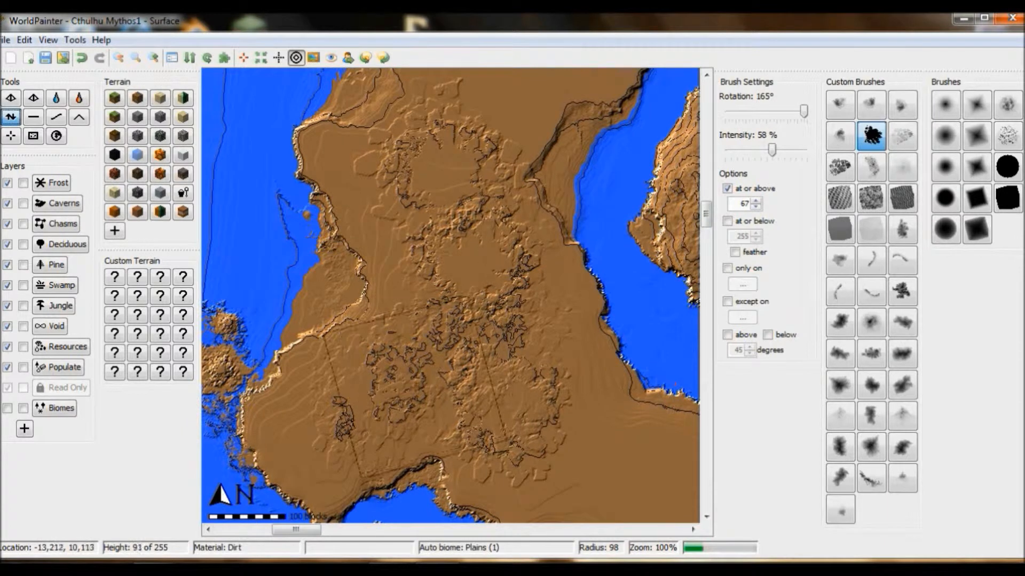
pyautogui.moveTo(371, 386)
pyautogui.mouseDown()
pyautogui.moveTo(406, 224)
pyautogui.moveTo(427, 214)
pyautogui.moveTo(437, 222)
pyautogui.moveTo(448, 184)
pyautogui.mouseUp()
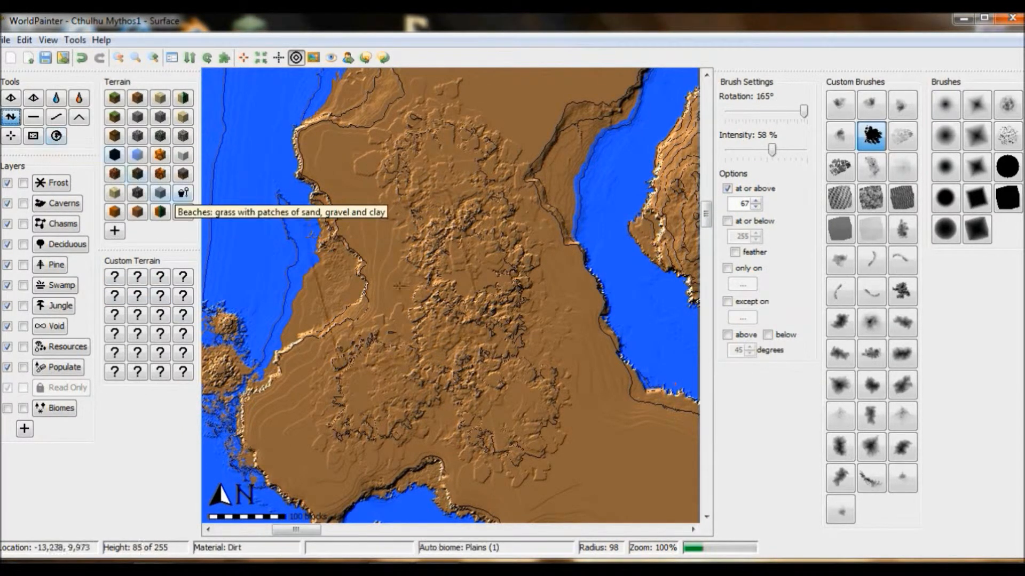
pyautogui.moveTo(524, 345); pyautogui.dragTo(557, 400)
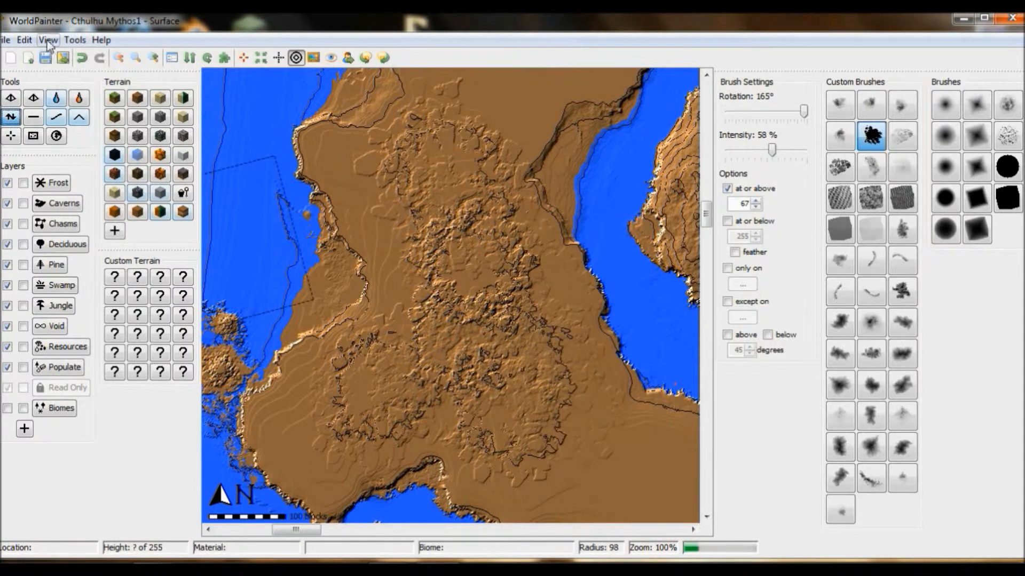
pyautogui.click(48, 40)
pyautogui.click(120, 215)
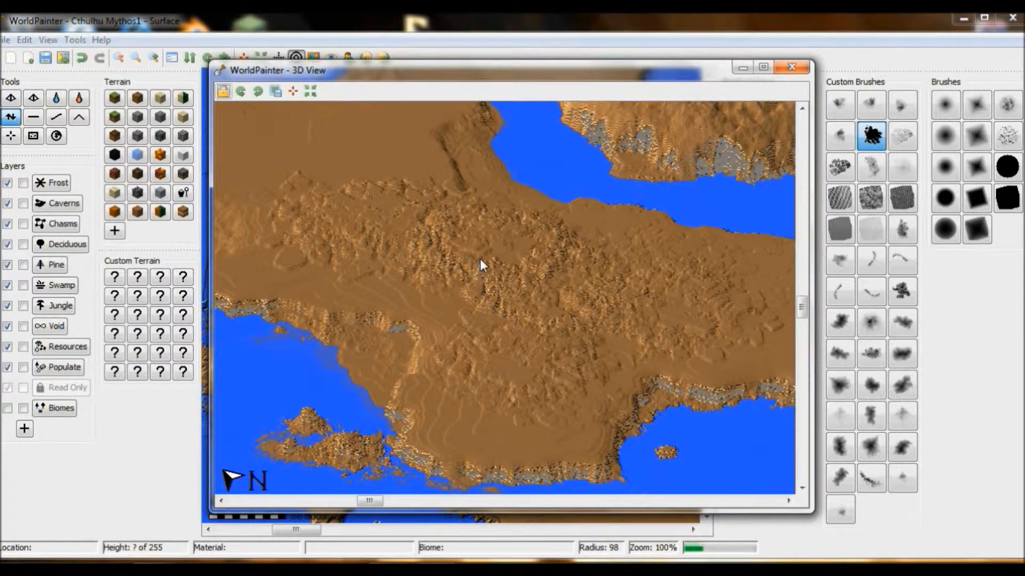
pyautogui.click(791, 67)
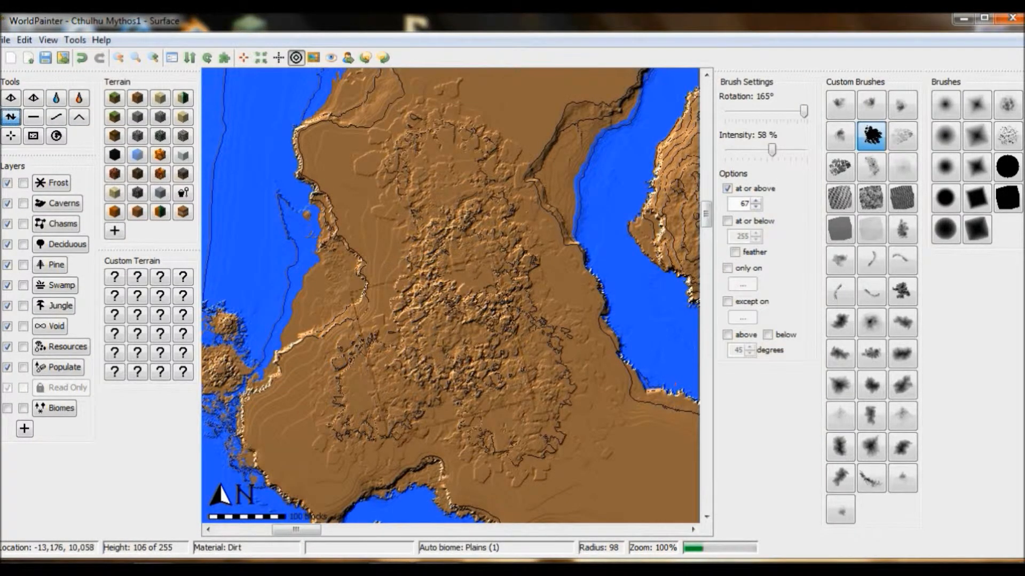
# Step: Build up the centre of the rugged plateau with the black splatter brush at radius 88, and view it in 3D
pyautogui.moveTo(415, 376)
pyautogui.mouseDown()
pyautogui.moveTo(511, 407)
pyautogui.moveTo(475, 257)
pyautogui.moveTo(512, 306)
pyautogui.mouseUp()
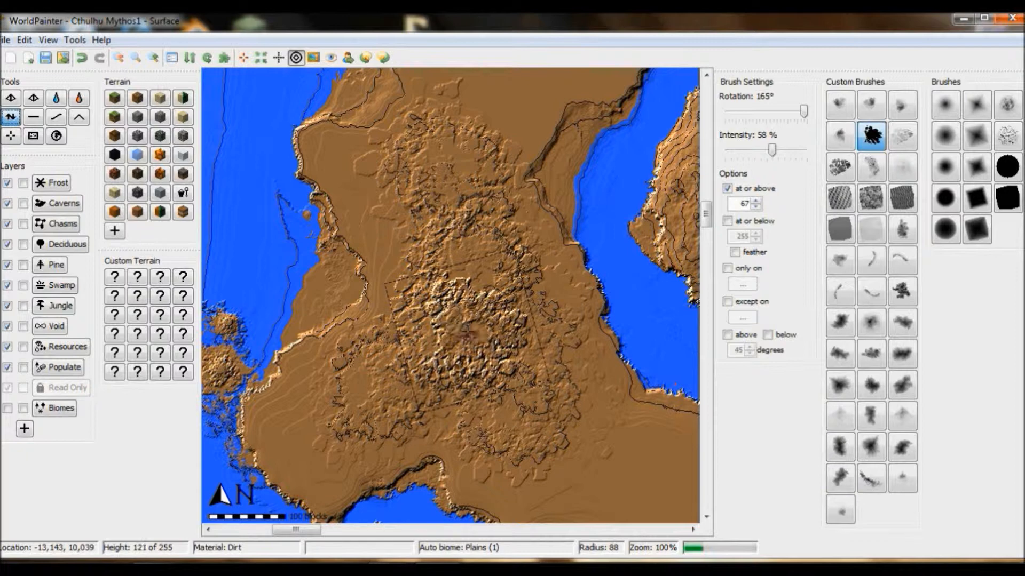
pyautogui.click(43, 42)
pyautogui.click(93, 212)
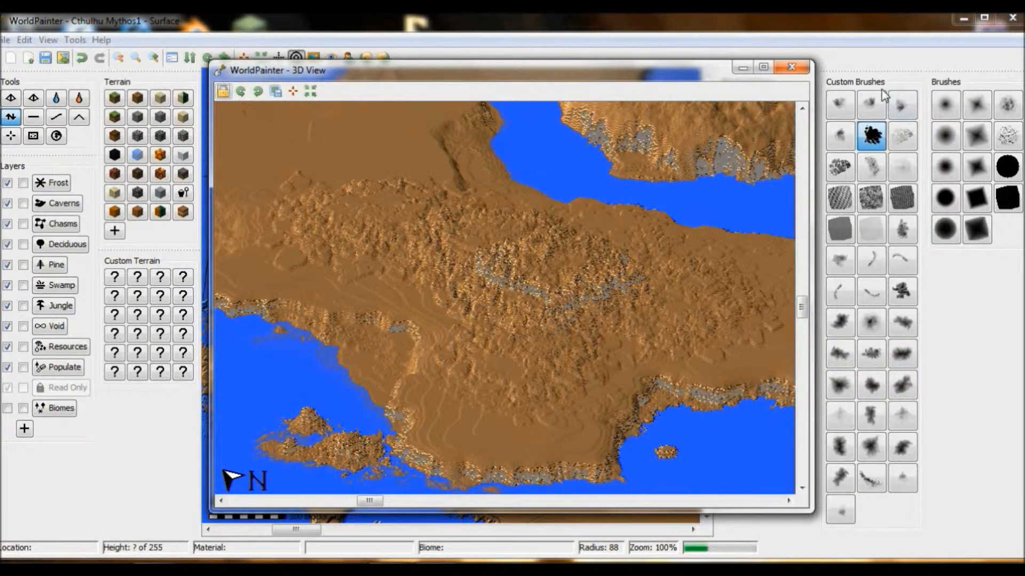
# Step: Apply the small faint custom brush at radius 151 to the plateau's centre at 58% intensity, and view it in 3D
pyautogui.click(902, 478)
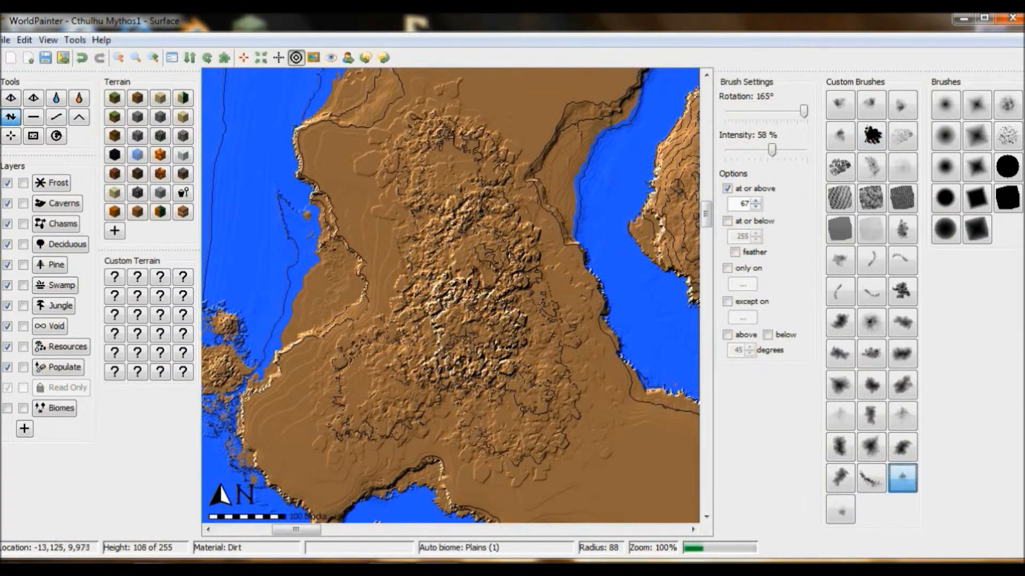
pyautogui.scroll(-6, 484, 271)
pyautogui.moveTo(484, 271); pyautogui.dragTo(480, 316)
pyautogui.click(48, 40)
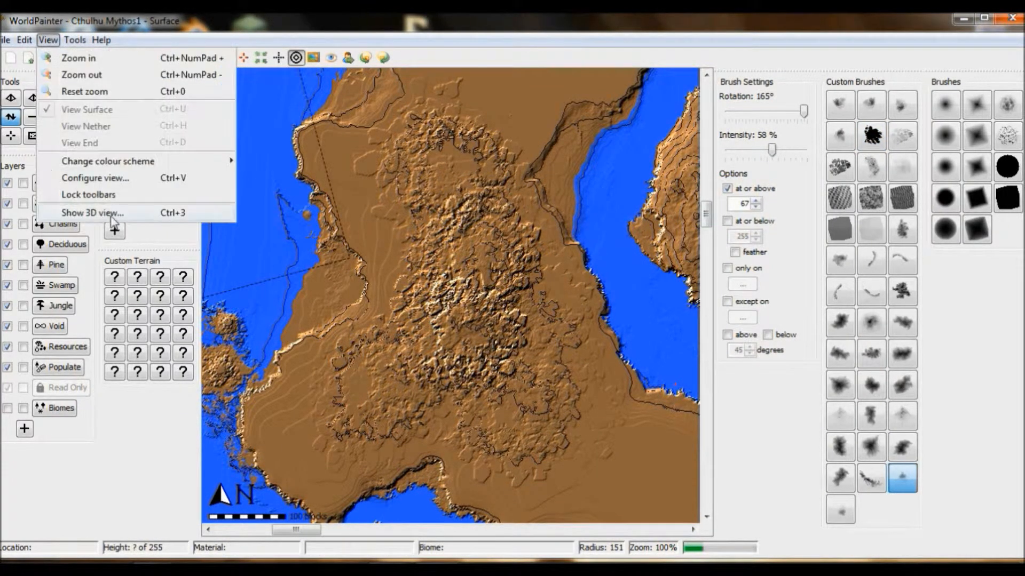
pyautogui.click(94, 210)
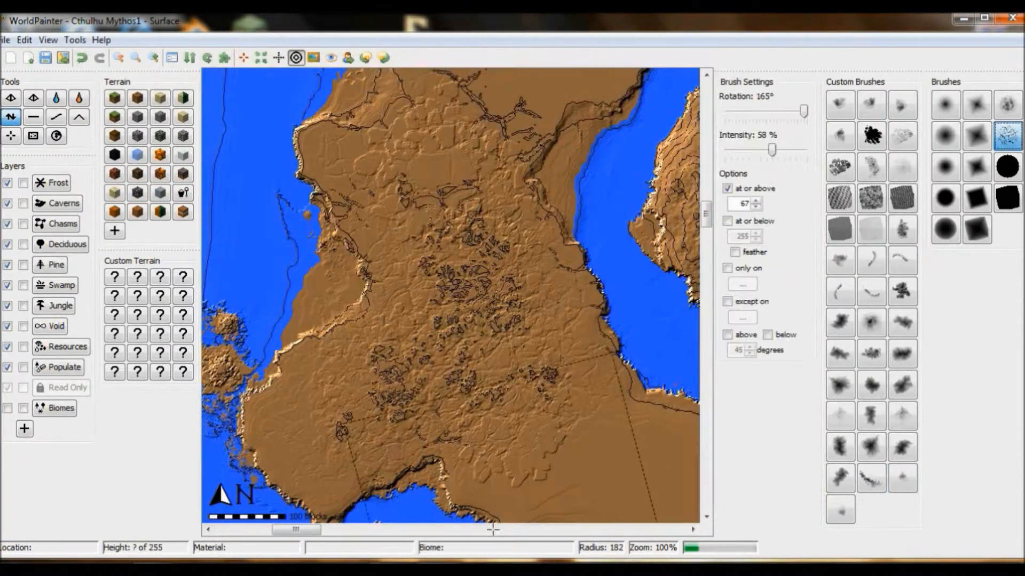
# Step: Roughen the middle of the southeastern peninsula at or above height 67 with the cracked2.png brush at 58% intensity and radius about 200
pyautogui.moveTo(297, 530); pyautogui.dragTo(314, 530)
pyautogui.moveTo(706, 215); pyautogui.dragTo(706, 224)
pyautogui.moveTo(314, 530); pyautogui.dragTo(323, 530)
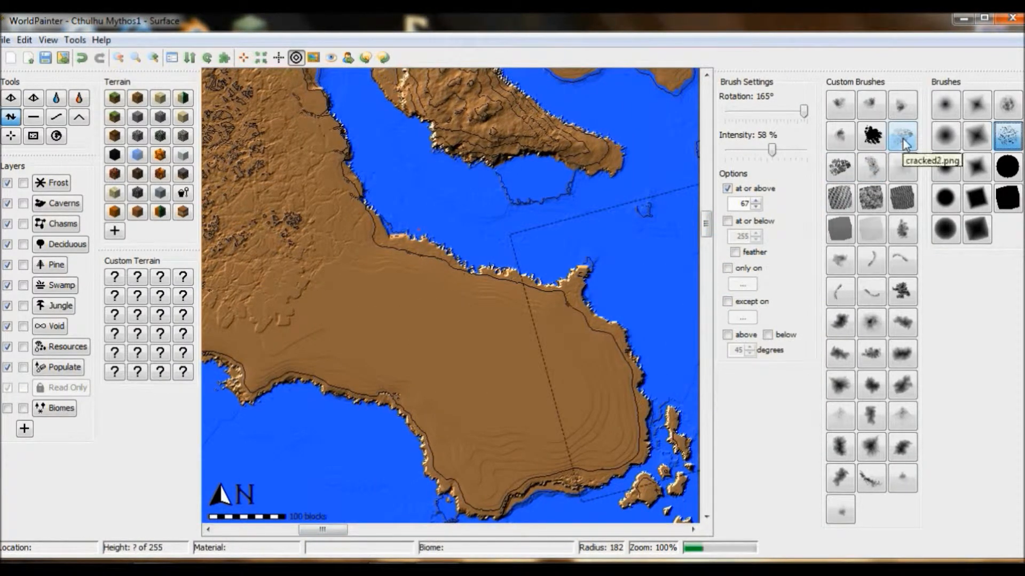
pyautogui.click(902, 138)
pyautogui.moveTo(529, 399); pyautogui.dragTo(521, 393)
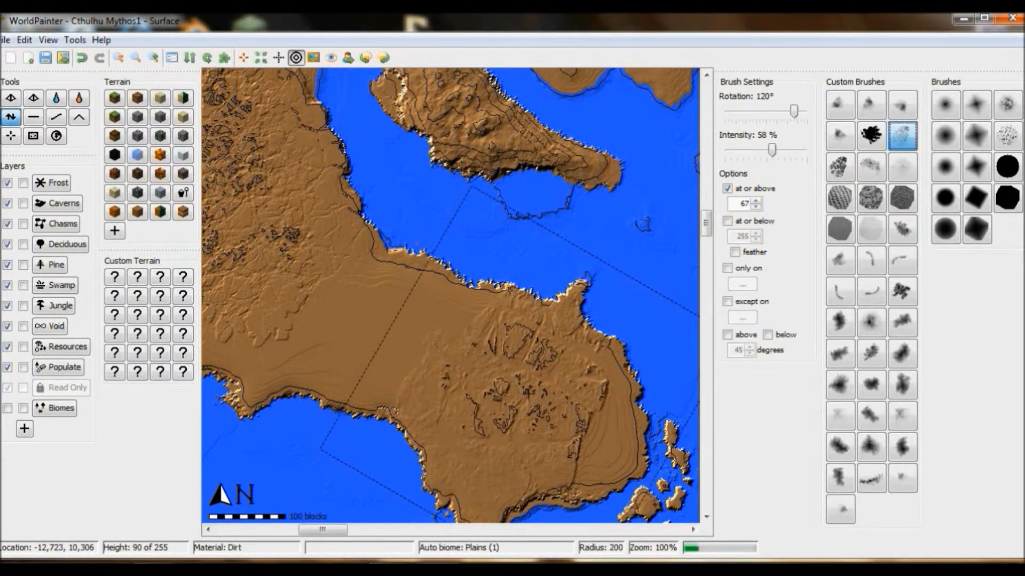
# Step: Extend the cracked2.png texture west along the peninsula with varied rotations and radii between about 180 and 154, and view it in 3D
pyautogui.keyDown('alt'); pyautogui.scroll(-7, 375, 307); pyautogui.keyUp('alt')
pyautogui.moveTo(375, 305); pyautogui.dragTo(377, 320, button='middle')
pyautogui.keyDown('alt'); pyautogui.scroll(-5, 376, 317); pyautogui.keyUp('alt')
pyautogui.keyDown('alt'); pyautogui.scroll(1, 377, 320); pyautogui.keyUp('alt')
pyautogui.scroll(-5, 373, 320)
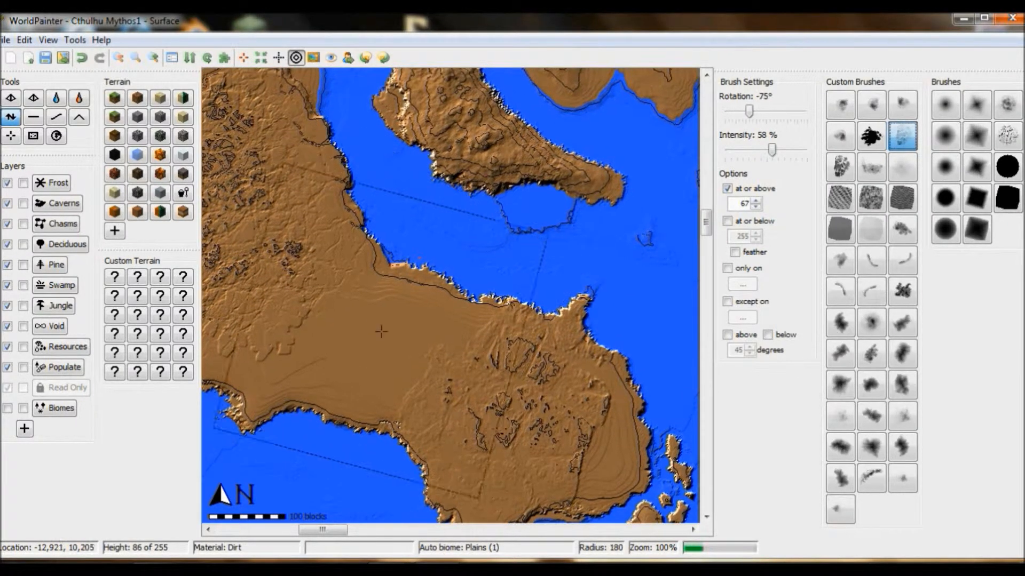
pyautogui.moveTo(377, 337); pyautogui.dragTo(390, 339)
pyautogui.click(48, 40)
pyautogui.click(91, 212)
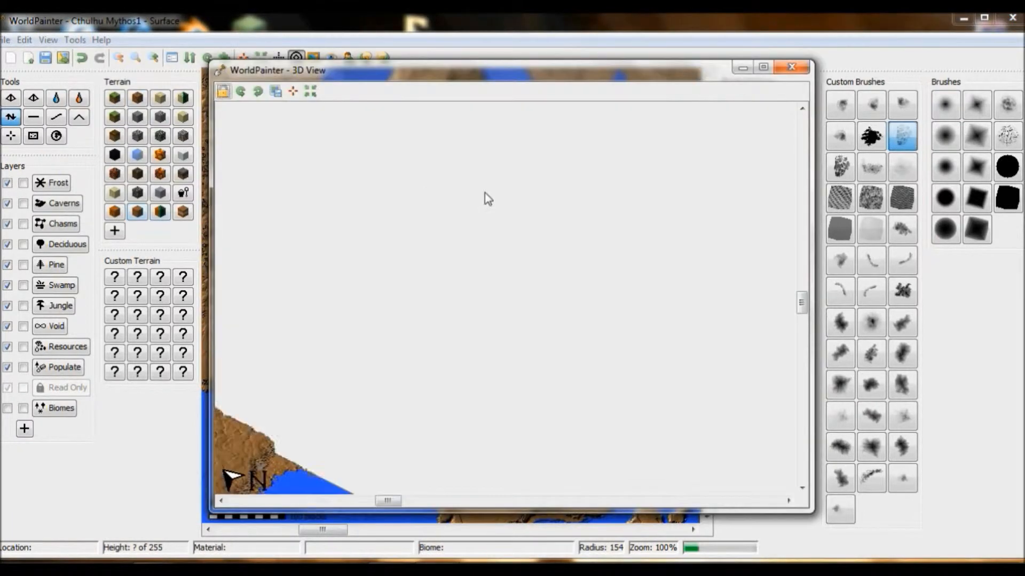
pyautogui.moveTo(384, 506); pyautogui.dragTo(391, 506)
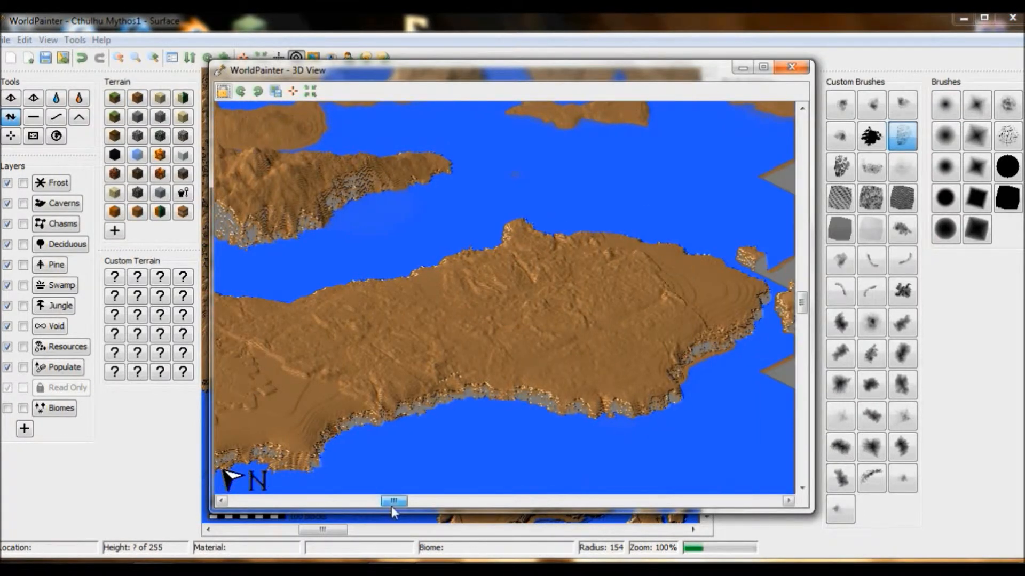
# Step: Roughen the peninsula's eastern end with the cracked2.png brush at rotation 120° and radius 36, checking it in 3D
pyautogui.click(792, 67)
pyautogui.scroll(1, 549, 347)
pyautogui.moveTo(749, 111)
pyautogui.mouseDown()
pyautogui.moveTo(724, 111)
pyautogui.moveTo(794, 111)
pyautogui.mouseUp()
pyautogui.moveTo(647, 460); pyautogui.dragTo(644, 275, button='middle')
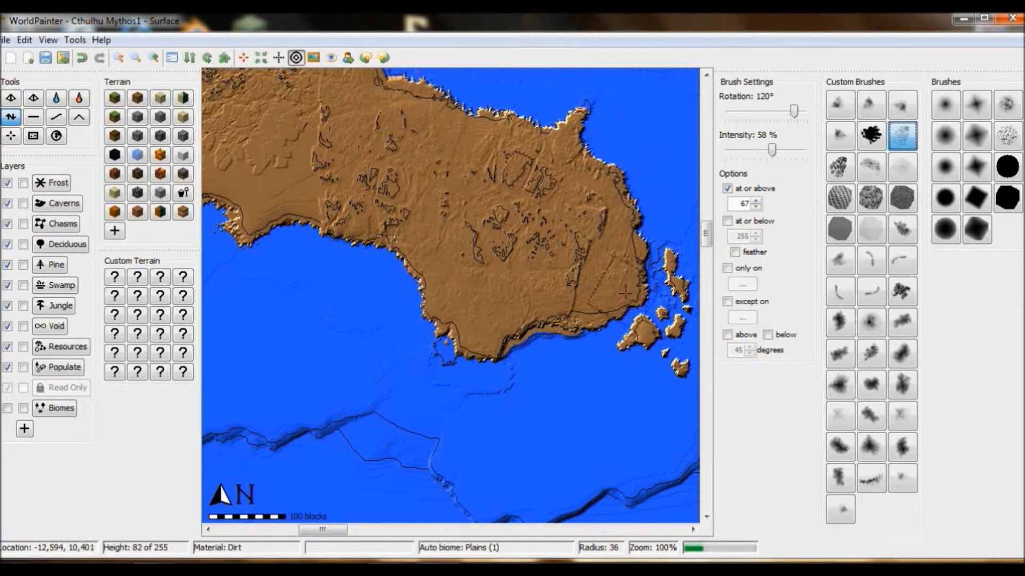
pyautogui.click(48, 39)
pyautogui.click(91, 212)
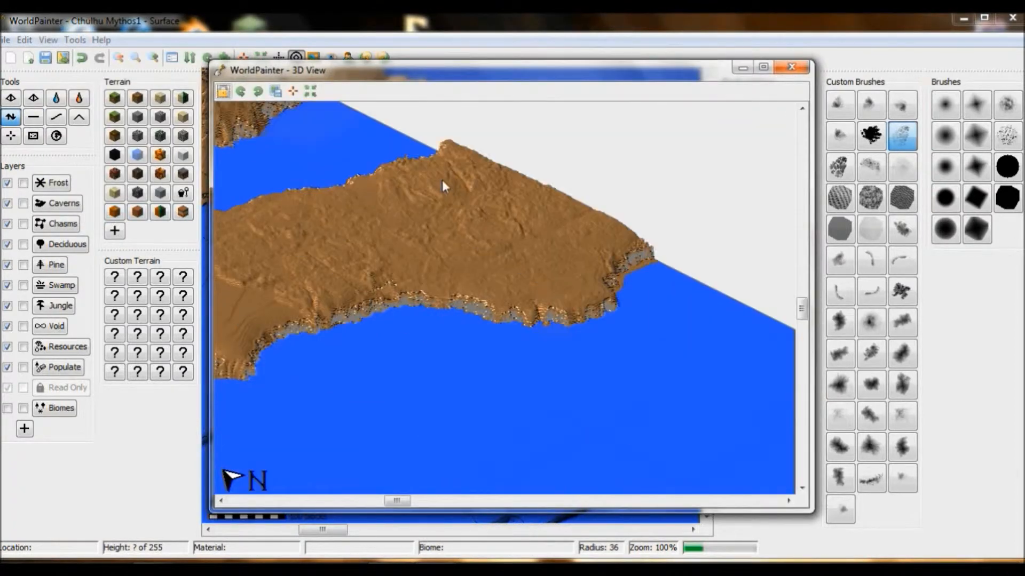
pyautogui.click(791, 67)
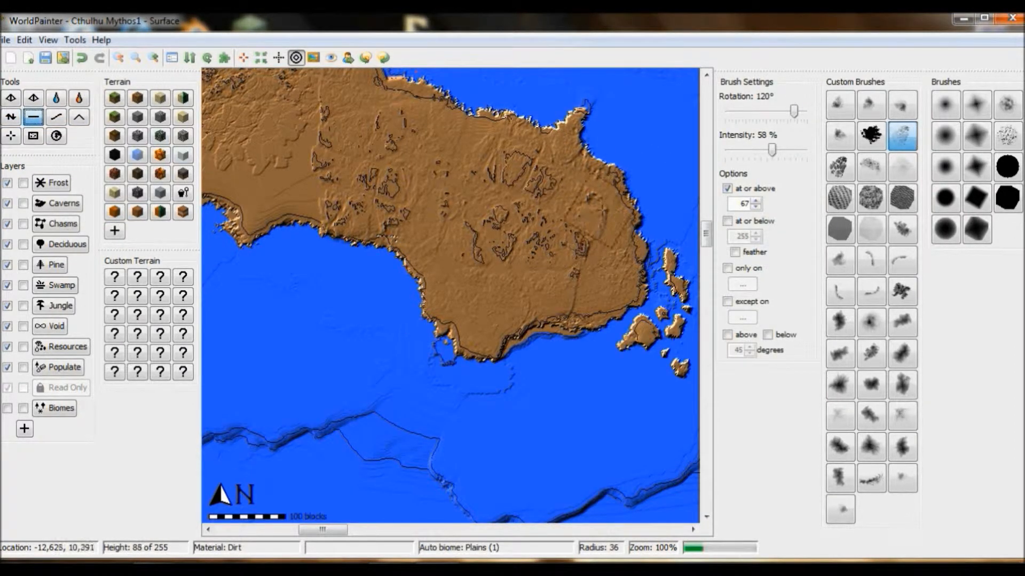
# Step: Flatten rough patches on the peninsula's western part with the cracked2.png and speckled brushes, and return to the Height tool
pyautogui.keyDown('alt'); pyautogui.scroll(-4, 283, 182); pyautogui.keyUp('alt')
pyautogui.moveTo(281, 183); pyautogui.dragTo(276, 187, button='middle')
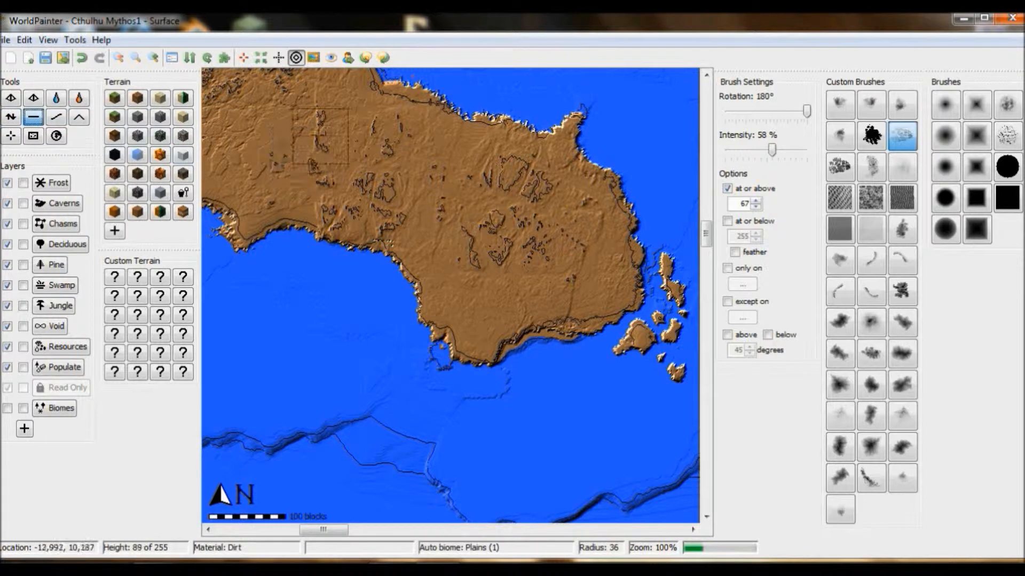
pyautogui.click(1008, 140)
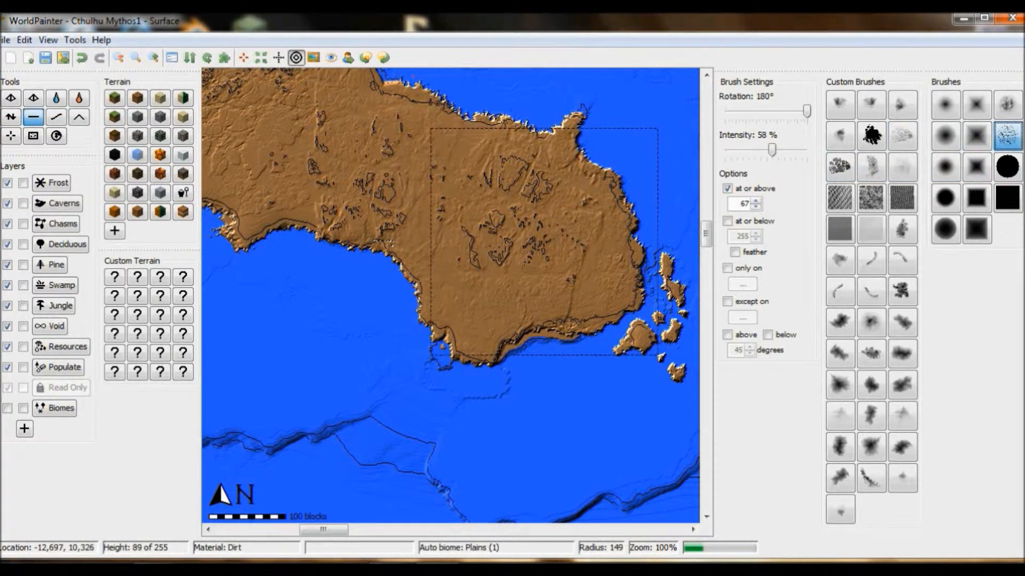
pyautogui.click(12, 117)
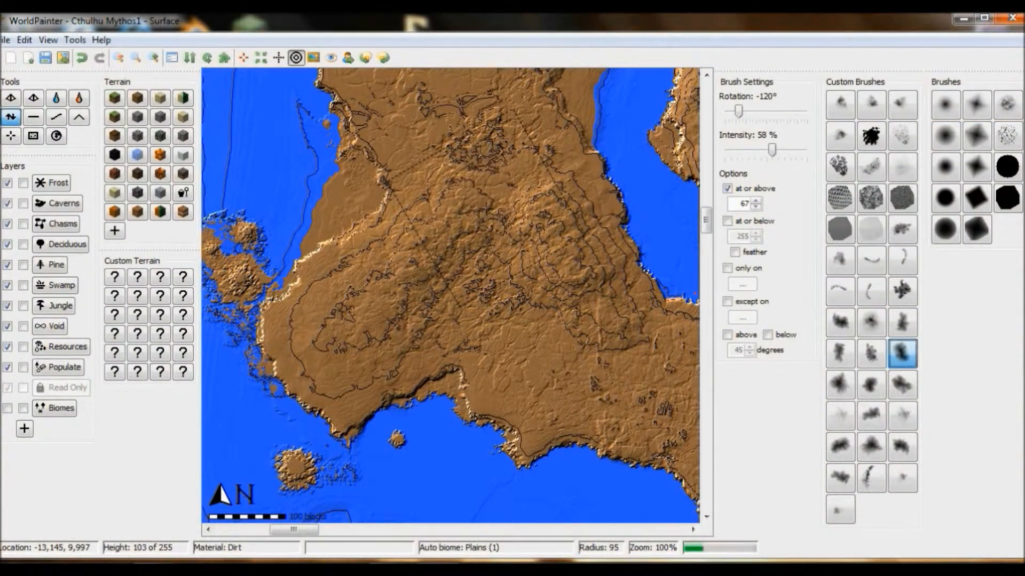
# Step: Raise broad hills across the southwestern mainland with the dark blotchy brush at 58% intensity and radii around 55 to 59
pyautogui.moveTo(486, 194); pyautogui.dragTo(488, 159)
pyautogui.moveTo(440, 280)
pyautogui.mouseDown()
pyautogui.moveTo(500, 277)
pyautogui.moveTo(523, 335)
pyautogui.moveTo(470, 240)
pyautogui.moveTo(399, 305)
pyautogui.mouseUp()
pyautogui.moveTo(386, 290); pyautogui.dragTo(389, 295, button='middle')
pyautogui.keyDown('alt'); pyautogui.scroll(-6, 388, 295); pyautogui.keyUp('alt')
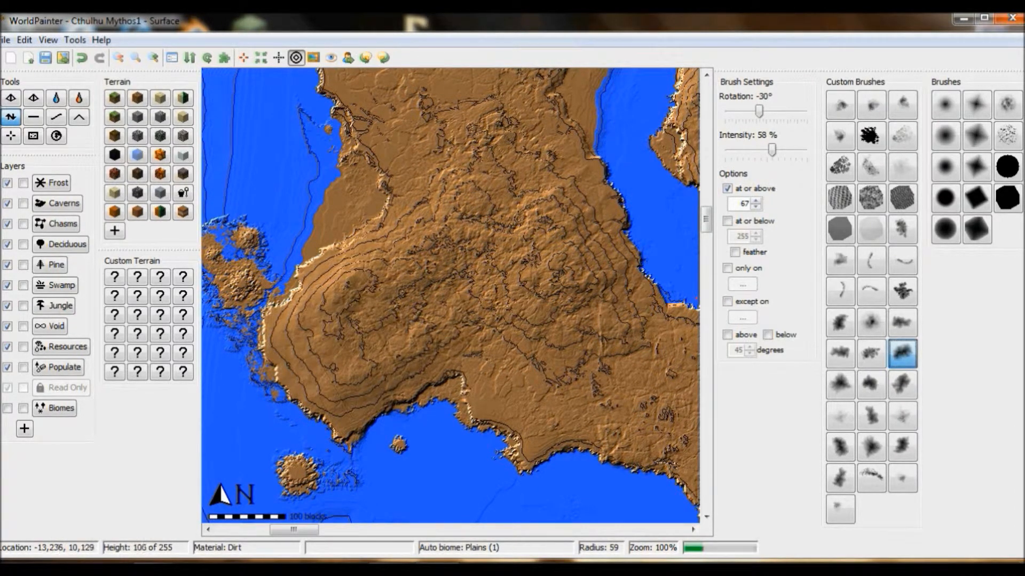
pyautogui.scroll(1, 388, 338)
pyautogui.keyDown('alt'); pyautogui.scroll(5, 389, 338); pyautogui.keyUp('alt')
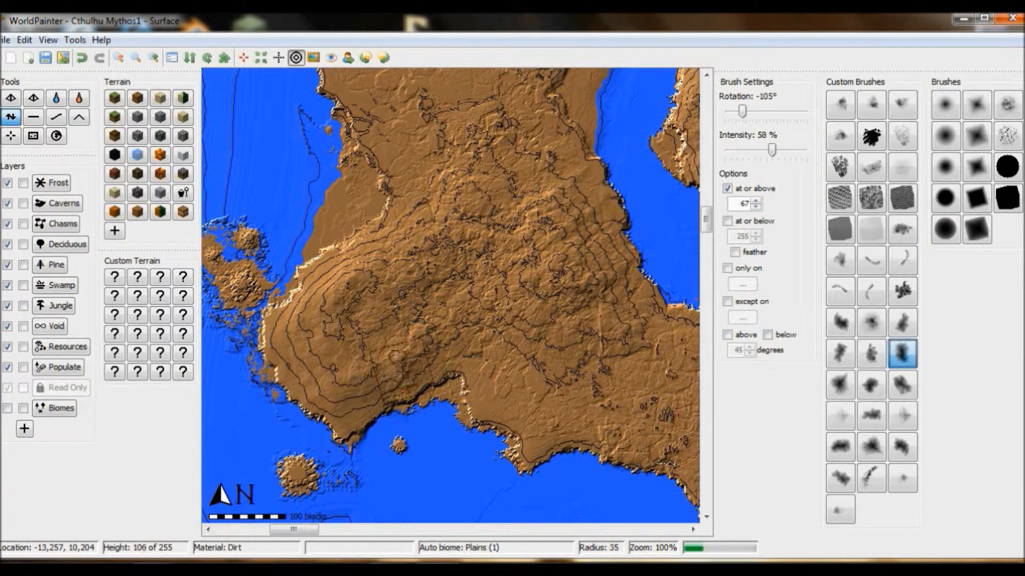
# Step: Raise small peaks along the mainland's southwest tip with the dark blotchy brush at radius 45, varying its rotation
pyautogui.keyDown('alt'); pyautogui.scroll(-2, 388, 380); pyautogui.keyUp('alt')
pyautogui.scroll(-3, 387, 380)
pyautogui.moveTo(387, 375); pyautogui.dragTo(335, 381, button='middle')
pyautogui.keyDown('alt'); pyautogui.scroll(-3, 335, 380); pyautogui.keyUp('alt')
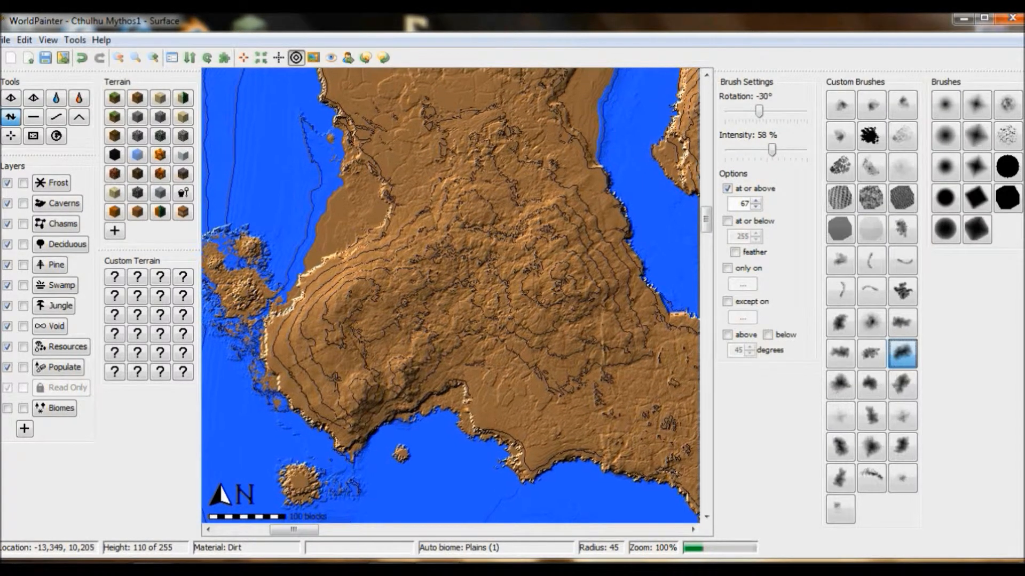
pyautogui.click(306, 342)
pyautogui.moveTo(291, 337); pyautogui.dragTo(293, 340, button='middle')
# Step: Raise a high peak in the middle of the southwestern headland with the rotated blotchy brush, checking it in 3D
pyautogui.keyDown('alt'); pyautogui.scroll(-3, 292, 339); pyautogui.keyUp('alt')
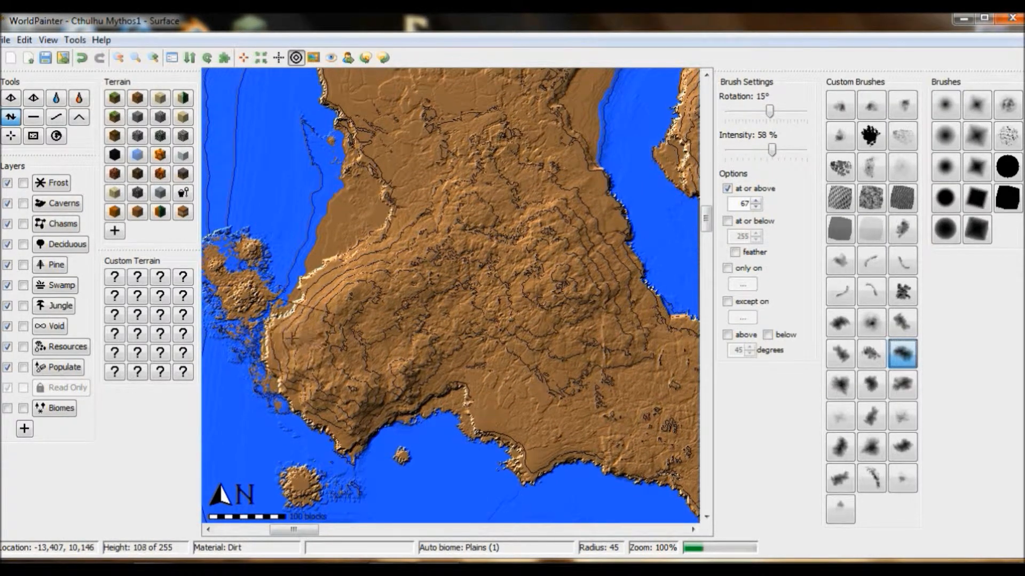
pyautogui.keyDown('alt'); pyautogui.scroll(-2, 329, 300); pyautogui.keyUp('alt')
pyautogui.moveTo(328, 296); pyautogui.dragTo(331, 303, button='middle')
pyautogui.keyDown('alt'); pyautogui.scroll(6, 331, 303); pyautogui.keyUp('alt')
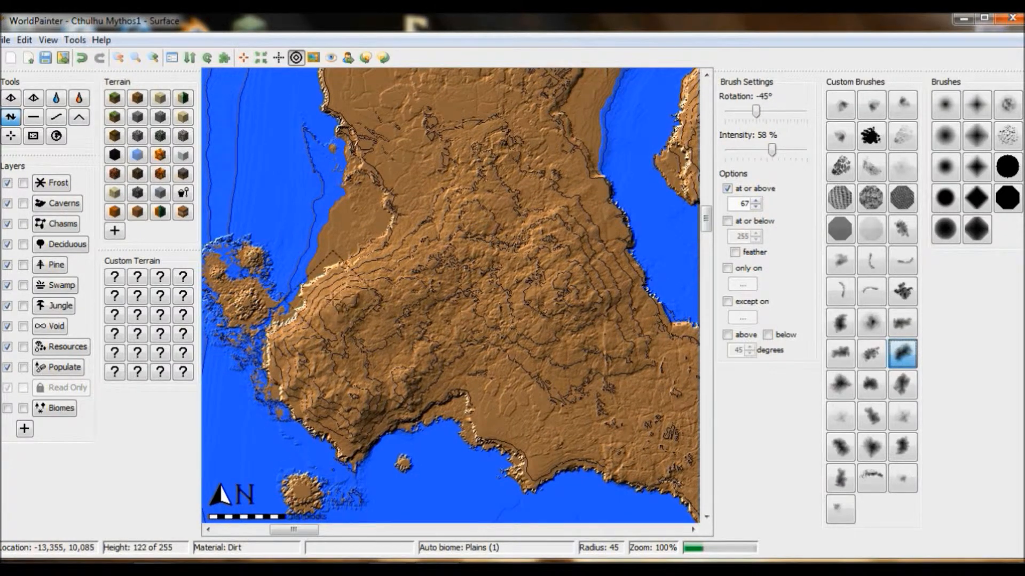
pyautogui.scroll(3, 371, 332)
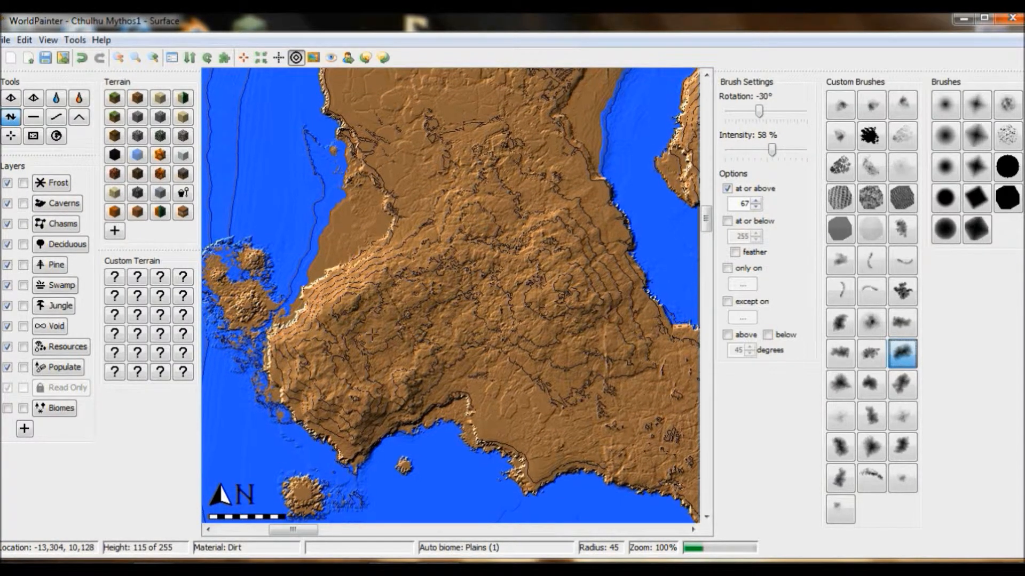
pyautogui.moveTo(359, 348); pyautogui.dragTo(395, 319)
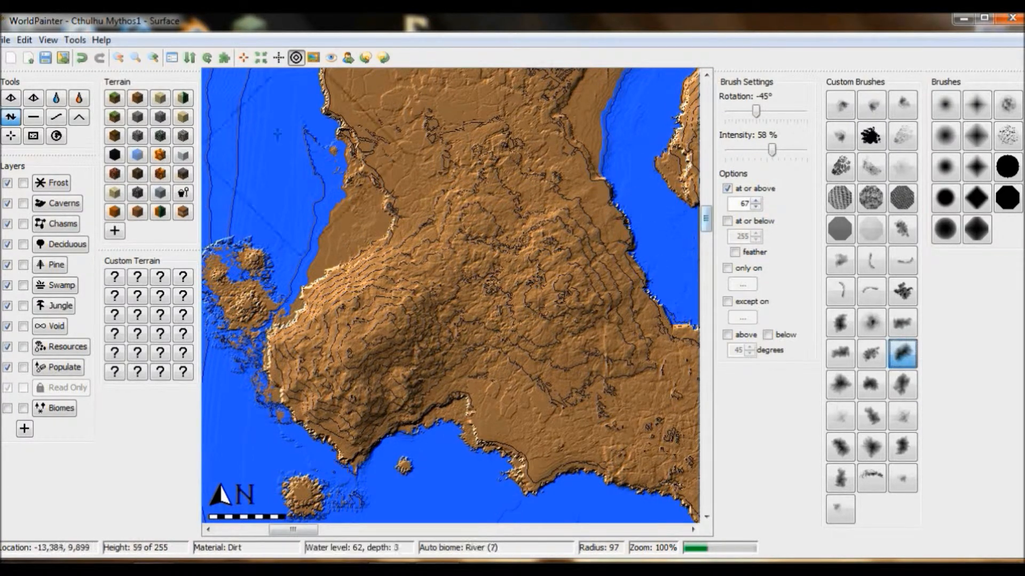
pyautogui.click(48, 39)
pyautogui.click(80, 210)
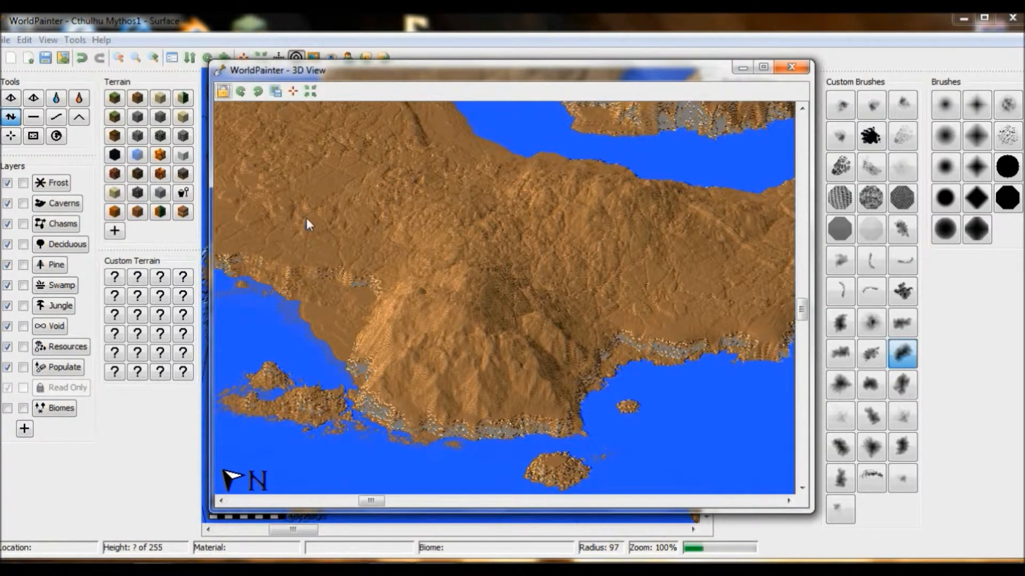
pyautogui.moveTo(374, 500); pyautogui.dragTo(374, 502)
pyautogui.click(791, 68)
# Step: Raise the hills east of the southwestern peak with the dark blotchy brush at 58% intensity and radius 97, varying its rotation
pyautogui.moveTo(547, 299); pyautogui.dragTo(554, 325)
pyautogui.keyDown('alt'); pyautogui.scroll(-1, 554, 325); pyautogui.keyUp('alt')
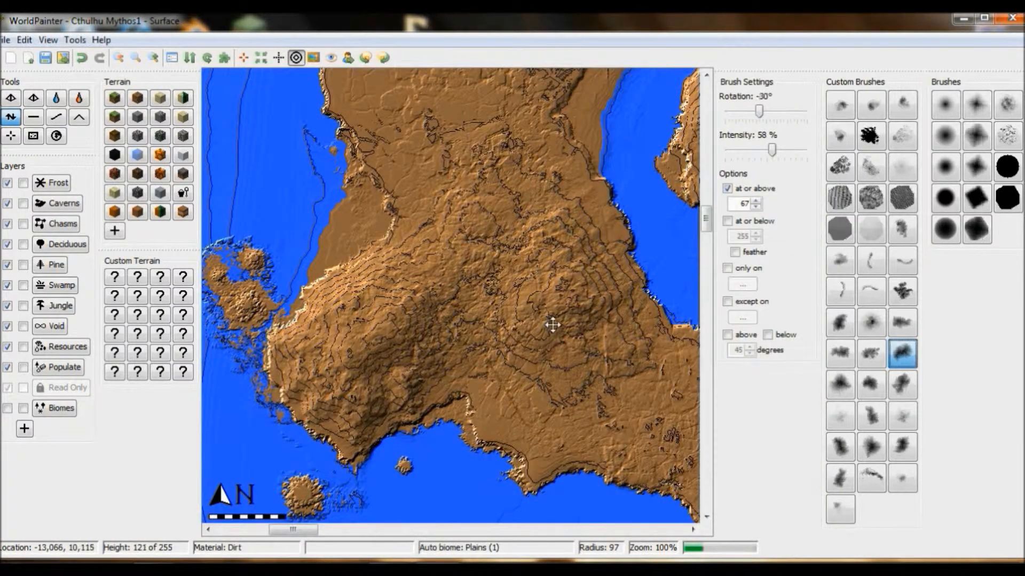
pyautogui.moveTo(554, 325); pyautogui.dragTo(551, 325, button='middle')
pyautogui.keyDown('alt'); pyautogui.scroll(-5, 581, 336); pyautogui.keyUp('alt')
pyautogui.click(597, 341)
pyautogui.click(596, 342)
pyautogui.keyDown('alt'); pyautogui.scroll(-4, 533, 278); pyautogui.keyUp('alt')
# Step: Raise a chain of high ground north of the southwestern peak with the dark blotchy brush, changing its rotation between strokes
pyautogui.moveTo(501, 215)
pyautogui.mouseDown()
pyautogui.moveTo(476, 271)
pyautogui.moveTo(504, 227)
pyautogui.mouseUp()
pyautogui.moveTo(496, 118); pyautogui.dragTo(497, 230, button='middle')
pyautogui.keyDown('alt'); pyautogui.scroll(4, 447, 251); pyautogui.keyUp('alt')
pyautogui.scroll(1, 448, 251)
pyautogui.keyDown('alt'); pyautogui.scroll(-4, 448, 251); pyautogui.keyUp('alt')
pyautogui.scroll(-1, 448, 251)
pyautogui.moveTo(496, 181)
pyautogui.mouseDown()
pyautogui.moveTo(484, 217)
pyautogui.moveTo(460, 230)
pyautogui.mouseUp()
# Step: Undo the last brush stroke and build up the ground between the southwestern peak and eastern hills with varied brush rotations
pyautogui.keyDown('alt'); pyautogui.scroll(-2, 463, 163); pyautogui.keyUp('alt')
pyautogui.moveTo(443, 233); pyautogui.dragTo(445, 246, button='middle')
pyautogui.keyDown('alt'); pyautogui.scroll(7, 445, 246); pyautogui.keyUp('alt')
pyautogui.scroll(1, 445, 246)
pyautogui.scroll(6, 445, 246)
pyautogui.keyDown('alt'); pyautogui.scroll(1, 445, 246); pyautogui.keyUp('alt')
pyautogui.moveTo(443, 248); pyautogui.dragTo(446, 293)
pyautogui.click(83, 60)
pyautogui.keyDown('alt'); pyautogui.scroll(2, 446, 281); pyautogui.keyUp('alt')
pyautogui.click(446, 281)
pyautogui.click(447, 281)
pyautogui.keyDown('alt'); pyautogui.scroll(-3, 408, 240); pyautogui.keyUp('alt')
pyautogui.scroll(-3, 407, 241)
pyautogui.moveTo(408, 240); pyautogui.dragTo(447, 281)
pyautogui.keyDown('alt'); pyautogui.scroll(3, 427, 296); pyautogui.keyUp('alt')
pyautogui.scroll(1, 425, 299)
pyautogui.click(426, 298)
pyautogui.keyDown('alt'); pyautogui.scroll(-3, 443, 352); pyautogui.keyUp('alt')
pyautogui.click(437, 357)
pyautogui.keyDown('alt'); pyautogui.scroll(2, 443, 352); pyautogui.keyUp('alt')
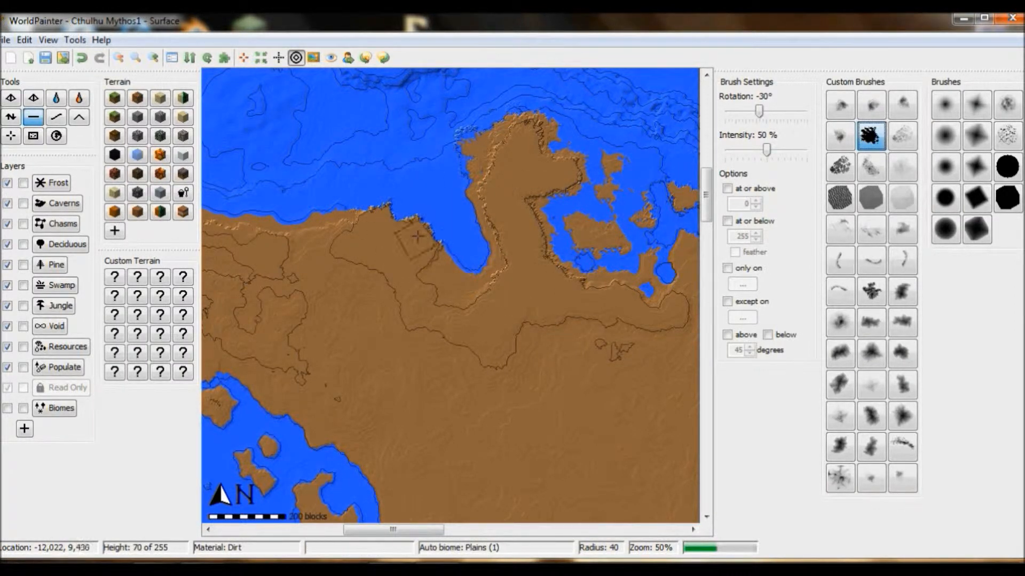
# Step: Open the 3D view, rotate it and examine the shoreline around the northern inlet and the coast beyond it
pyautogui.click(48, 40)
pyautogui.click(128, 214)
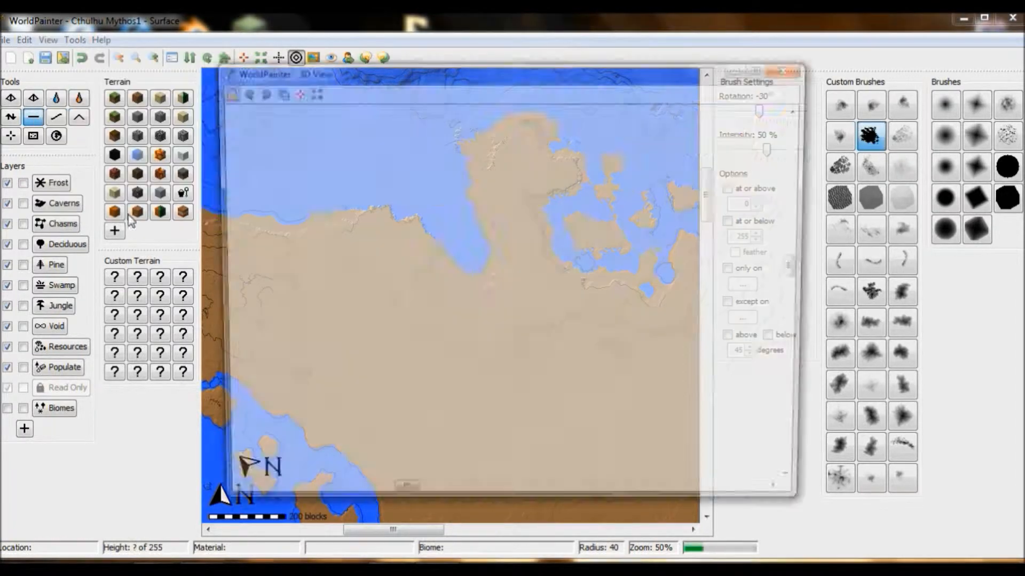
pyautogui.moveTo(359, 190); pyautogui.dragTo(569, 321)
pyautogui.click(239, 92)
pyautogui.moveTo(636, 270); pyautogui.dragTo(508, 261)
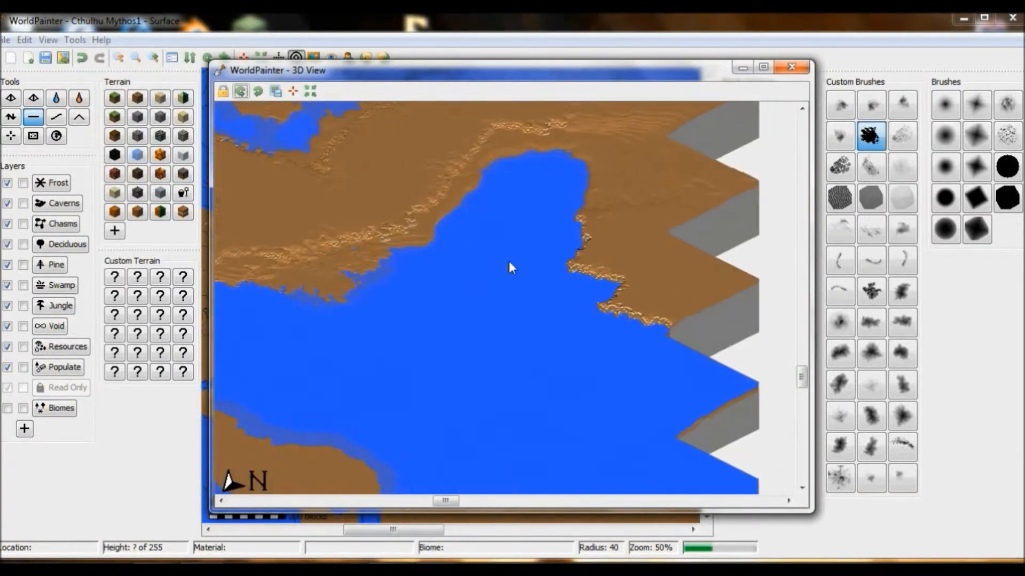
pyautogui.moveTo(578, 309); pyautogui.dragTo(399, 248)
pyautogui.moveTo(472, 295); pyautogui.dragTo(303, 215)
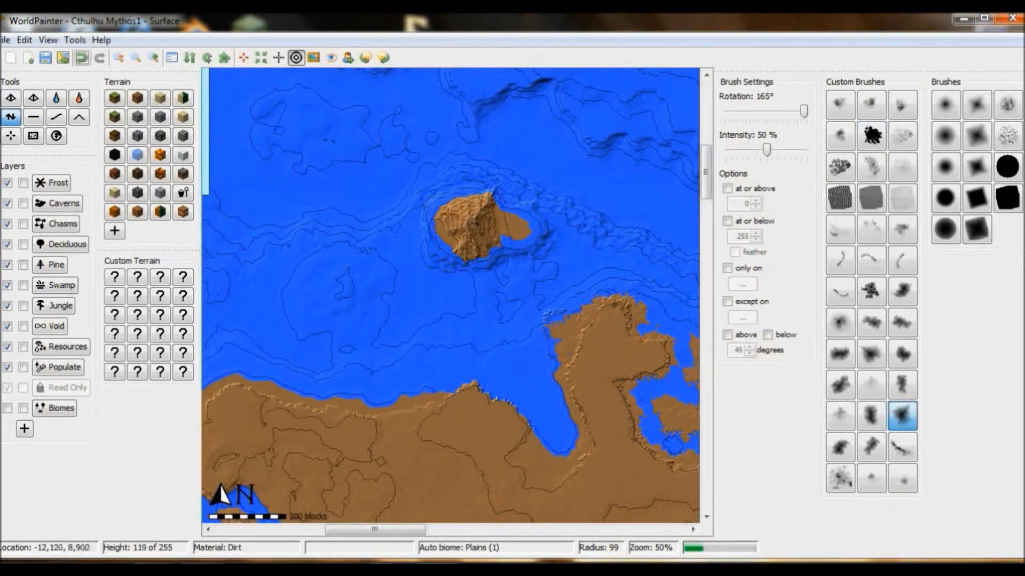
pyautogui.moveTo(480, 218); pyautogui.dragTo(482, 213)
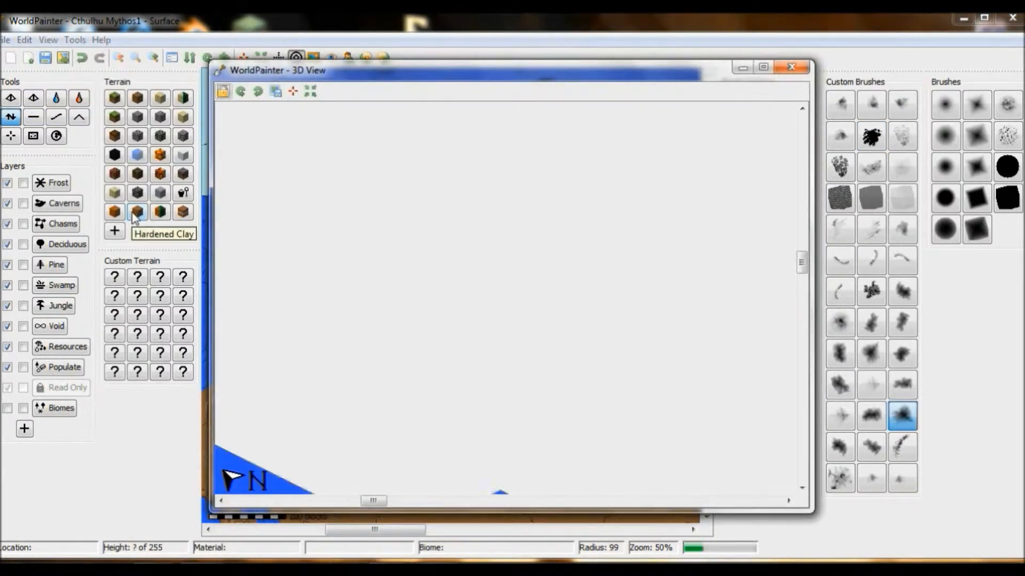
# Step: Flatten the ground toward the northern end of the peninsula and check the coast in the 3D view
pyautogui.click(795, 67)
pyautogui.click(33, 117)
pyautogui.moveTo(461, 277)
pyautogui.mouseDown()
pyautogui.moveTo(469, 256)
pyautogui.moveTo(435, 234)
pyautogui.moveTo(469, 197)
pyautogui.mouseUp()
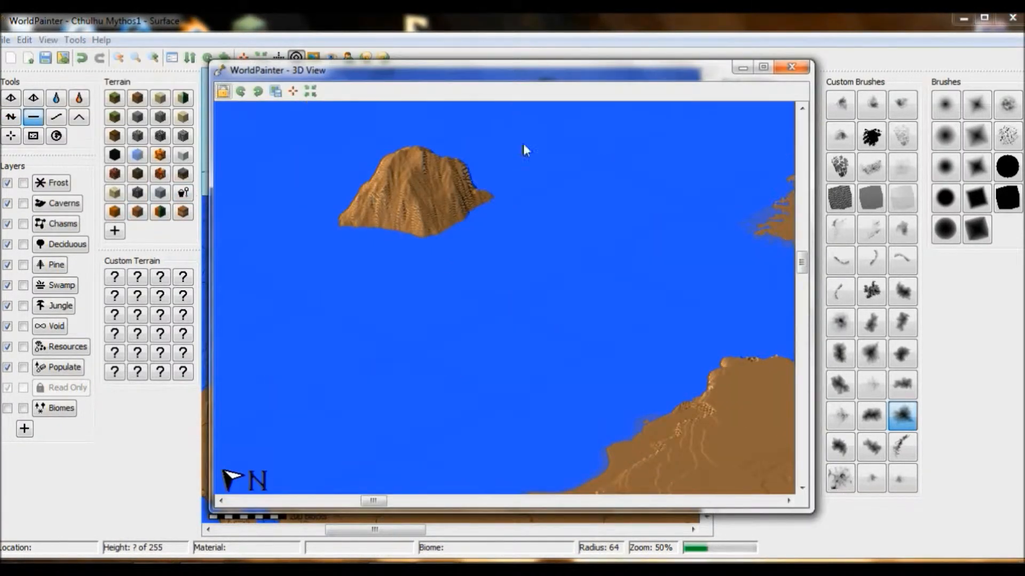
pyautogui.click(792, 67)
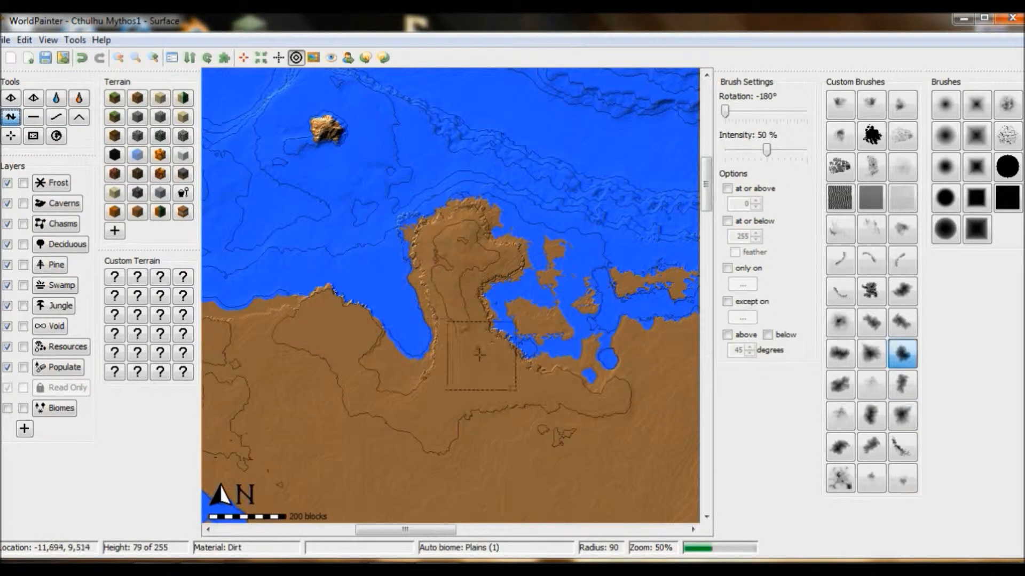
# Step: Raise a ridge along the northern peninsula and its base with dark blotchy brushes at 50% intensity, varying radius and rotation
pyautogui.click(48, 40)
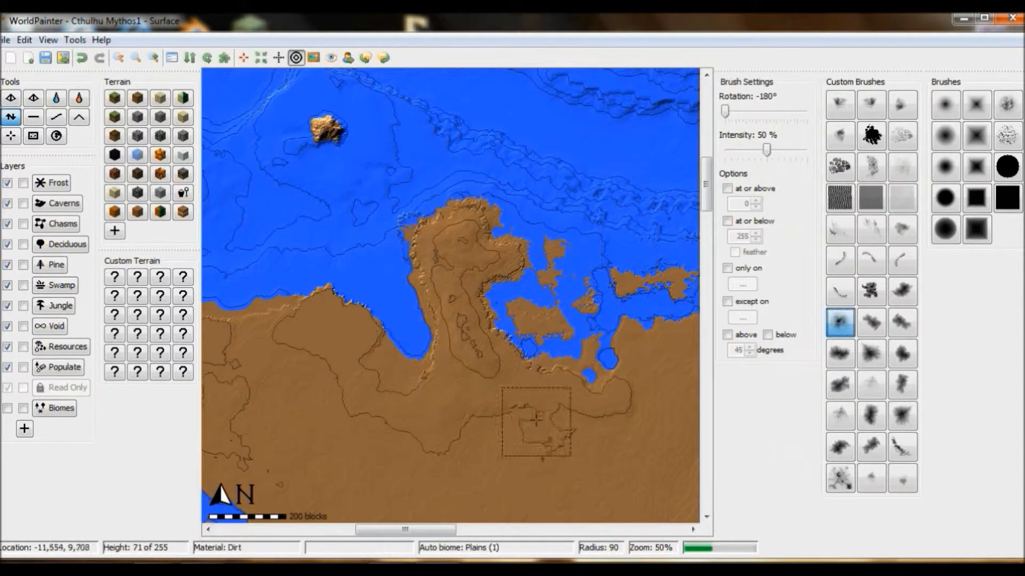
pyautogui.click(902, 354)
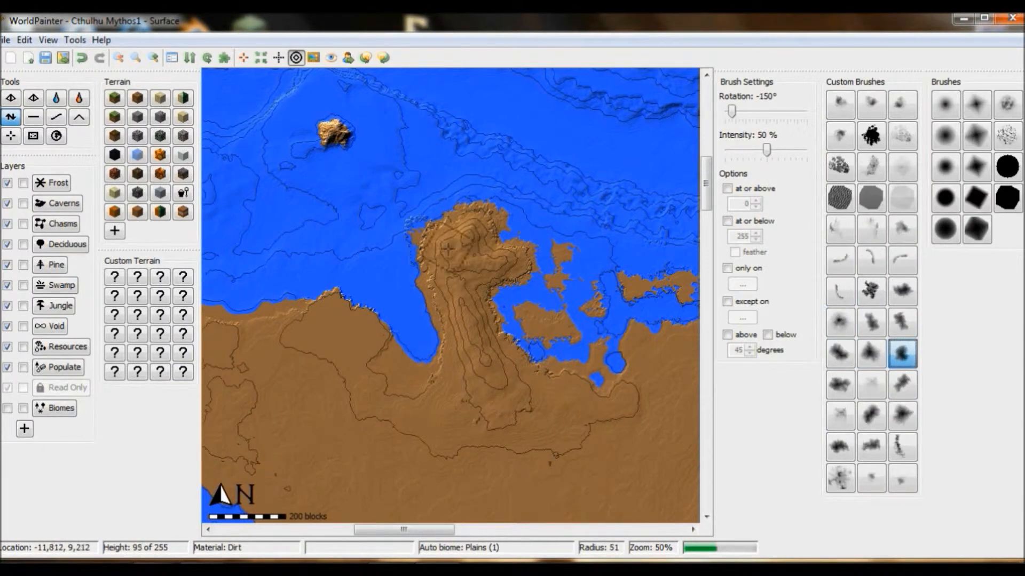
pyautogui.click(48, 40)
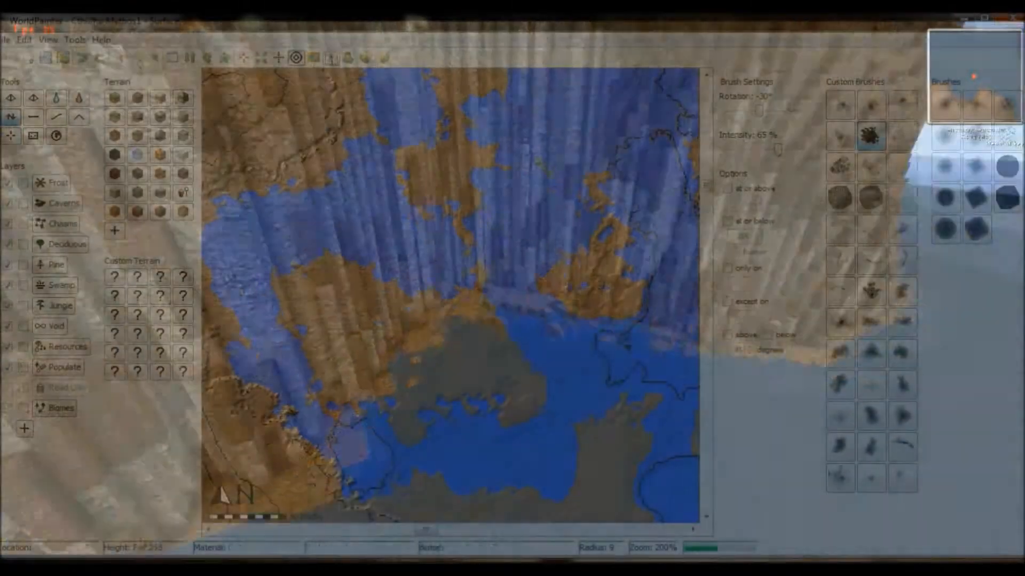
# Step: Flatten the large island east of the peninsula into a ragged lowland with the ink-splat brush at 65% intensity, varying rotation and radius
pyautogui.scroll(2, 326, 284)
pyautogui.keyDown('alt'); pyautogui.scroll(-6, 325, 284); pyautogui.keyUp('alt')
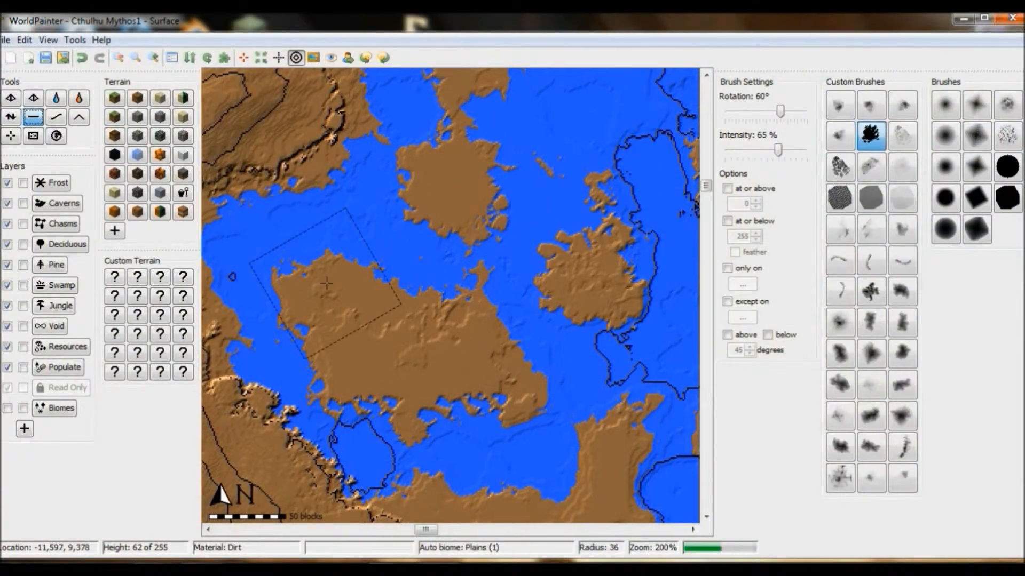
pyautogui.click(326, 283)
pyautogui.scroll(1, 488, 325)
pyautogui.keyDown('alt'); pyautogui.scroll(-7, 488, 325); pyautogui.keyUp('alt')
pyautogui.moveTo(487, 325); pyautogui.dragTo(489, 335, button='middle')
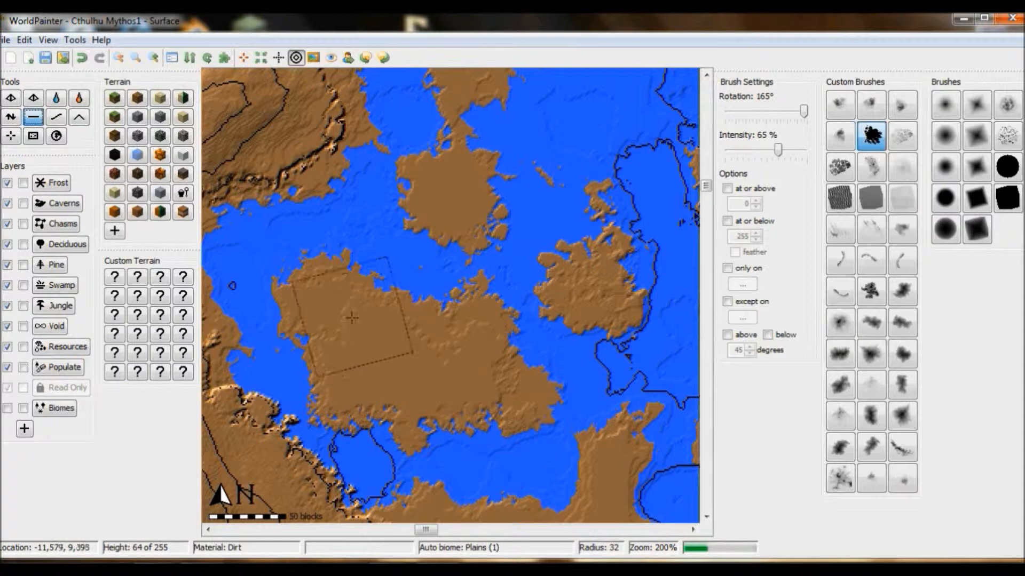
pyautogui.keyDown('alt'); pyautogui.scroll(-3, 361, 339); pyautogui.keyUp('alt')
pyautogui.moveTo(406, 347); pyautogui.dragTo(412, 369, button='middle')
# Step: Raise rugged high ground on the large island and the smaller island north of it with the Height tool and ink-splat brush
pyautogui.click(11, 117)
pyautogui.scroll(1, 465, 220)
pyautogui.click(464, 220)
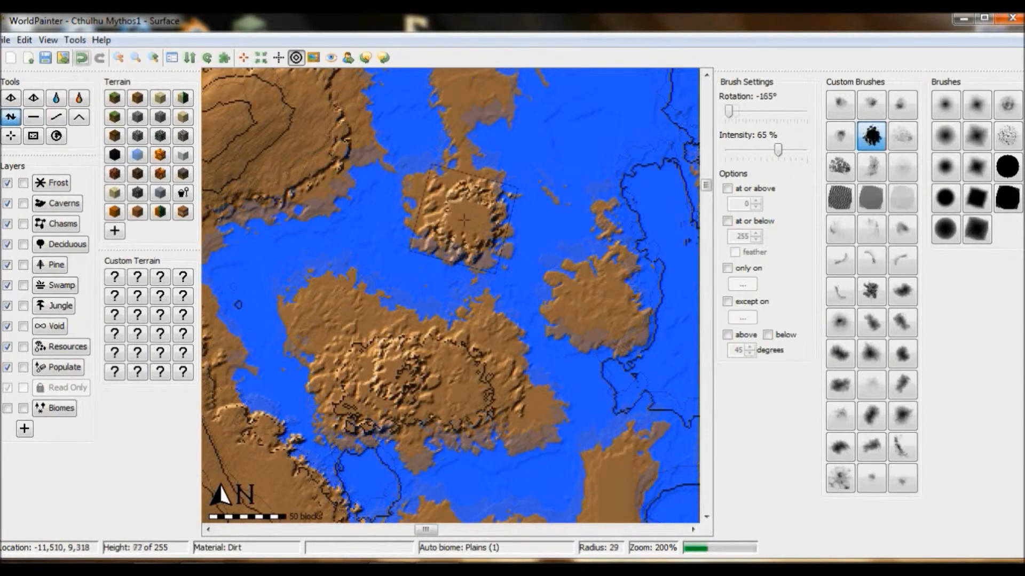
pyautogui.keyDown('alt'); pyautogui.scroll(-1, 465, 222); pyautogui.keyUp('alt')
pyautogui.keyDown('alt'); pyautogui.scroll(-4, 471, 223); pyautogui.keyUp('alt')
pyautogui.click(471, 224)
# Step: Build up the smaller northern island's summit with ever smaller ink-splat strokes down to radius 14 and check it in 3D
pyautogui.scroll(2, 472, 220)
pyautogui.click(472, 220)
pyautogui.keyDown('alt'); pyautogui.scroll(8, 471, 219); pyautogui.keyUp('alt')
pyautogui.moveTo(471, 220); pyautogui.dragTo(484, 225, button='middle')
pyautogui.scroll(4, 485, 228)
pyautogui.click(485, 228)
pyautogui.click(487, 228)
pyautogui.click(51, 40)
pyautogui.click(80, 267)
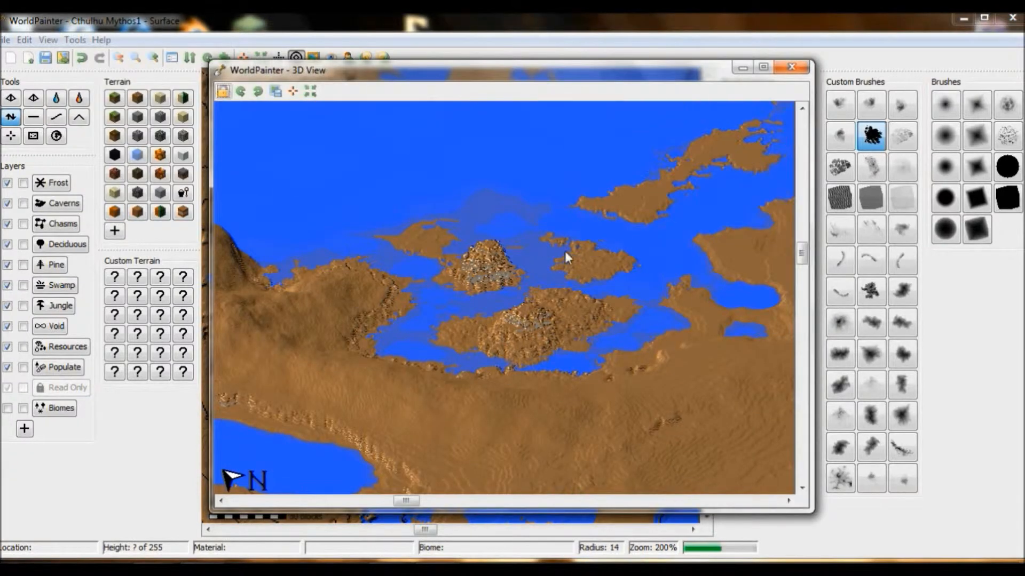
pyautogui.click(791, 67)
# Step: Smooth the smaller northern island's summit with the ink-splat brush at radius 9 and check it in the 3D view
pyautogui.click(56, 116)
pyautogui.scroll(3, 489, 222)
pyautogui.moveTo(491, 220); pyautogui.dragTo(473, 225)
pyautogui.click(49, 40)
pyautogui.click(131, 193)
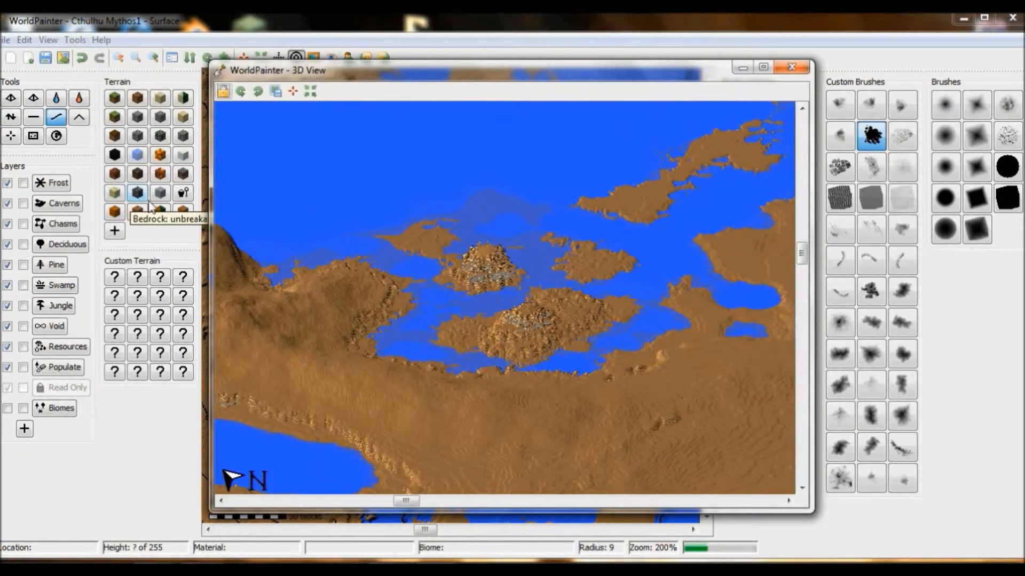
pyautogui.click(795, 68)
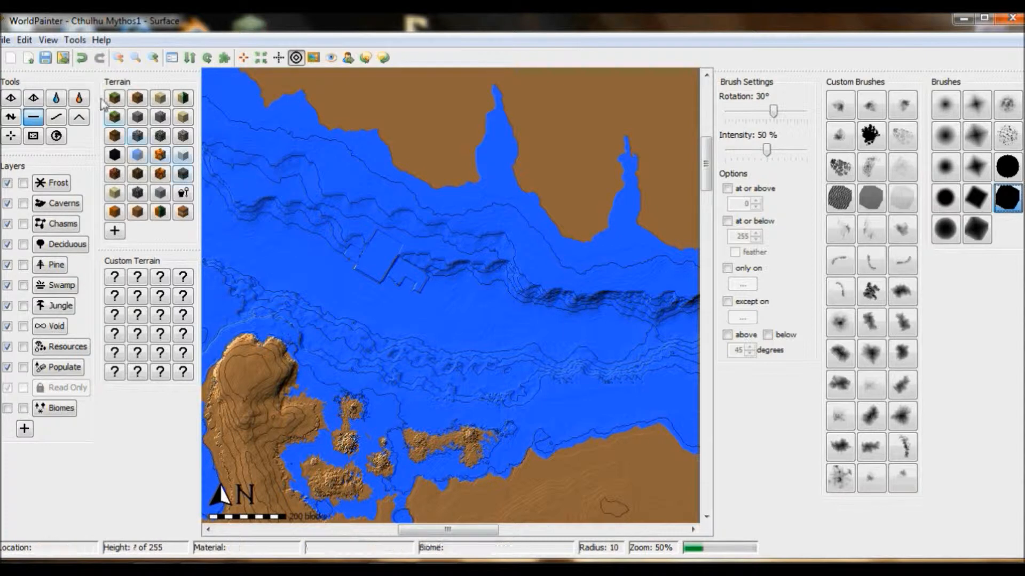
# Step: Roughen the rectangular seabed structure north of the islands with the Height tool and speckled brush at 50% intensity, varying rotation
pyautogui.click(157, 60)
pyautogui.moveTo(455, 529); pyautogui.dragTo(446, 530)
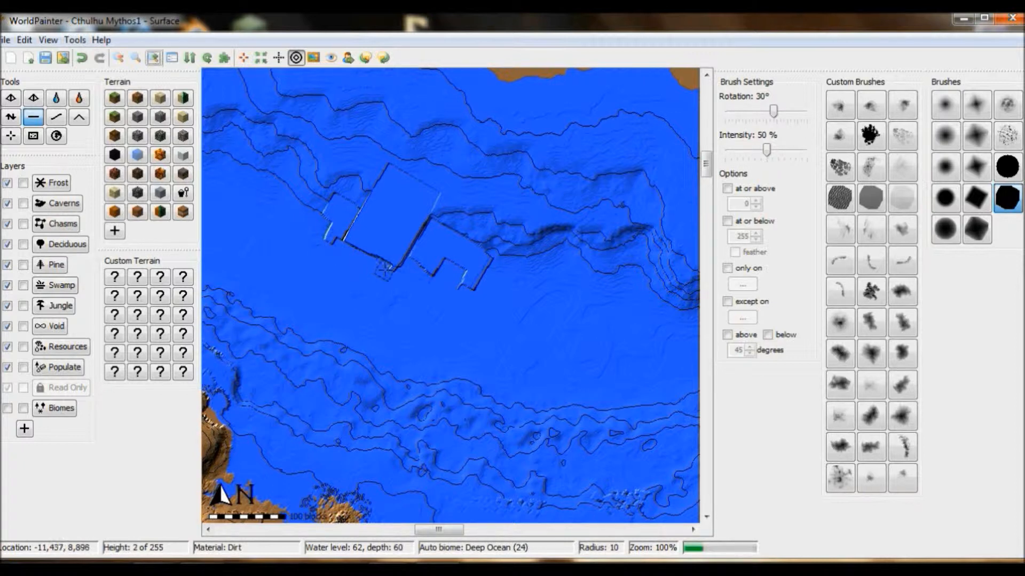
pyautogui.click(10, 117)
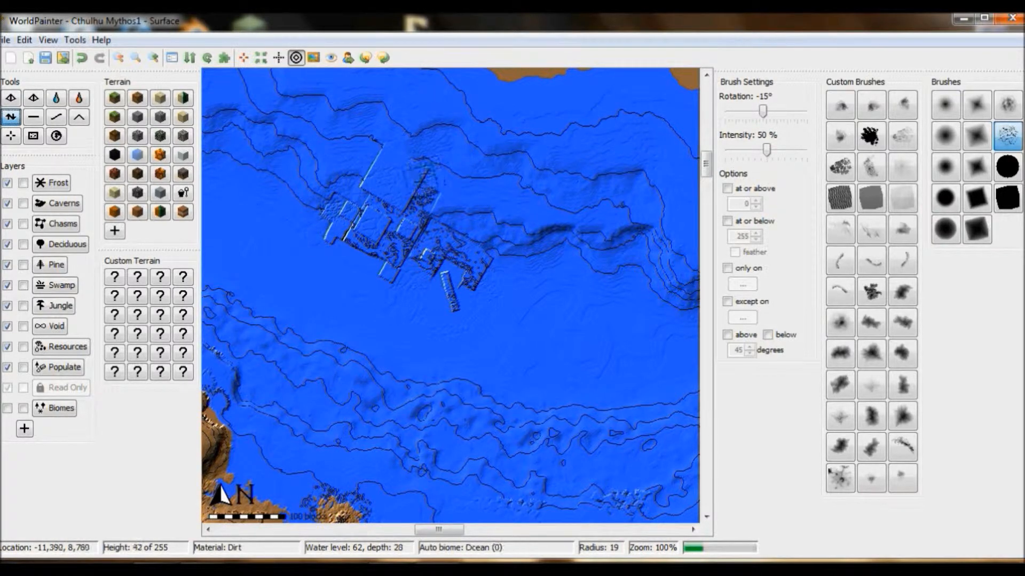
# Step: Open the 3D view and examine the sea and coast around the submerged structure
pyautogui.click(48, 39)
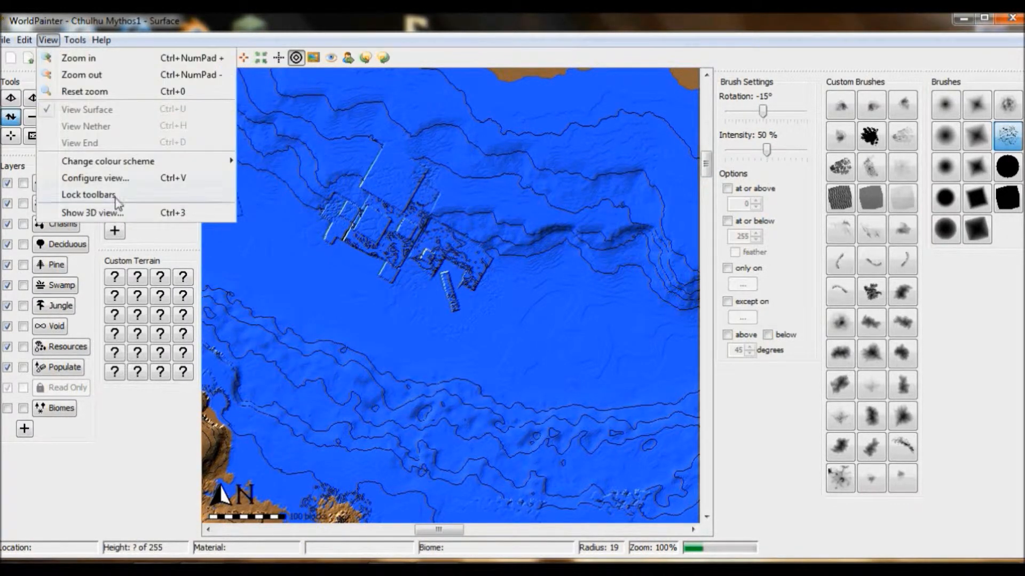
pyautogui.click(80, 216)
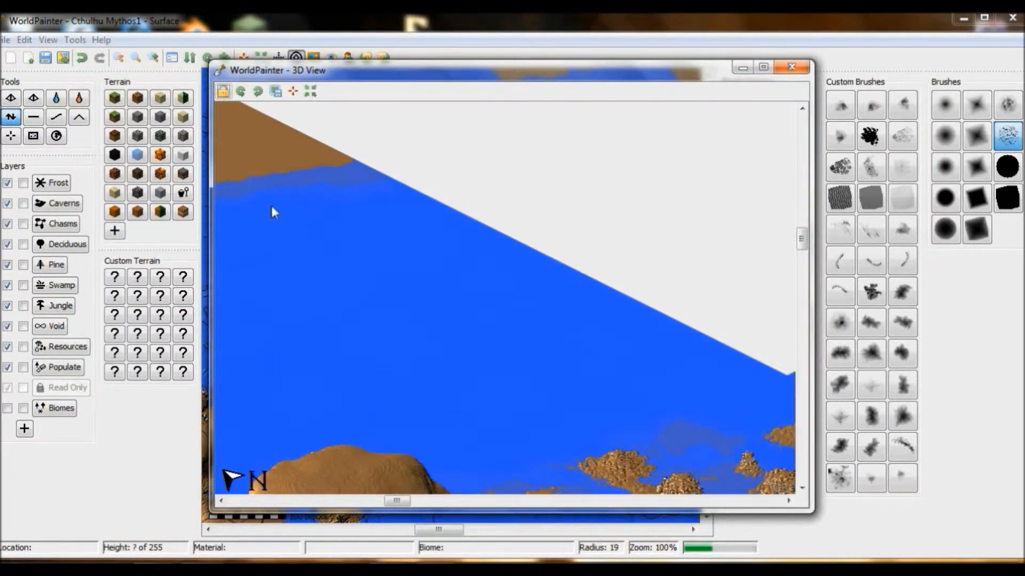
pyautogui.moveTo(398, 233); pyautogui.dragTo(626, 172)
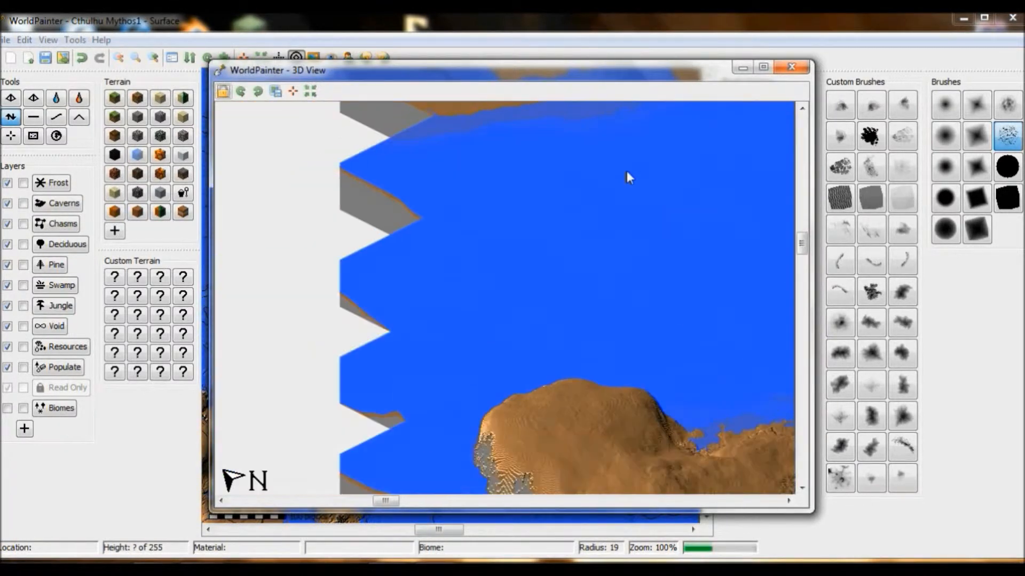
pyautogui.moveTo(540, 223); pyautogui.dragTo(625, 227)
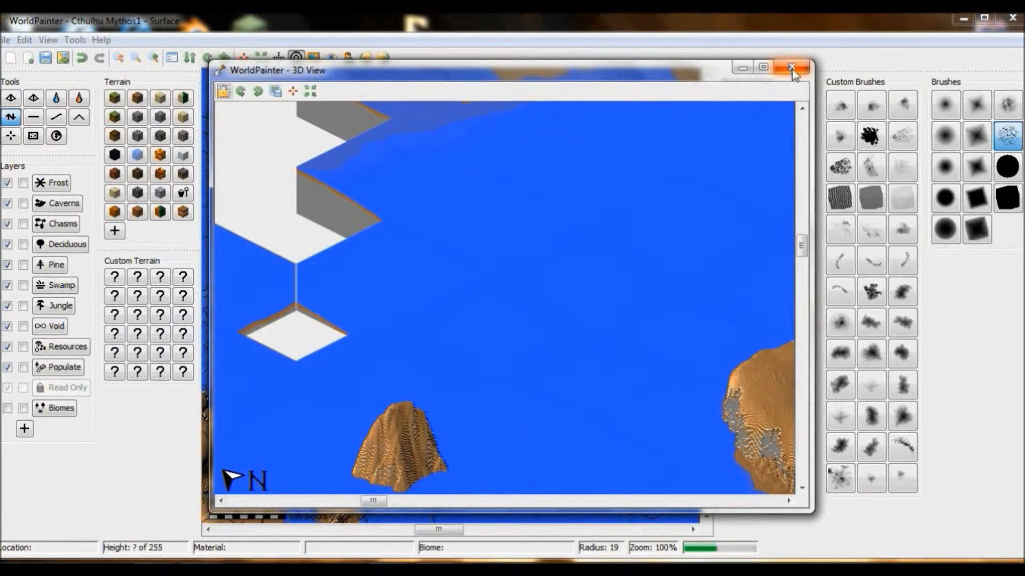
pyautogui.click(791, 67)
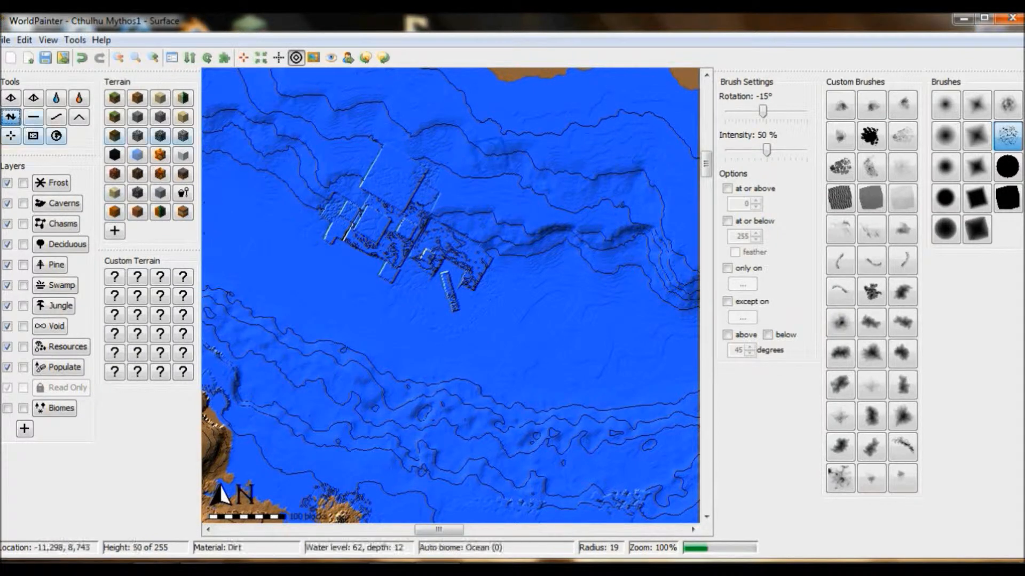
# Step: Raise a stepped square pyramid on the seabed northwest of the peninsula with the solid square brush at 30° rotation and shrinking radius
pyautogui.click(1011, 198)
pyautogui.keyDown('alt'); pyautogui.scroll(-3, 388, 173); pyautogui.keyUp('alt')
pyautogui.keyDown('alt'); pyautogui.scroll(1, 390, 173); pyautogui.keyUp('alt')
pyautogui.keyDown('alt'); pyautogui.scroll(-1, 393, 166); pyautogui.keyUp('alt')
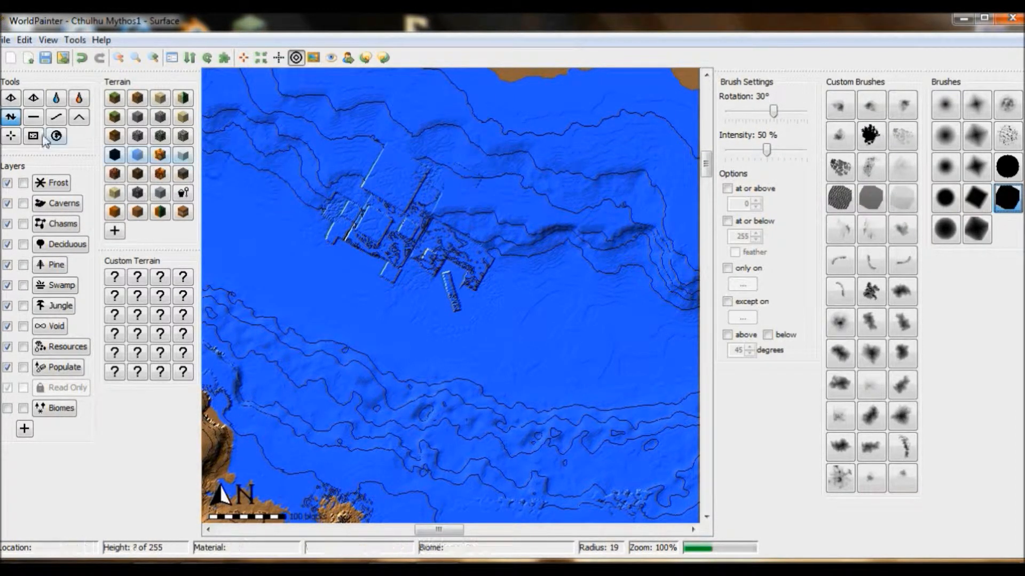
pyautogui.click(33, 116)
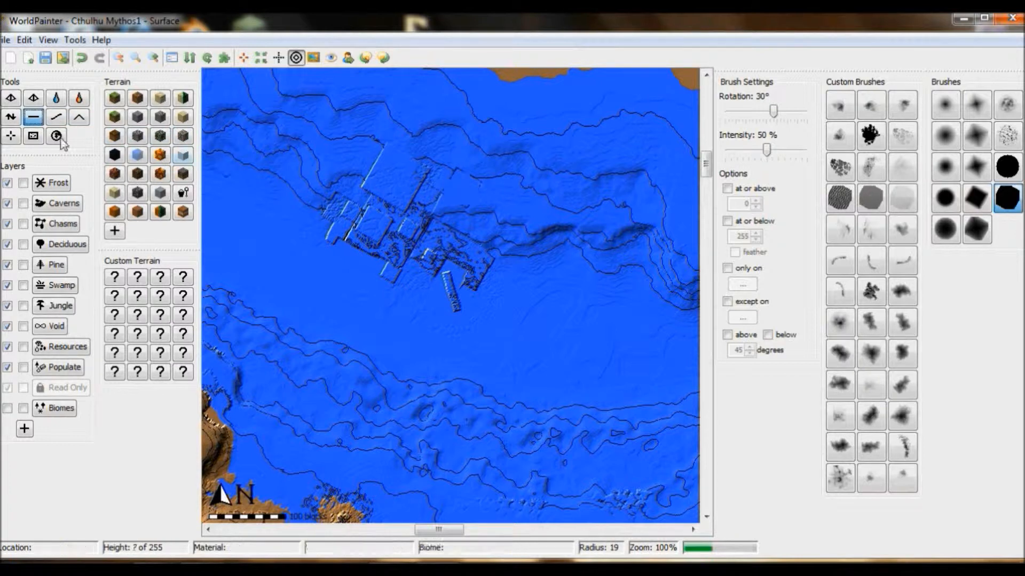
pyautogui.click(12, 118)
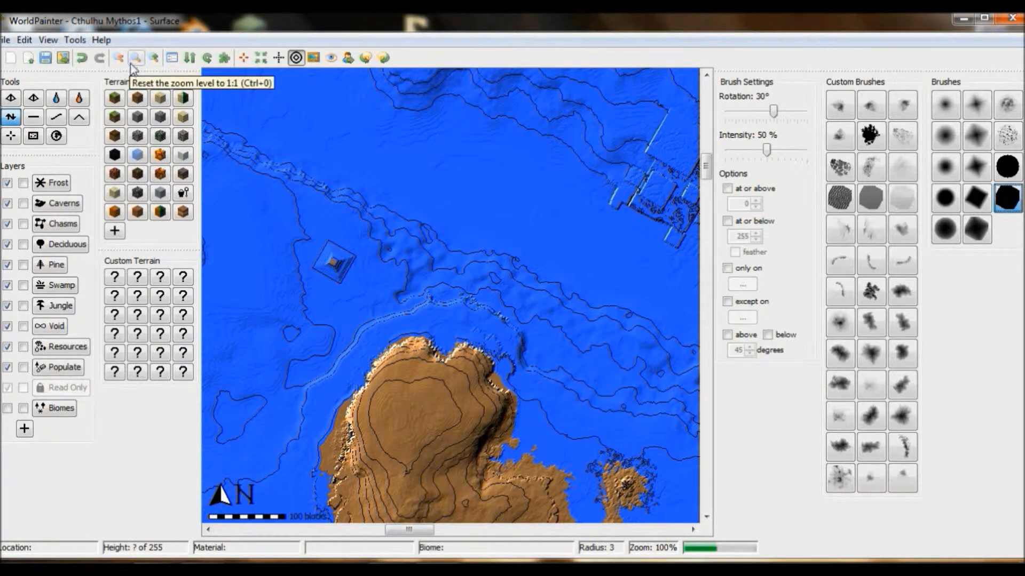
# Step: Roughen the seabed pyramid with the speckled brush at 50% intensity, varying its radius, and open the 3D view
pyautogui.click(1007, 139)
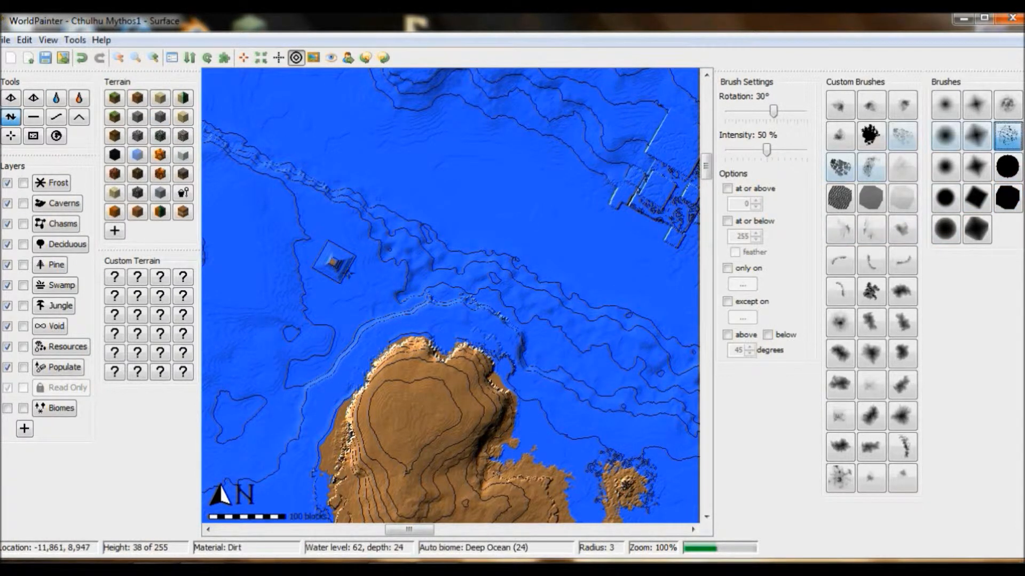
pyautogui.scroll(4, 333, 262)
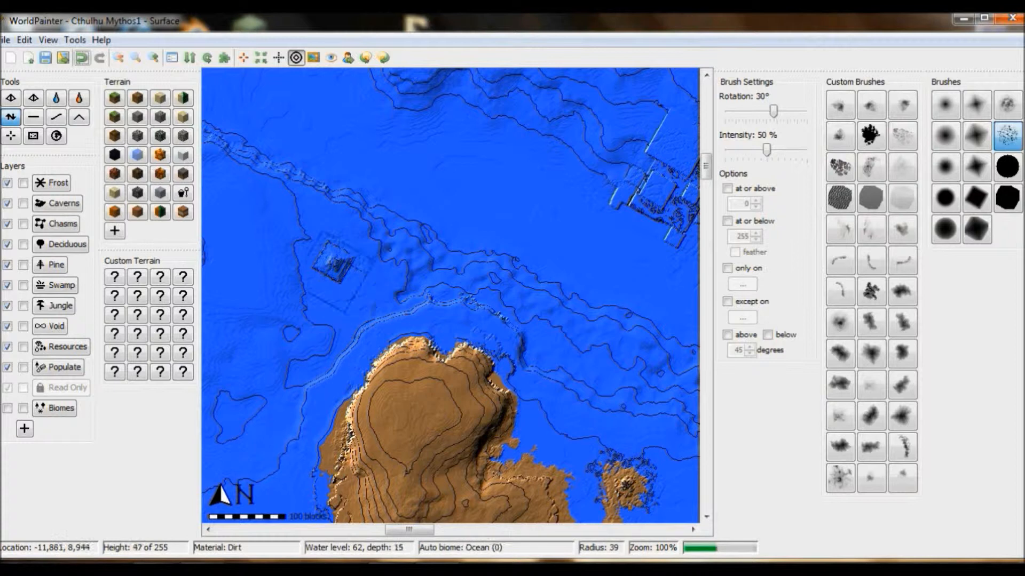
pyautogui.scroll(-8, 288, 261)
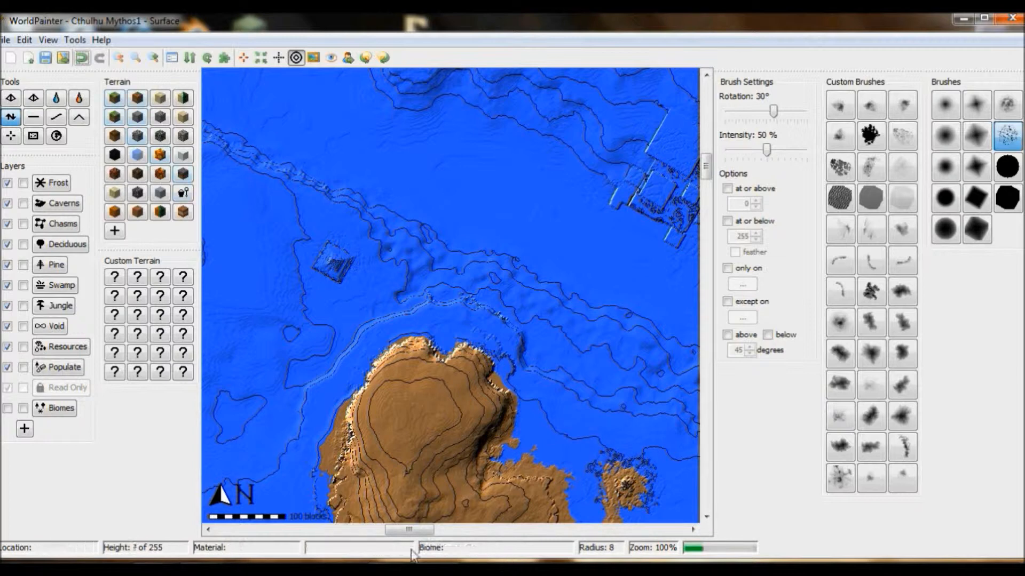
pyautogui.click(48, 40)
pyautogui.click(80, 211)
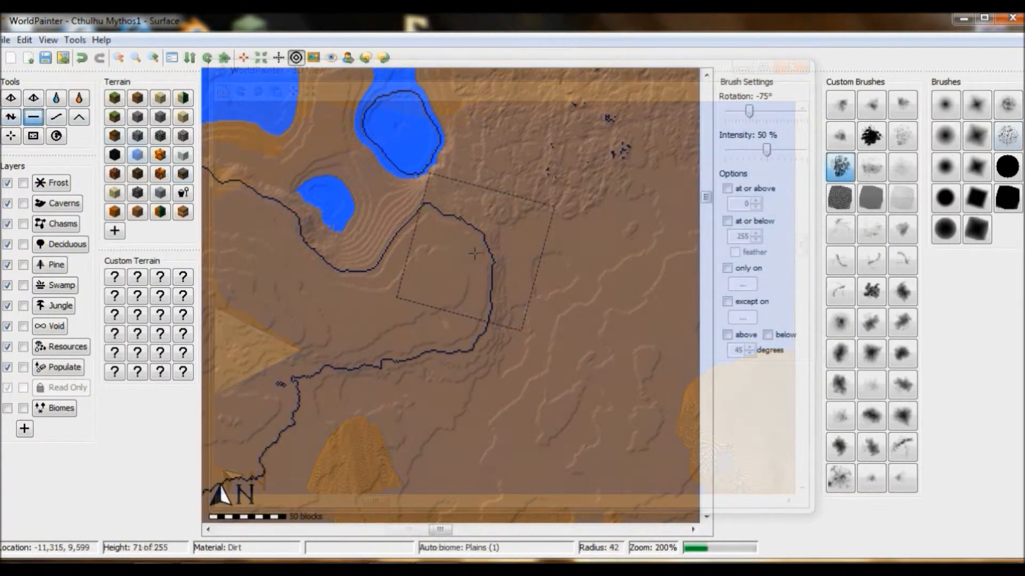
# Step: Flatten a ragged-edged strip eastward from the small lakes with the clustered-spot brush at -75° rotation, 50% intensity and radius 42
pyautogui.moveTo(474, 254)
pyautogui.mouseDown()
pyautogui.moveTo(490, 249)
pyautogui.moveTo(485, 262)
pyautogui.moveTo(493, 243)
pyautogui.mouseUp()
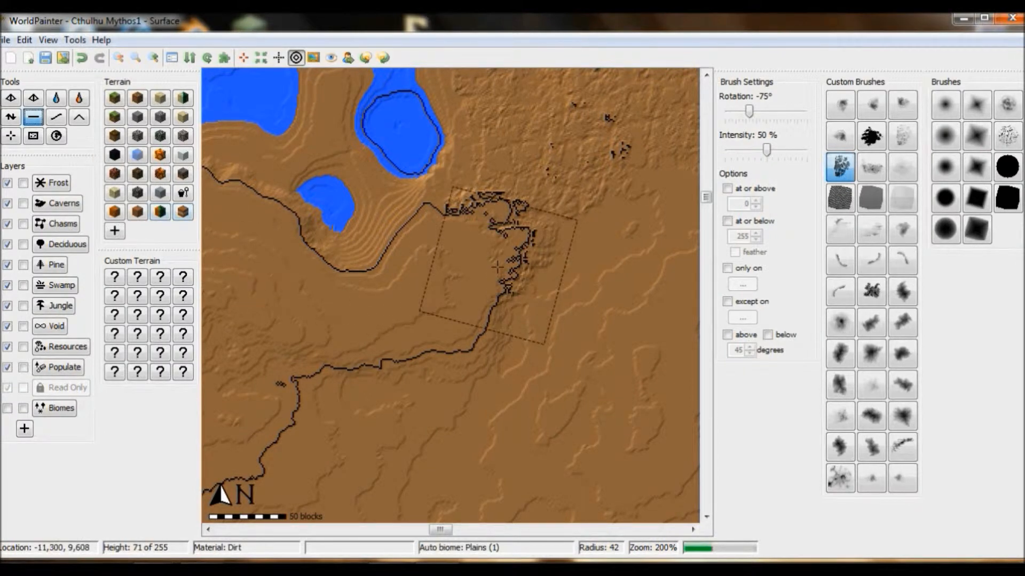
pyautogui.moveTo(505, 273); pyautogui.dragTo(583, 258)
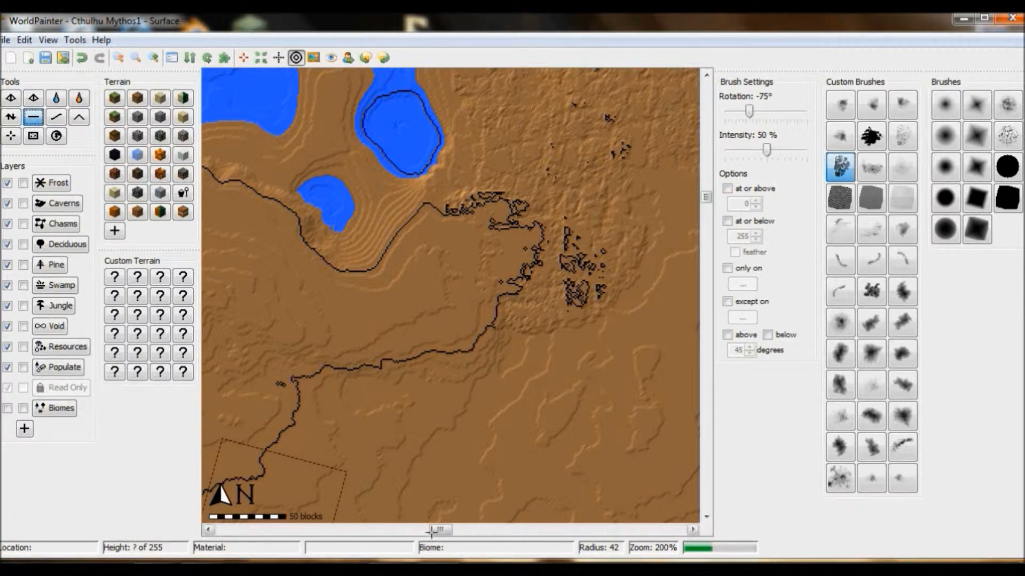
pyautogui.moveTo(438, 530); pyautogui.dragTo(449, 530)
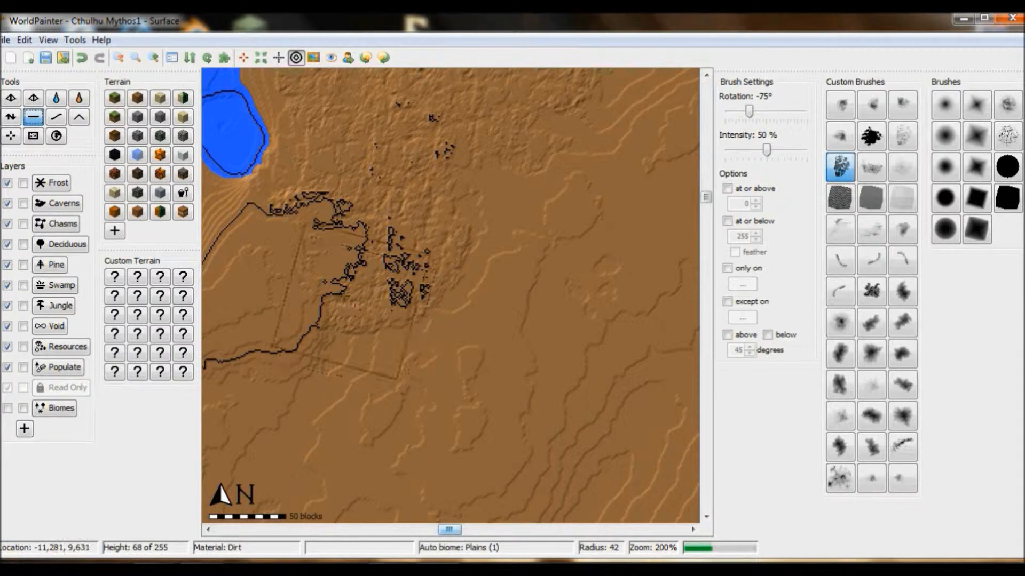
pyautogui.moveTo(311, 288)
pyautogui.mouseDown()
pyautogui.moveTo(330, 304)
pyautogui.moveTo(485, 213)
pyautogui.mouseUp()
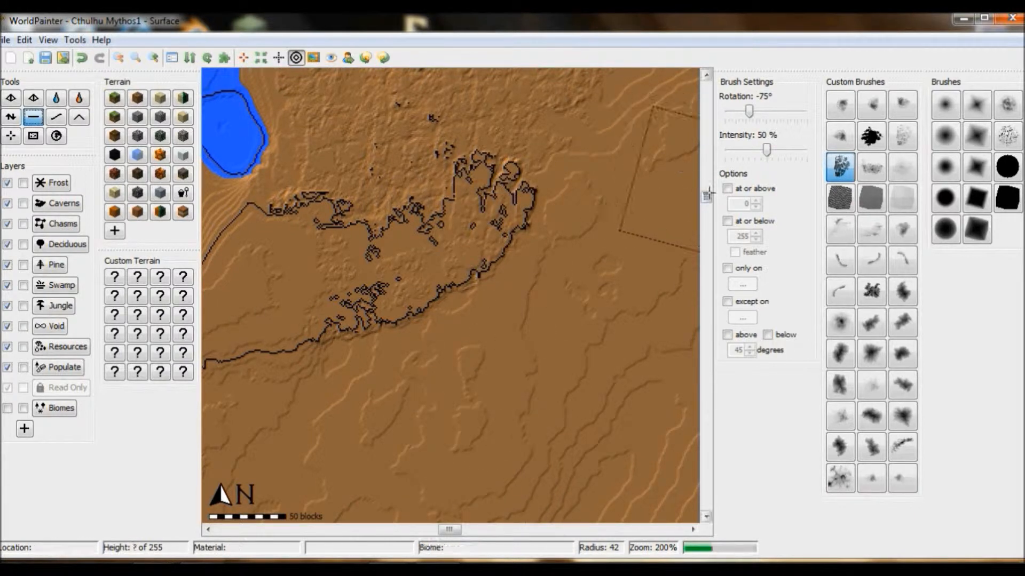
# Step: Extend the flattened strip to the northeast with the clustered-spot brush at -135° rotation and radius 46
pyautogui.moveTo(706, 197); pyautogui.dragTo(706, 195)
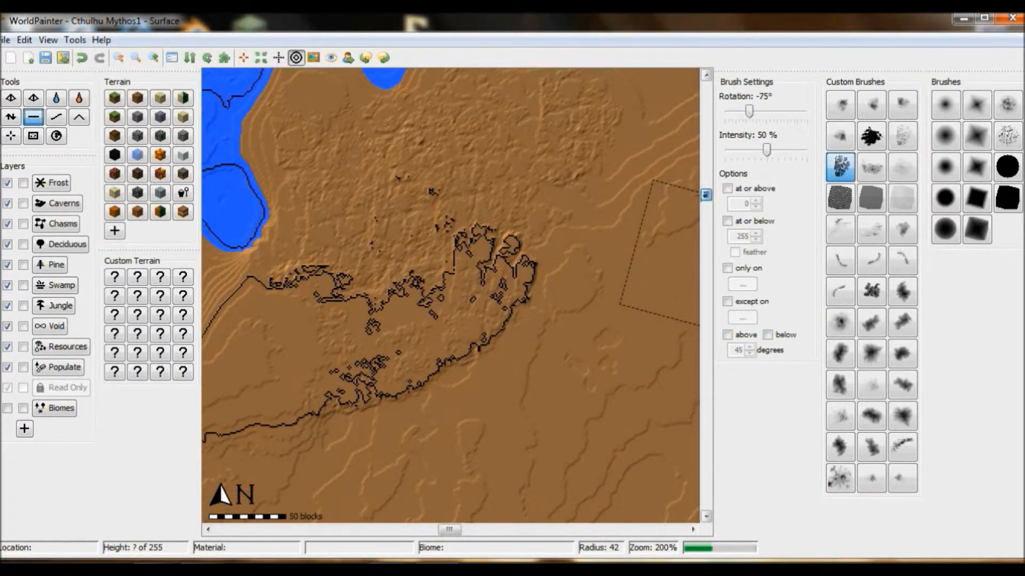
pyautogui.keyDown('alt'); pyautogui.scroll(2, 555, 255); pyautogui.keyUp('alt')
pyautogui.keyDown('alt'); pyautogui.scroll(2, 556, 255); pyautogui.keyUp('alt')
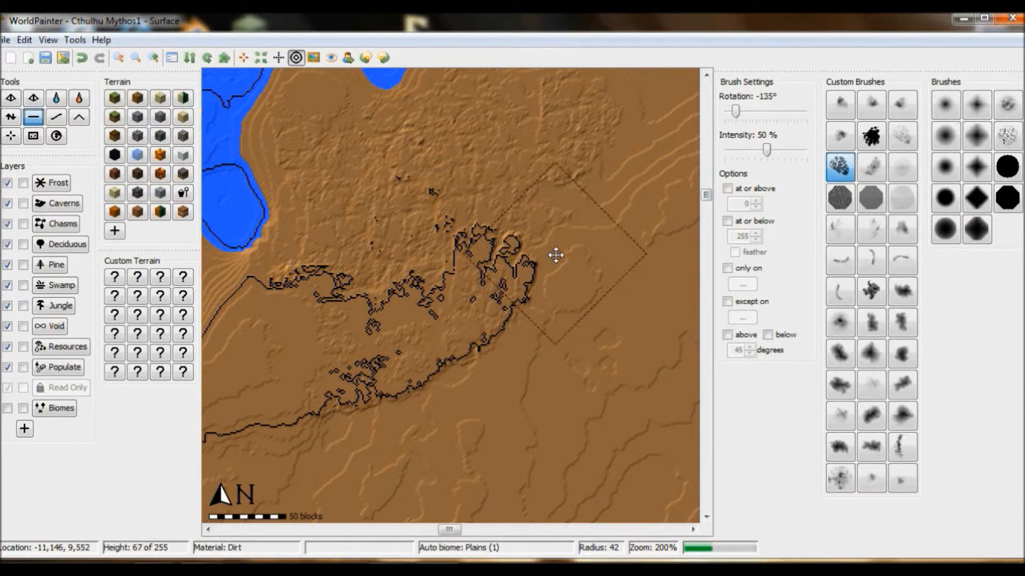
pyautogui.scroll(-1, 556, 256)
pyautogui.moveTo(552, 257)
pyautogui.mouseDown()
pyautogui.moveTo(512, 279)
pyautogui.moveTo(549, 266)
pyautogui.moveTo(597, 219)
pyautogui.mouseUp()
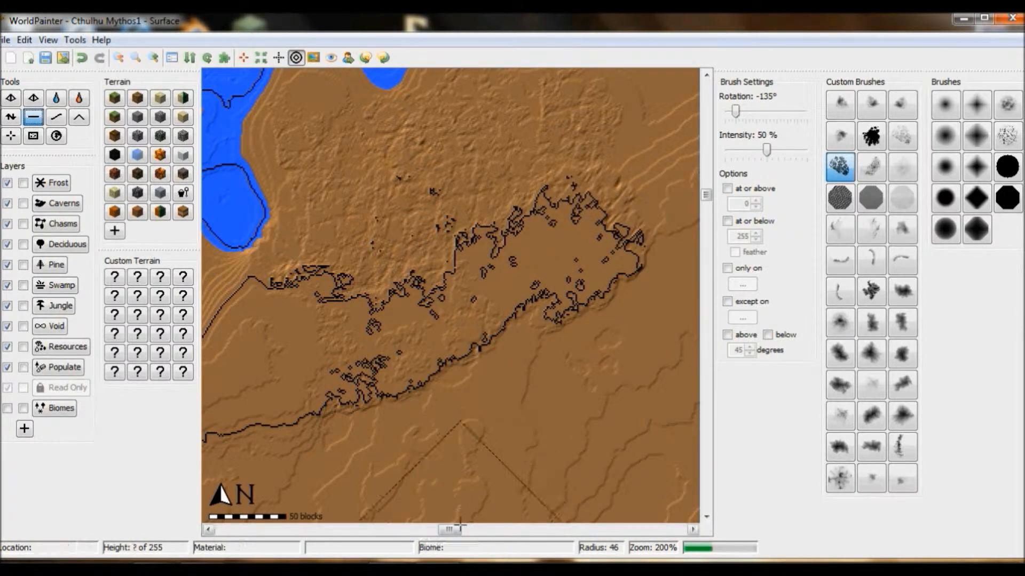
# Step: Continue flattening from the strip's eastern end northeast toward the coast with the clustered-spot brush at radius 46
pyautogui.moveTo(459, 529); pyautogui.dragTo(473, 529)
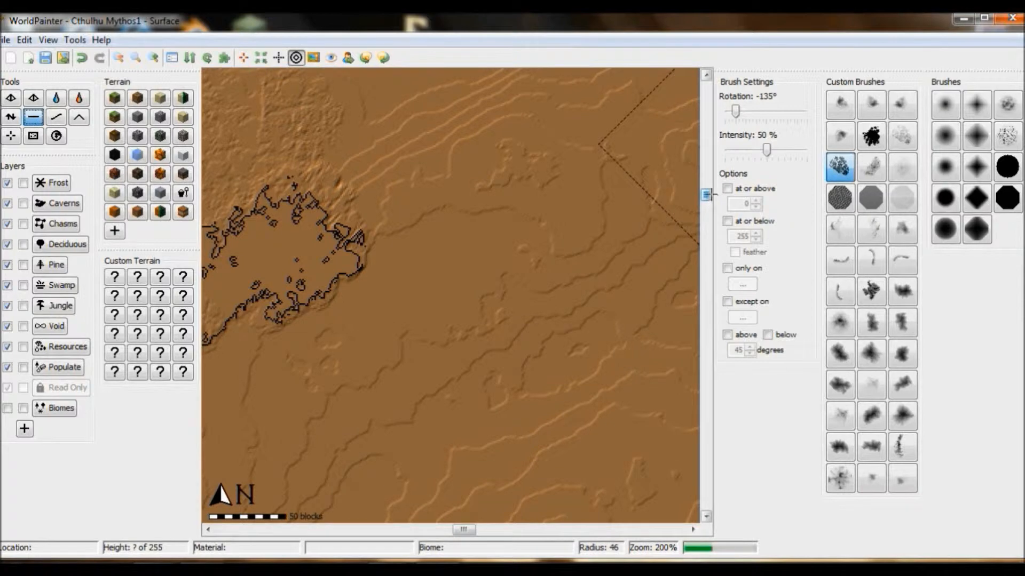
pyautogui.moveTo(706, 194); pyautogui.dragTo(706, 188)
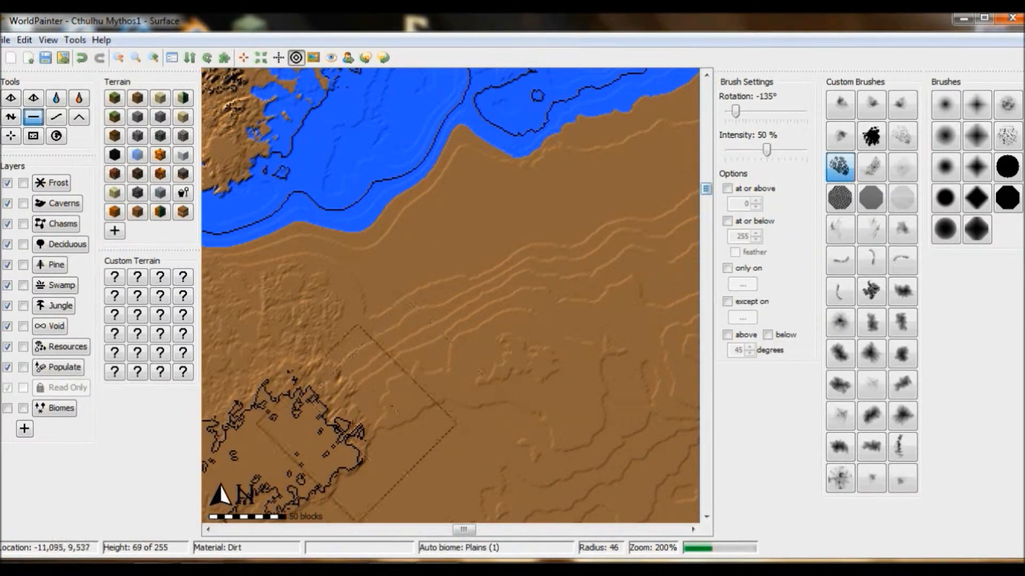
pyautogui.moveTo(348, 425)
pyautogui.mouseDown()
pyautogui.moveTo(381, 387)
pyautogui.moveTo(386, 344)
pyautogui.moveTo(401, 351)
pyautogui.moveTo(415, 406)
pyautogui.moveTo(430, 410)
pyautogui.mouseUp()
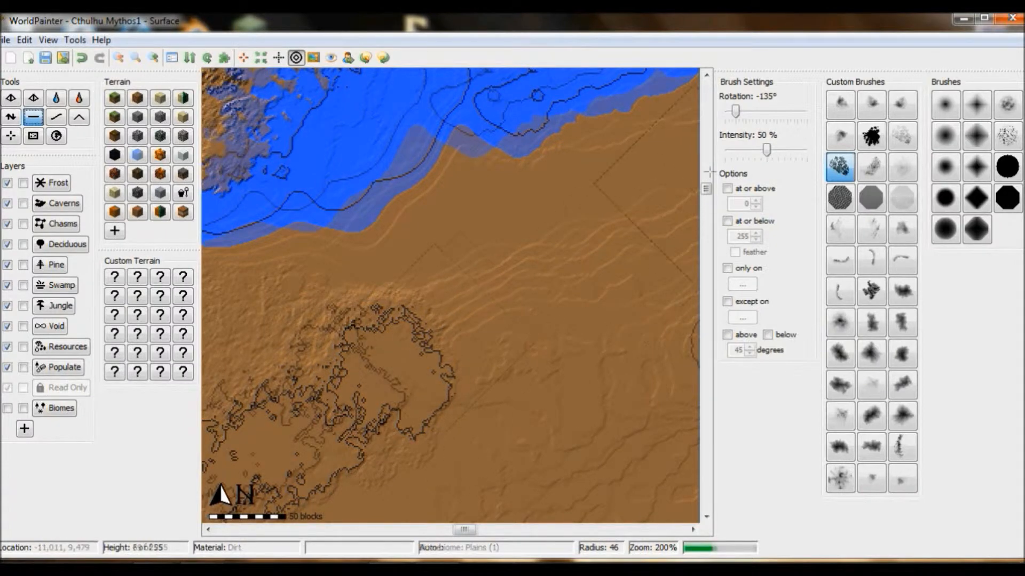
# Step: Flatten the broad stretch of land between the small lakes and the northern coast with the clustered-spot brush at -135° and radius 46
pyautogui.moveTo(469, 334)
pyautogui.mouseDown()
pyautogui.moveTo(545, 301)
pyautogui.moveTo(583, 270)
pyautogui.moveTo(556, 325)
pyautogui.moveTo(509, 494)
pyautogui.mouseUp()
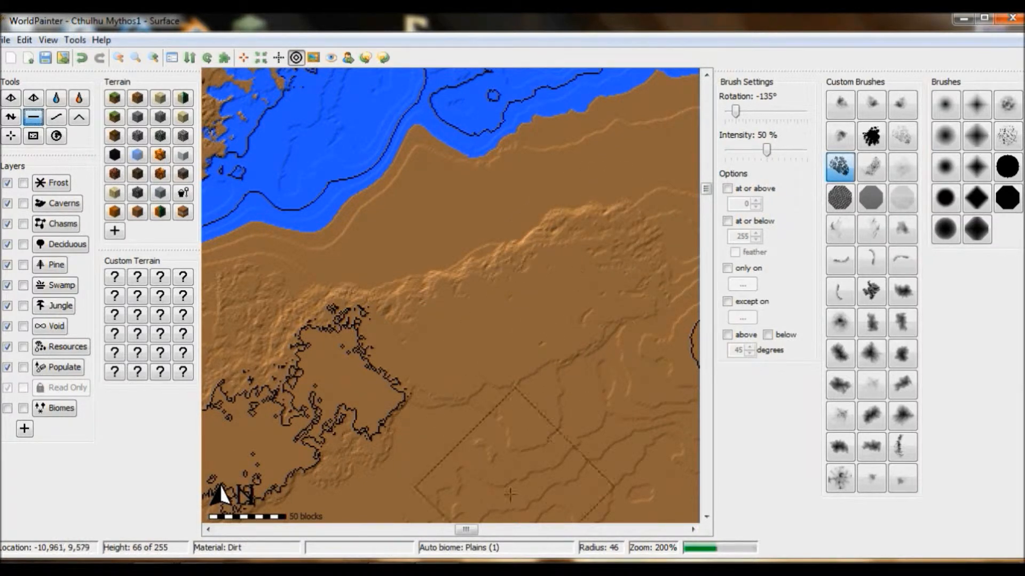
pyautogui.moveTo(475, 530); pyautogui.dragTo(488, 529)
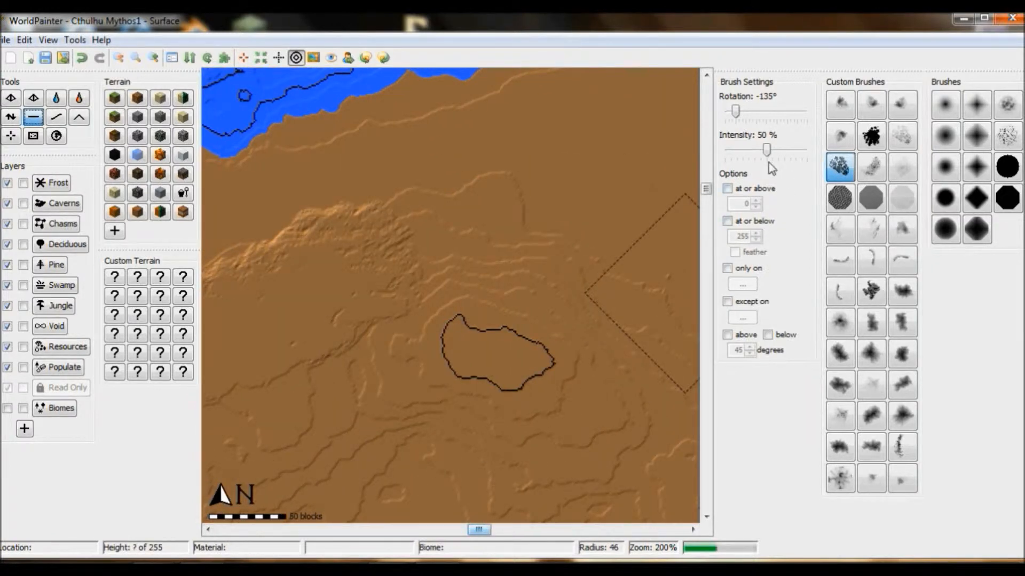
pyautogui.moveTo(705, 188); pyautogui.dragTo(706, 186)
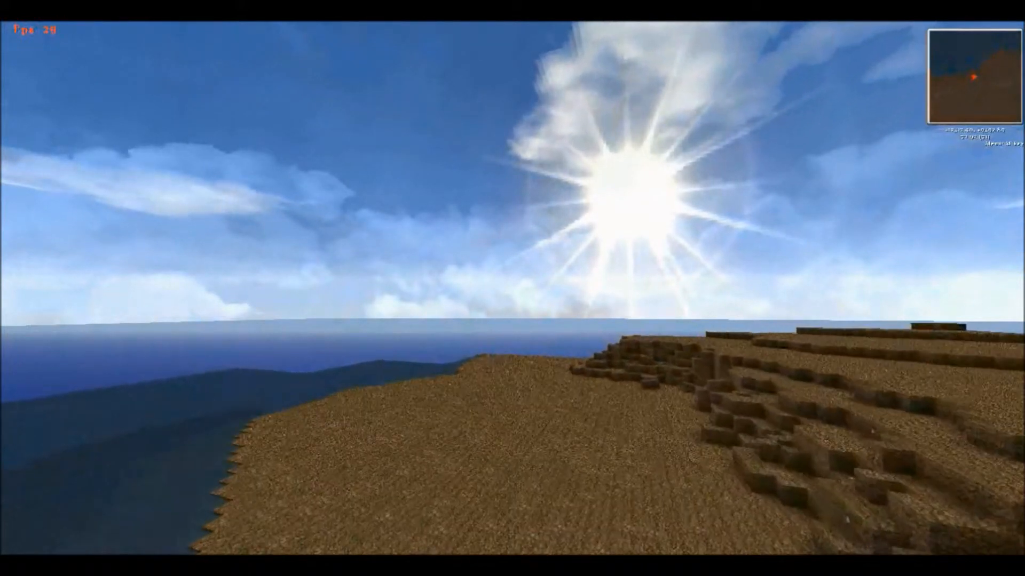
# Step: Switch to Minecraft and check the exported coastline on the enlarged world map
pyautogui.press('m')
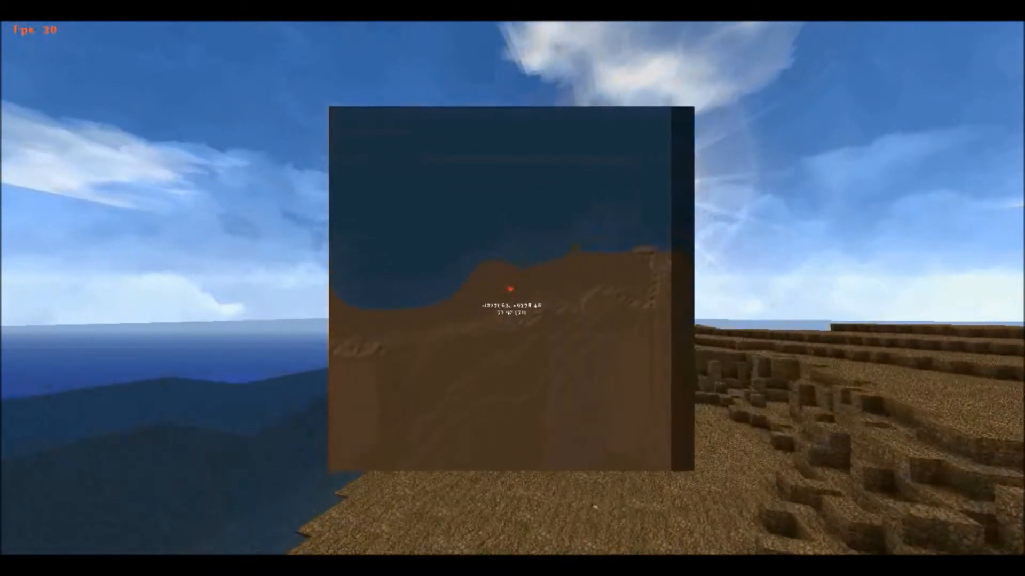
pyautogui.press('m')
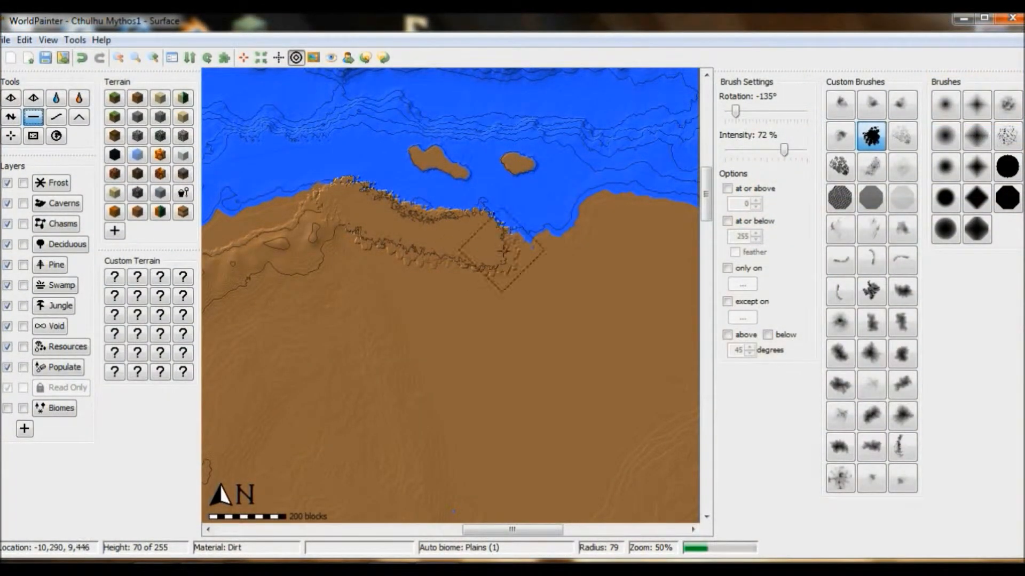
# Step: Flatten ragged, stepped plateaus eastward along the north coast with the black splatter brush at -135° rotation, 72% intensity and radius about 79
pyautogui.moveTo(513, 529); pyautogui.dragTo(575, 538)
pyautogui.moveTo(318, 217)
pyautogui.mouseDown()
pyautogui.moveTo(368, 249)
pyautogui.moveTo(403, 294)
pyautogui.moveTo(433, 291)
pyautogui.moveTo(533, 368)
pyautogui.moveTo(618, 365)
pyautogui.mouseUp()
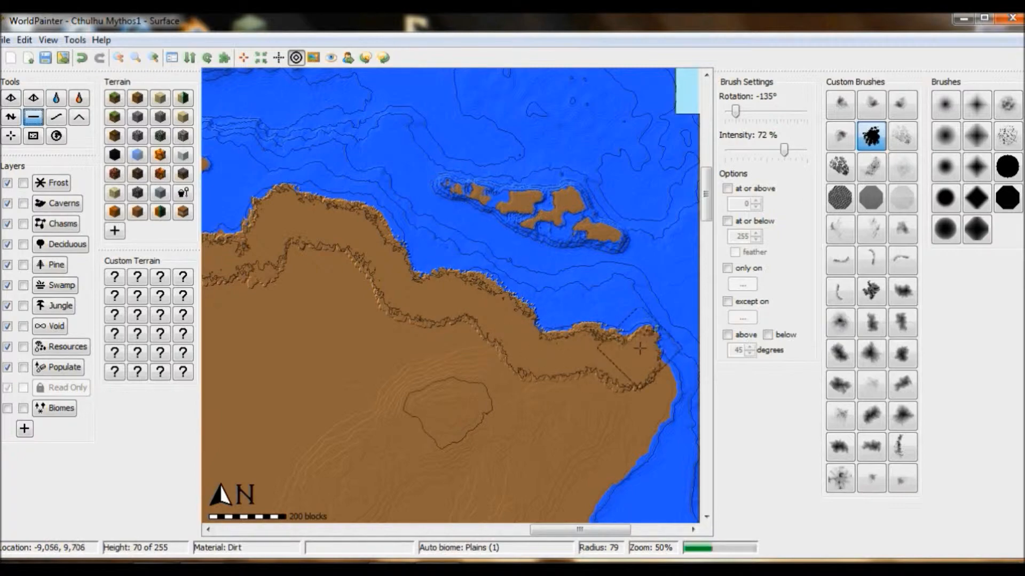
pyautogui.moveTo(645, 335); pyautogui.dragTo(652, 374)
pyautogui.moveTo(482, 191); pyautogui.dragTo(487, 208)
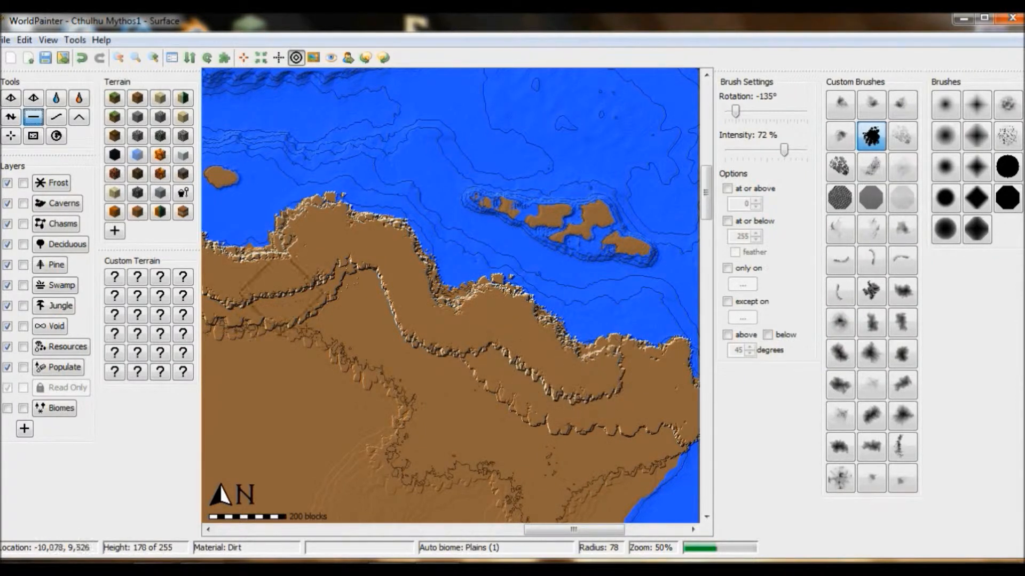
pyautogui.moveTo(571, 531); pyautogui.dragTo(610, 530)
pyautogui.moveTo(426, 380); pyautogui.dragTo(468, 381)
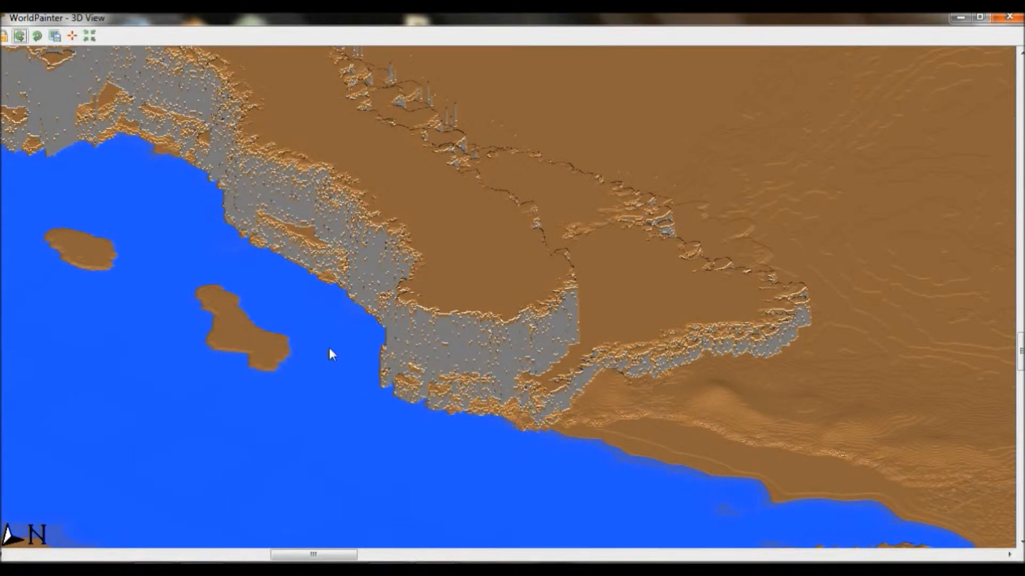
# Step: Examine the stepped coastal cliffs and plateaus from the sea side in the 3D view
pyautogui.moveTo(104, 256); pyautogui.dragTo(330, 351)
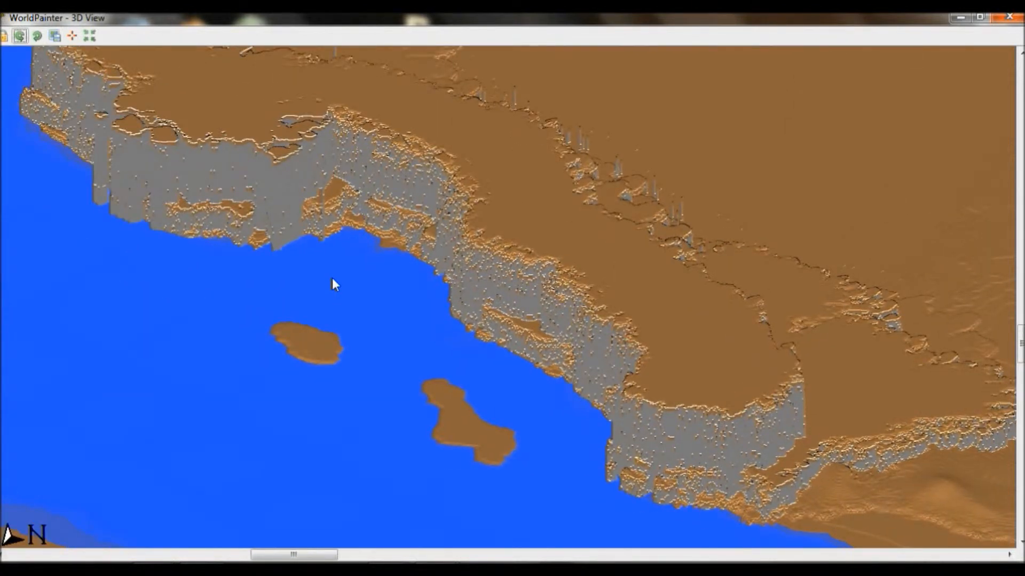
pyautogui.moveTo(332, 280); pyautogui.dragTo(367, 251)
pyautogui.moveTo(596, 444); pyautogui.dragTo(403, 390)
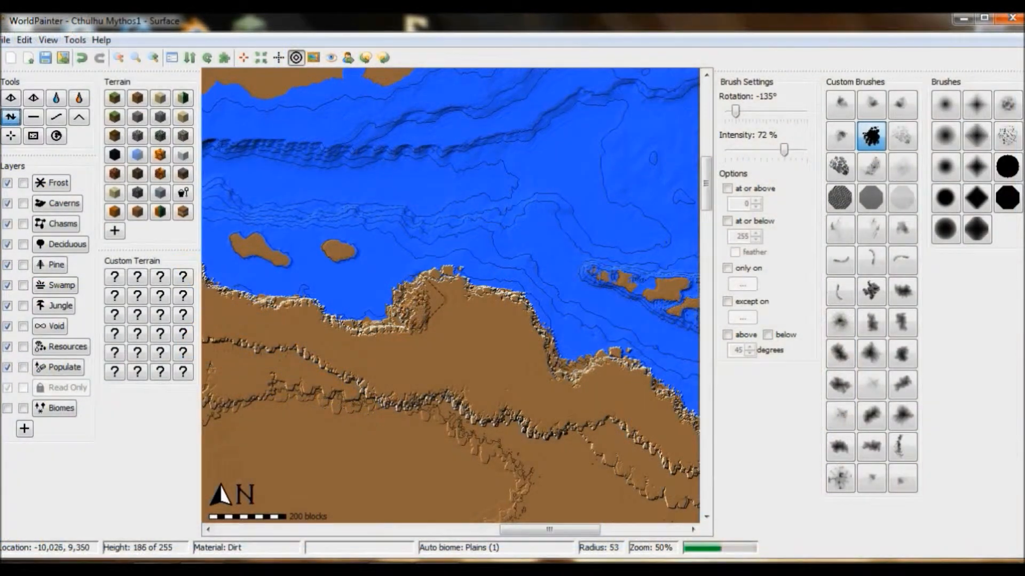
# Step: Flatten a ragged terrace on the coastal plateau's headland with the splatter brush at 72% intensity and radius 53, alternating with the Height tool
pyautogui.click(33, 117)
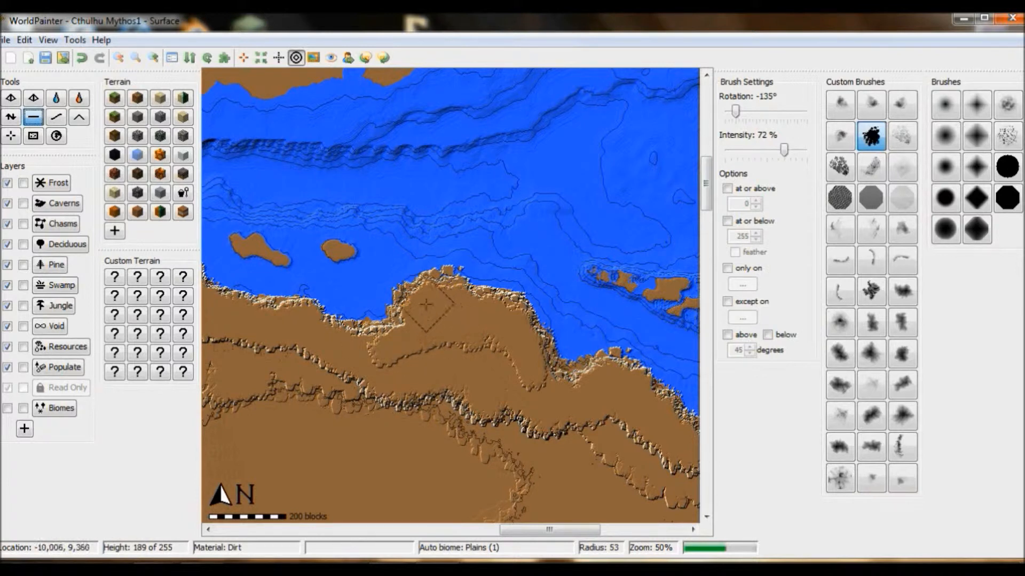
pyautogui.click(9, 117)
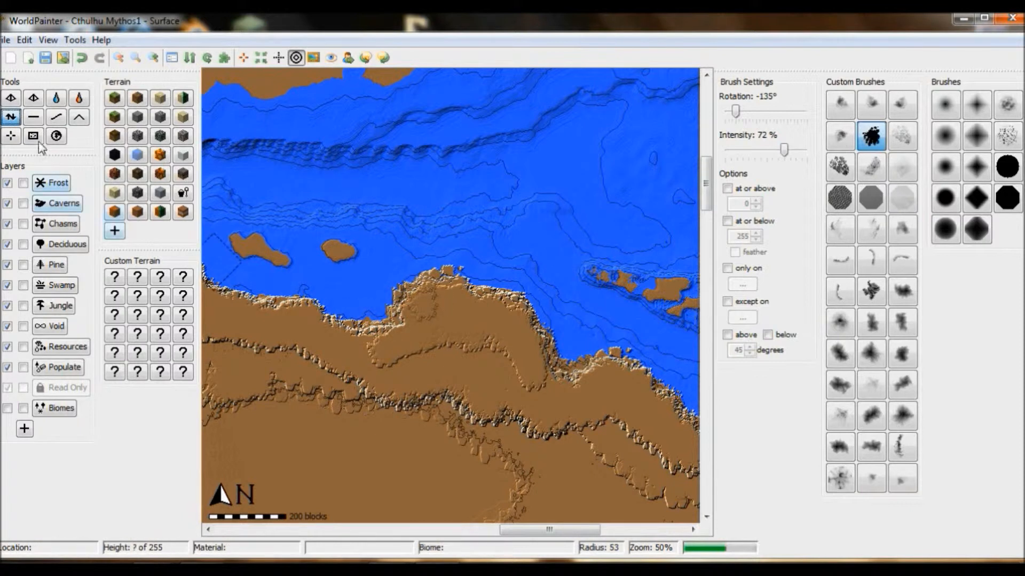
pyautogui.click(33, 117)
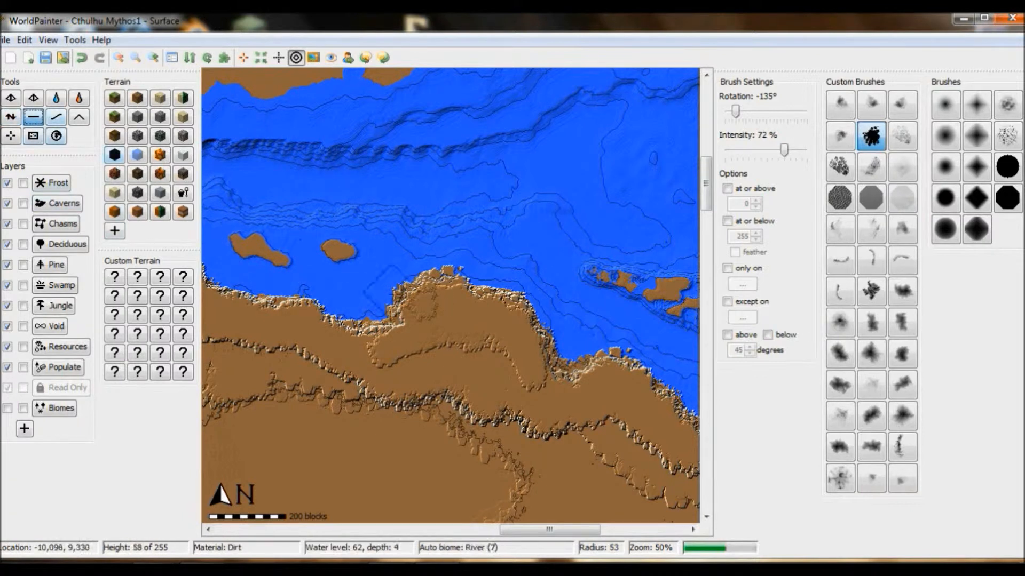
pyautogui.click(11, 118)
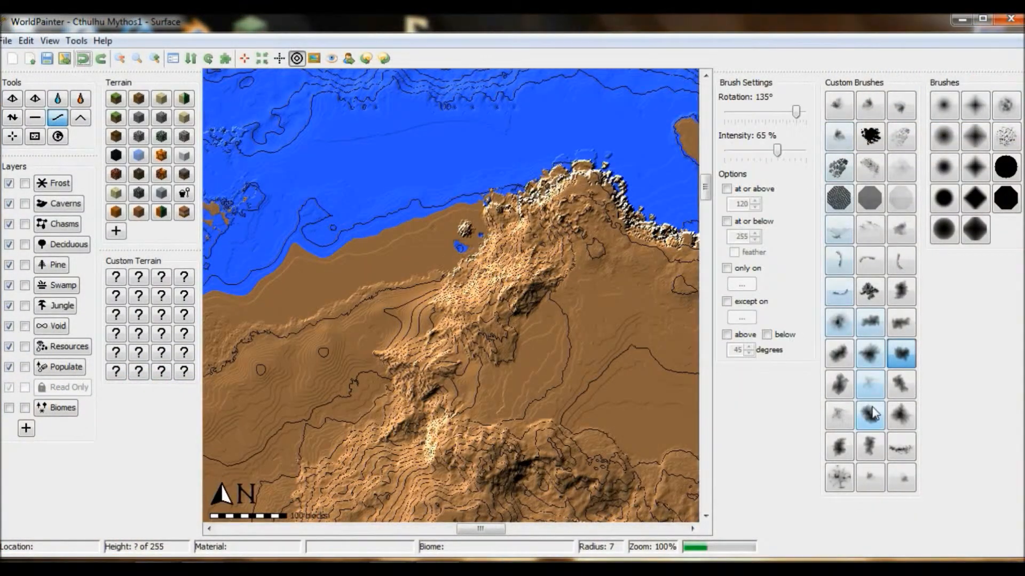
# Step: Raise the inland mountains northeast of the narrow lake with a cloud brush at 65% intensity, varying rotation from 105° to -150° and radius from 36 to 74
pyautogui.moveTo(480, 529); pyautogui.dragTo(434, 543)
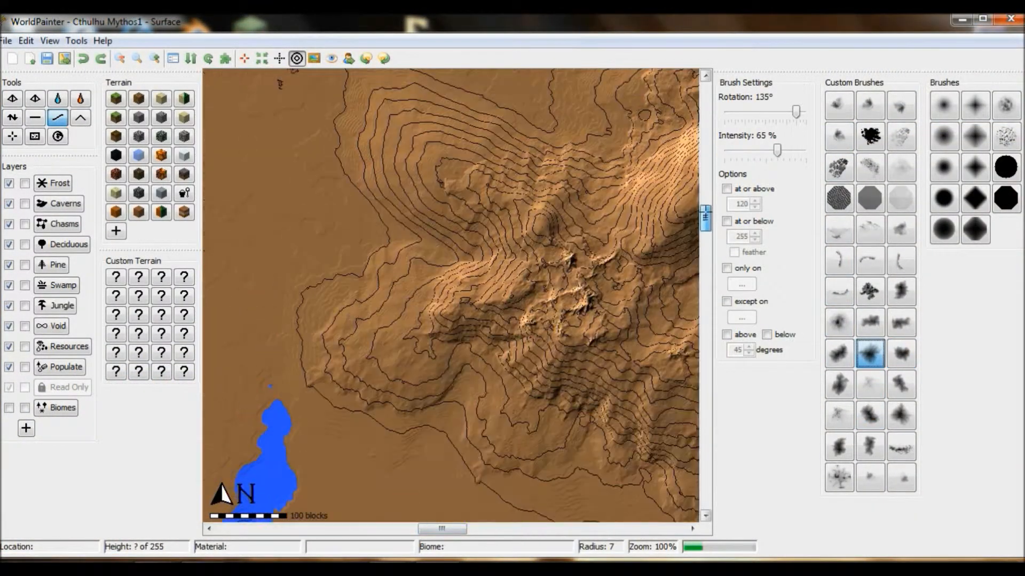
pyautogui.click(13, 116)
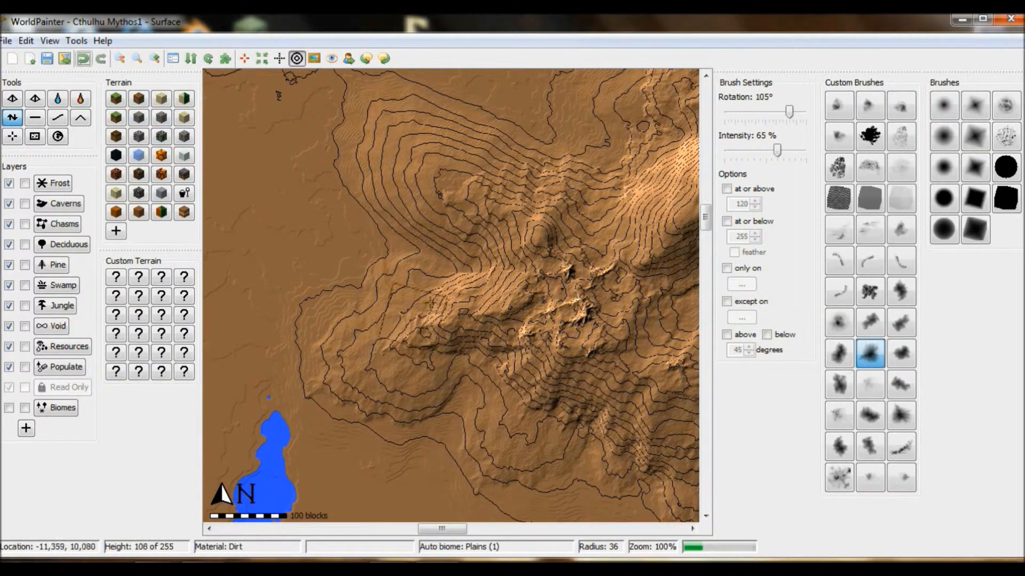
pyautogui.click(430, 291)
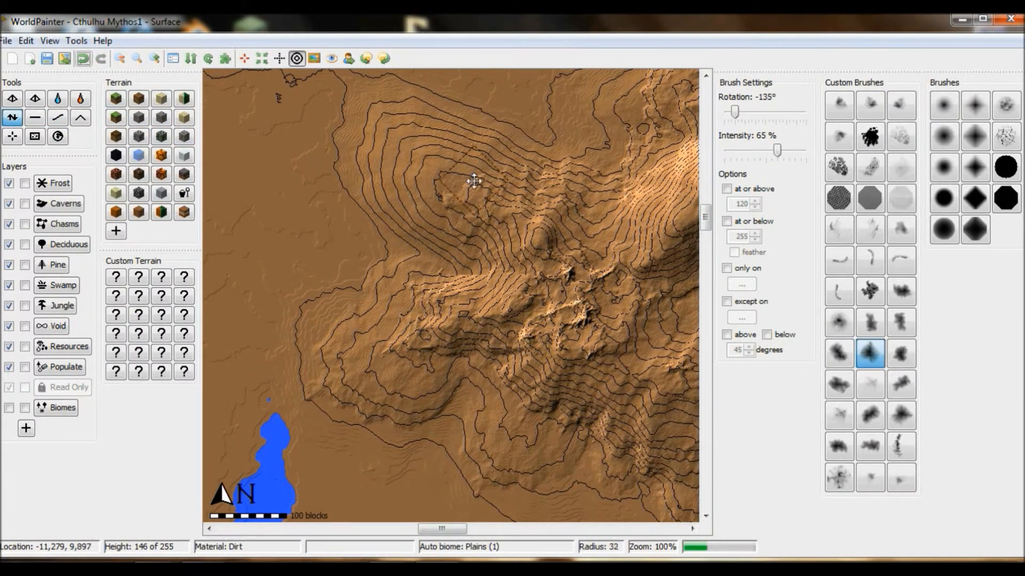
pyautogui.moveTo(474, 176)
pyautogui.mouseDown()
pyautogui.moveTo(464, 171)
pyautogui.moveTo(480, 192)
pyautogui.moveTo(470, 178)
pyautogui.mouseUp()
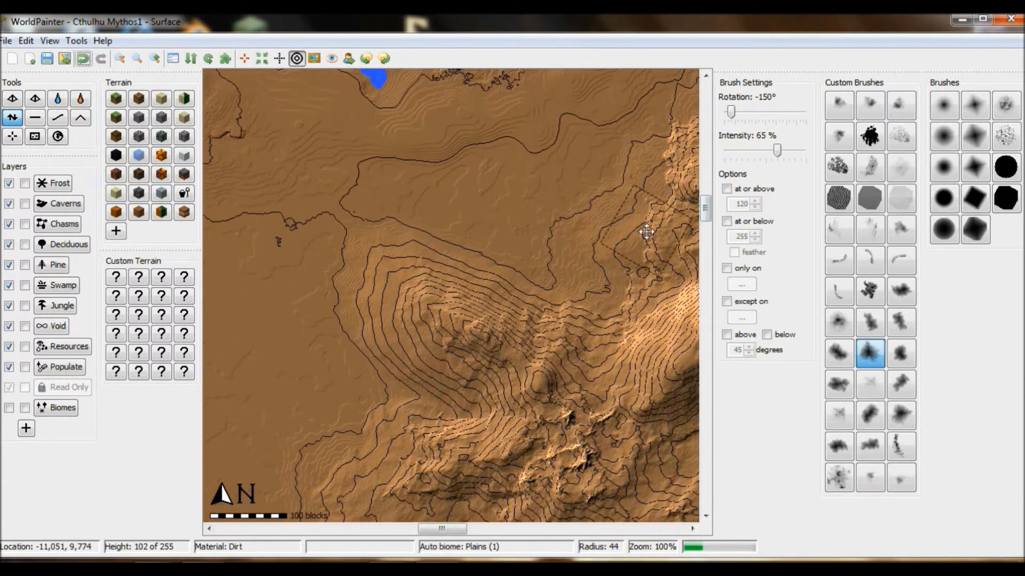
pyautogui.moveTo(583, 229); pyautogui.dragTo(588, 241)
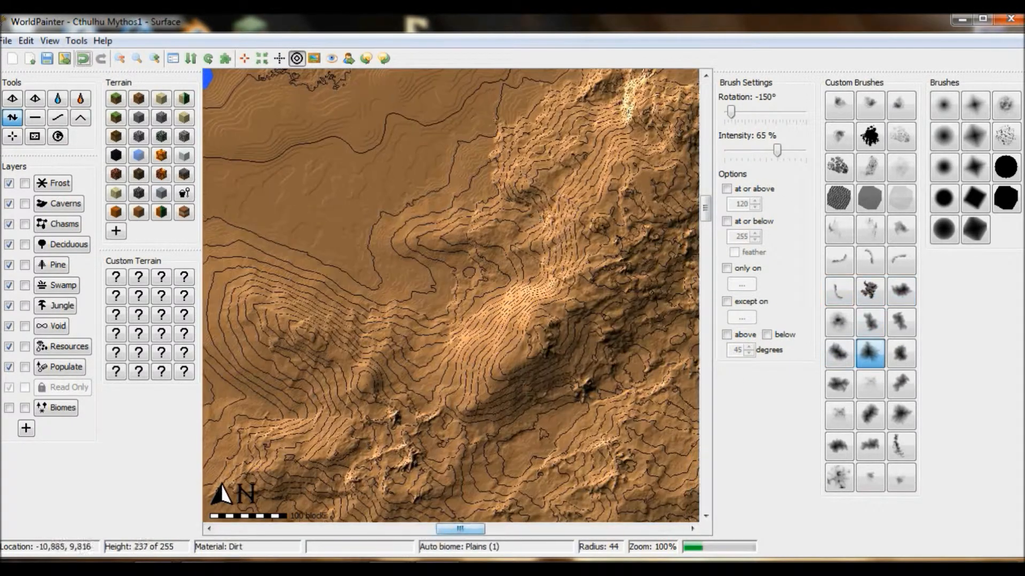
pyautogui.moveTo(529, 237); pyautogui.dragTo(513, 235)
pyautogui.scroll(-5, 544, 164)
pyautogui.moveTo(545, 165)
pyautogui.mouseDown()
pyautogui.moveTo(446, 141)
pyautogui.moveTo(555, 147)
pyautogui.moveTo(514, 167)
pyautogui.moveTo(488, 140)
pyautogui.moveTo(446, 123)
pyautogui.moveTo(582, 164)
pyautogui.mouseUp()
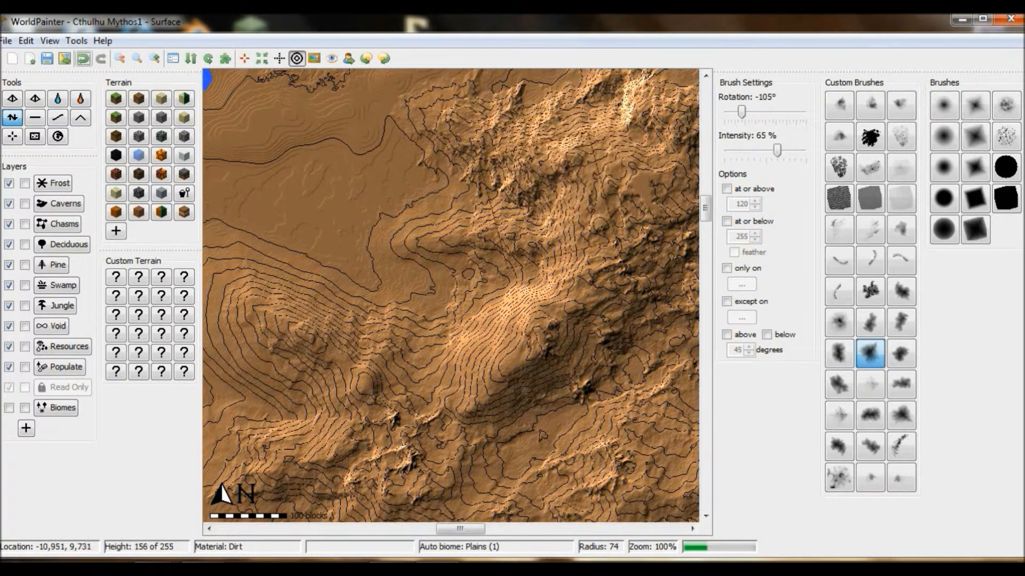
# Step: Inspect the raised inland mountain range in the 3D view
pyautogui.click(50, 42)
pyautogui.click(160, 192)
pyautogui.moveTo(507, 299)
pyautogui.mouseDown()
pyautogui.moveTo(639, 239)
pyautogui.moveTo(513, 310)
pyautogui.mouseUp()
pyautogui.moveTo(416, 115); pyautogui.dragTo(550, 272)
pyautogui.click(242, 92)
# Step: Smooth the mountain foothills north of the lake with the soft round brush at 58% intensity and radius about 64
pyautogui.moveTo(709, 216)
pyautogui.mouseDown()
pyautogui.moveTo(483, 322)
pyautogui.moveTo(651, 376)
pyautogui.moveTo(555, 277)
pyautogui.mouseUp()
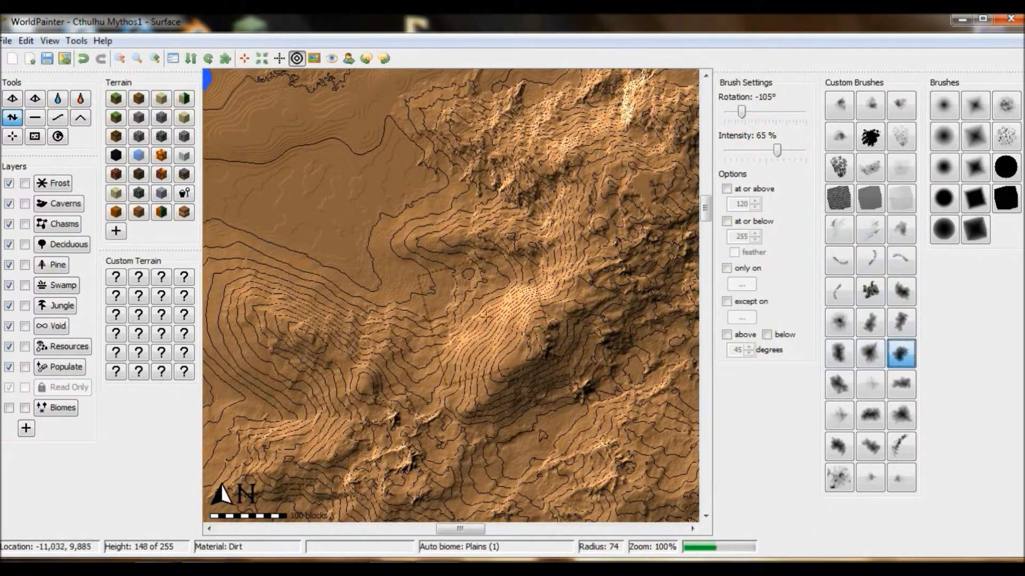
pyautogui.scroll(2, 485, 319)
pyautogui.moveTo(484, 321)
pyautogui.mouseDown(button='right')
pyautogui.moveTo(510, 310)
pyautogui.moveTo(499, 326)
pyautogui.moveTo(536, 307)
pyautogui.moveTo(467, 335)
pyautogui.moveTo(512, 312)
pyautogui.moveTo(483, 328)
pyautogui.mouseUp(button='right')
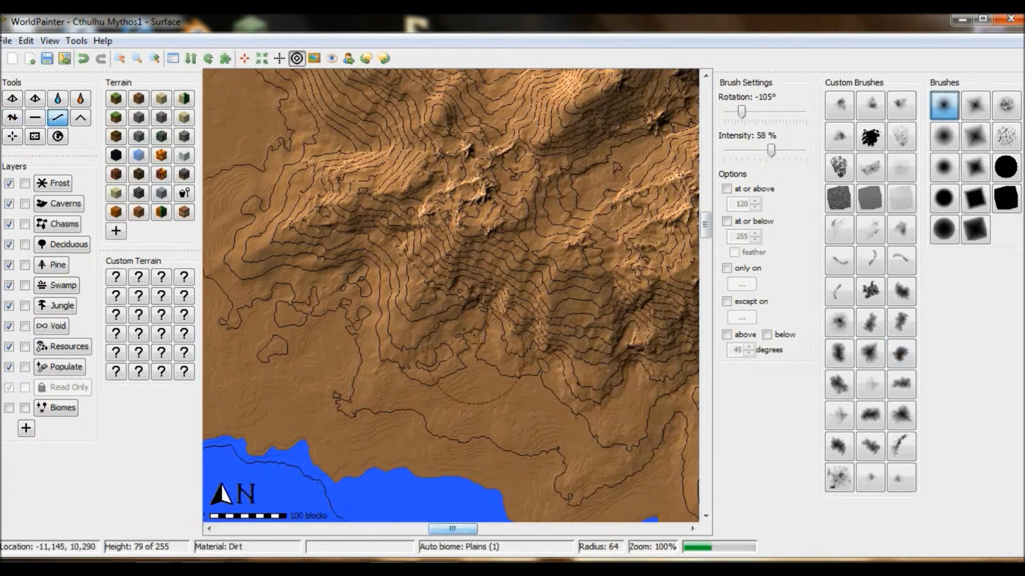
pyautogui.moveTo(475, 356)
pyautogui.mouseDown()
pyautogui.moveTo(520, 363)
pyautogui.moveTo(543, 336)
pyautogui.mouseUp()
pyautogui.moveTo(455, 529); pyautogui.dragTo(498, 530)
pyautogui.moveTo(705, 225); pyautogui.dragTo(705, 207)
# Step: Smooth basins and valleys within the mountain range with the soft round brush at 58% intensity, reducing the radius from 45 to 28
pyautogui.moveTo(496, 530); pyautogui.dragTo(476, 529)
pyautogui.moveTo(705, 206); pyautogui.dragTo(705, 220)
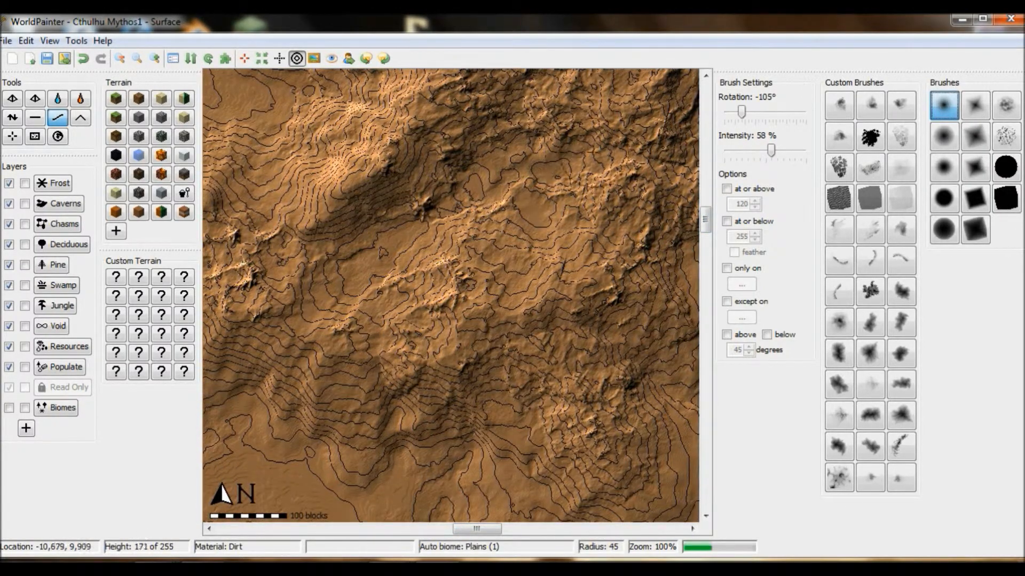
pyautogui.moveTo(705, 219); pyautogui.dragTo(705, 205)
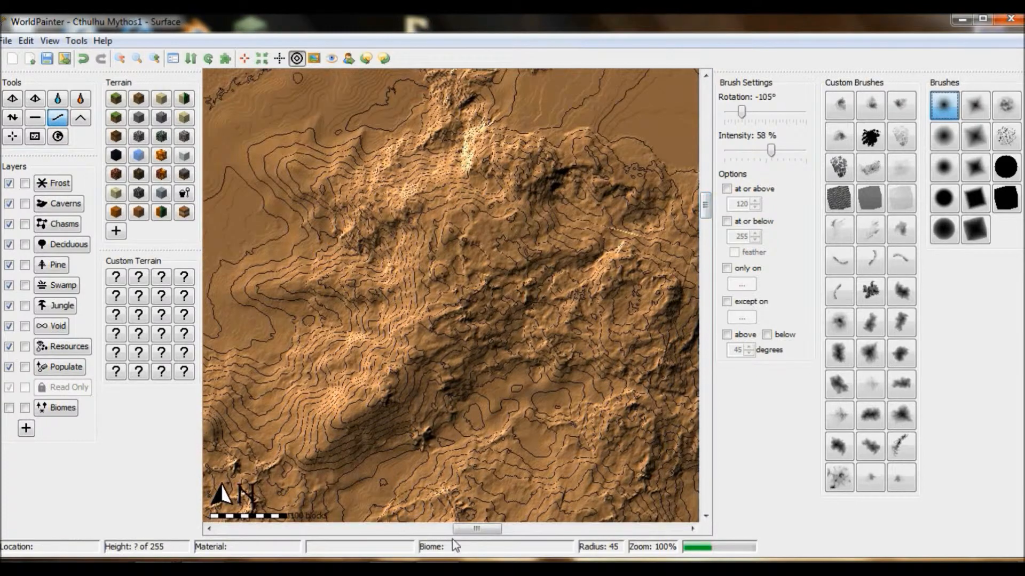
pyautogui.moveTo(475, 530); pyautogui.dragTo(485, 529)
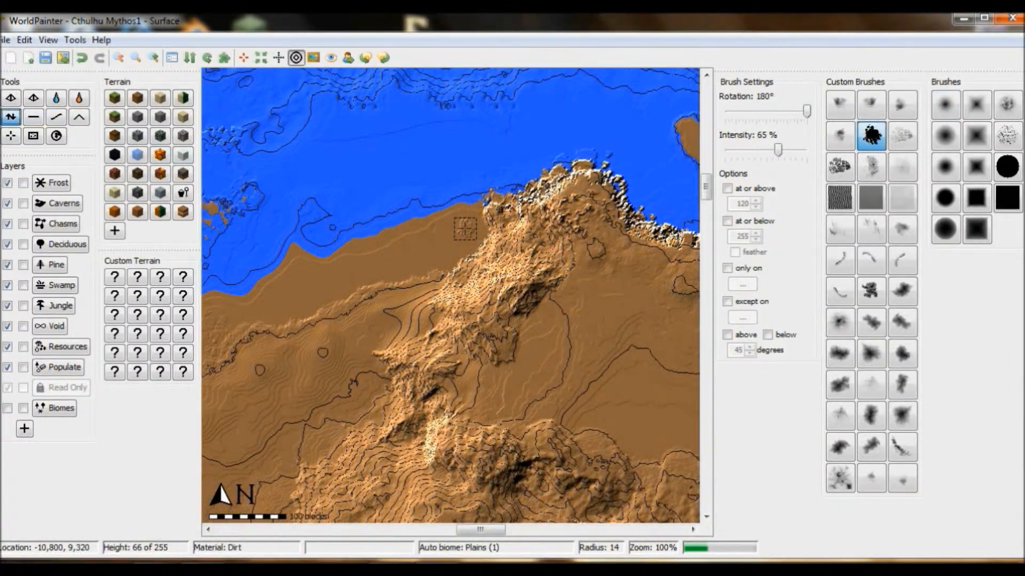
pyautogui.scroll(-1, 465, 228)
pyautogui.keyDown('alt'); pyautogui.scroll(-3, 465, 229); pyautogui.keyUp('alt')
pyautogui.scroll(2, 465, 229)
pyautogui.keyDown('alt'); pyautogui.scroll(6, 465, 229); pyautogui.keyUp('alt')
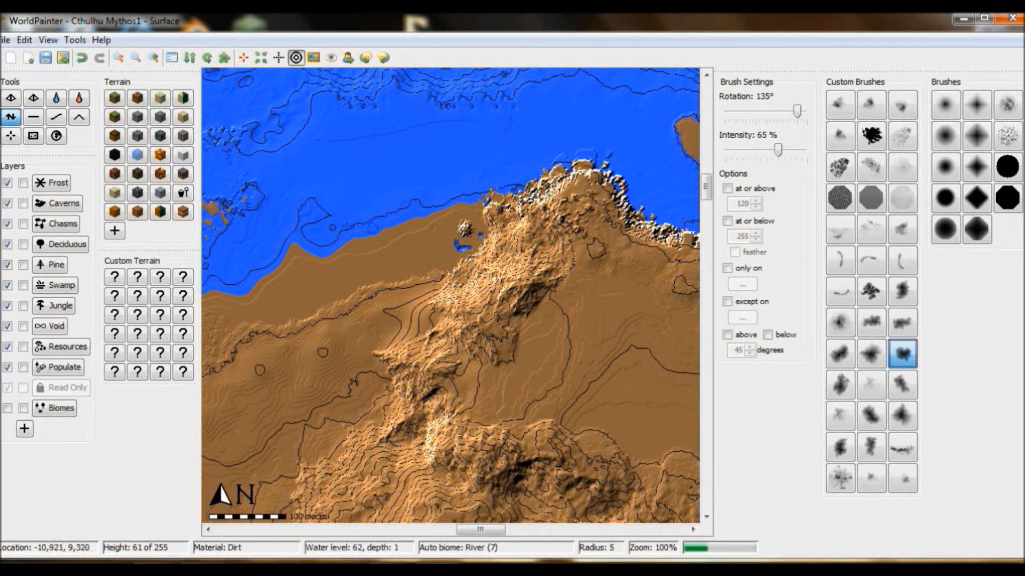
# Step: Smooth the ground around the small mound and pond near the north coast with the cloud brush at radius 7, and open the 3D view
pyautogui.click(56, 117)
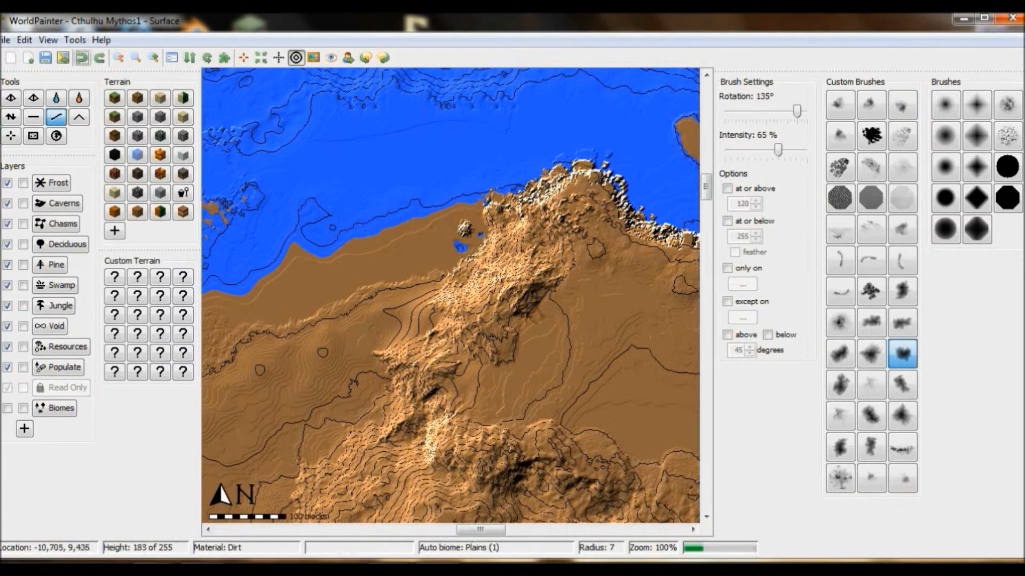
pyautogui.click(49, 39)
pyautogui.click(80, 211)
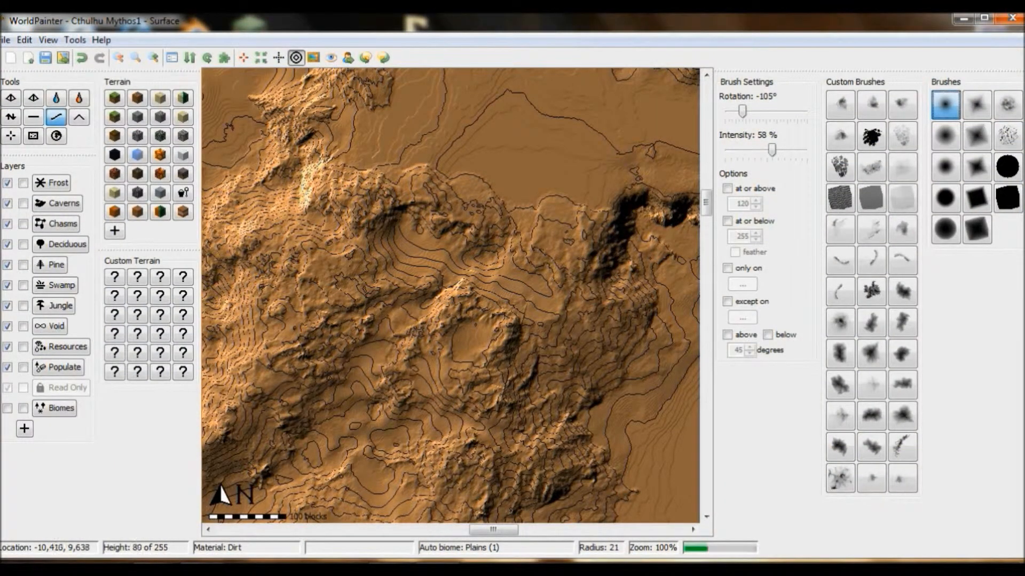
# Step: Raise scattered rocky bumps across the plateau south of the headland with the branching speckle brush at -75° rotation, 58% intensity and radius 74 to 53
pyautogui.click(120, 59)
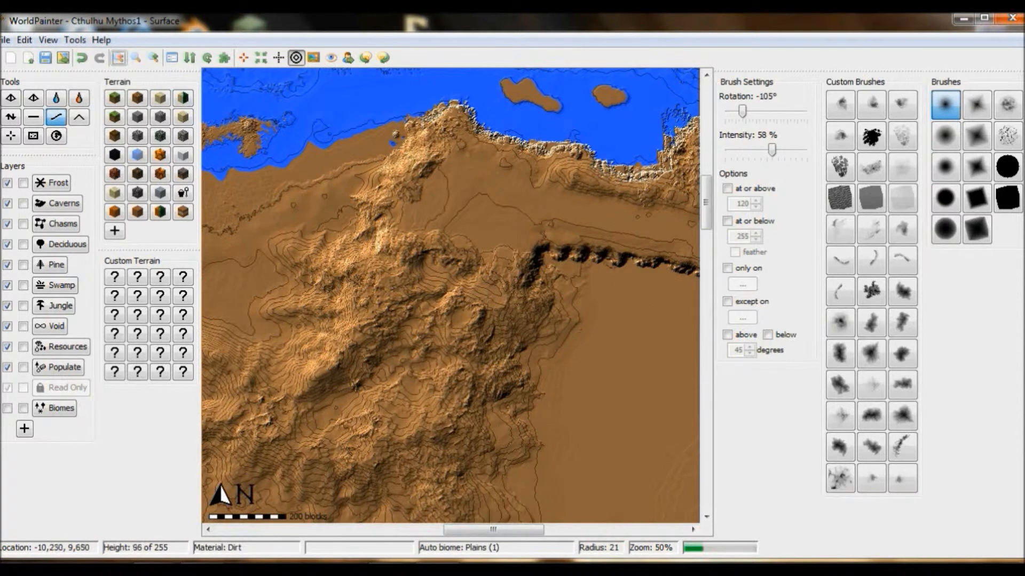
pyautogui.click(840, 478)
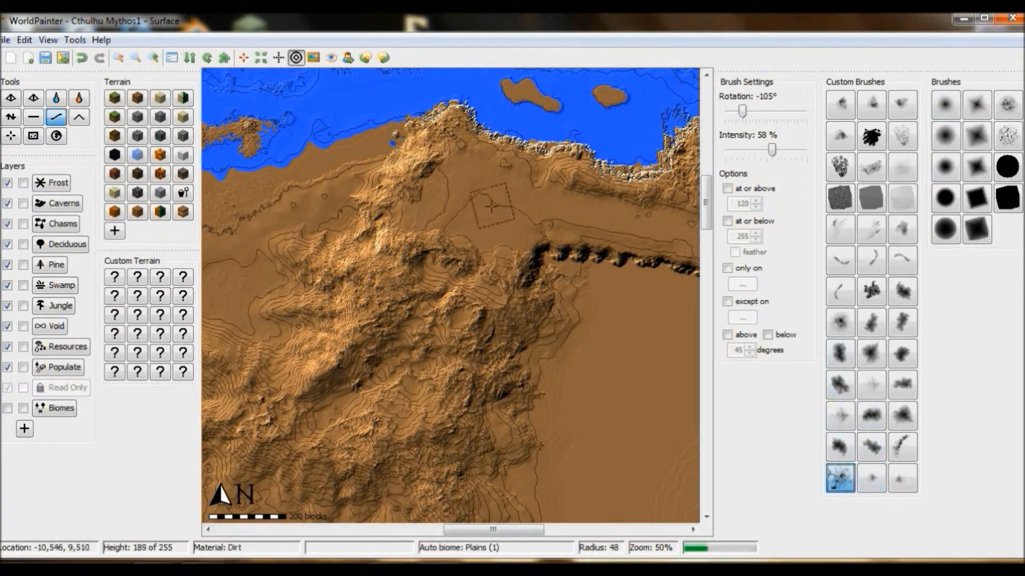
pyautogui.keyDown('alt'); pyautogui.scroll(-2, 459, 186); pyautogui.keyUp('alt')
pyautogui.click(11, 116)
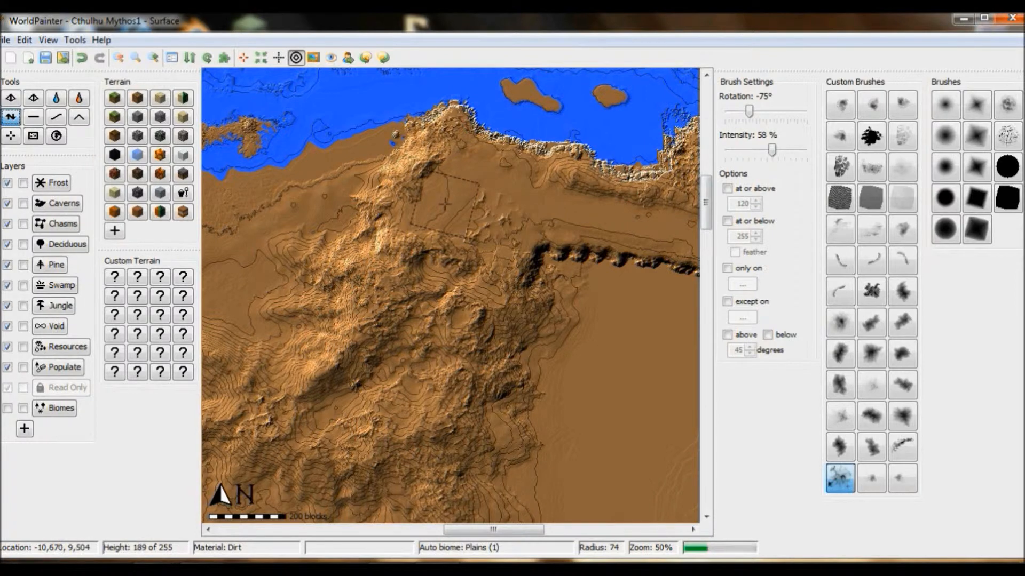
pyautogui.scroll(-3, 471, 172)
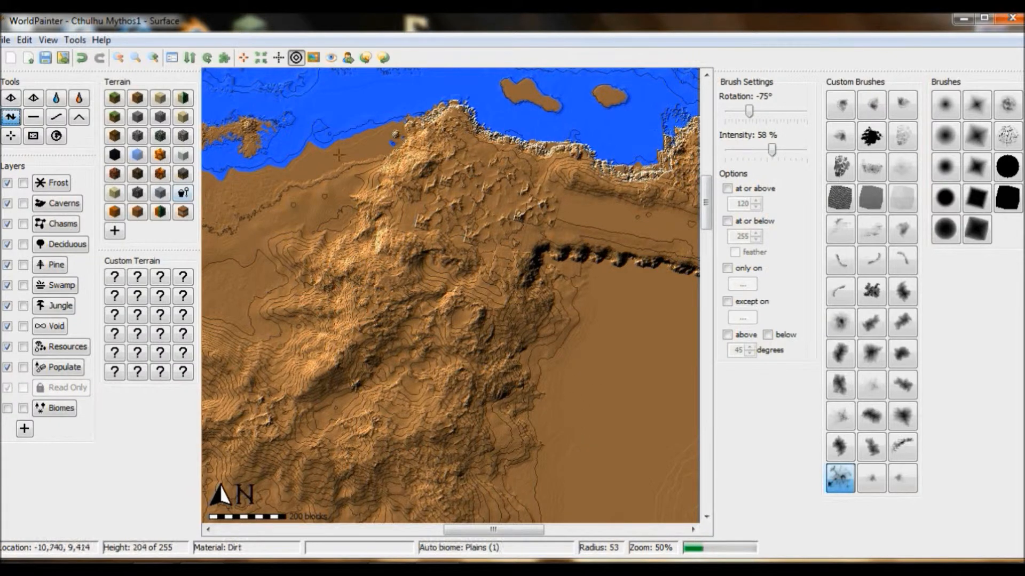
# Step: Smooth the sharp straight edges left around the plateau's bumps with the soft round brush at 58% intensity and radius 16
pyautogui.click(154, 58)
pyautogui.click(956, 116)
pyautogui.click(56, 116)
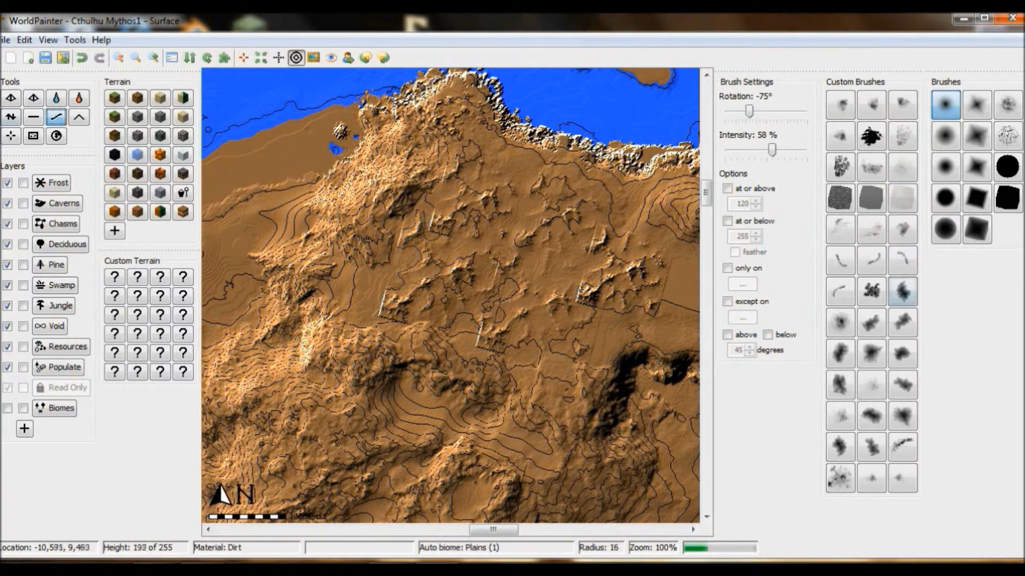
# Step: Raise the bumpy plateau into mountains with a dark cloud brush at 58% intensity, varying the rotation between -90° and 45° and radius from 86 to 149
pyautogui.keyDown('alt'); pyautogui.scroll(-6, 473, 178); pyautogui.keyUp('alt')
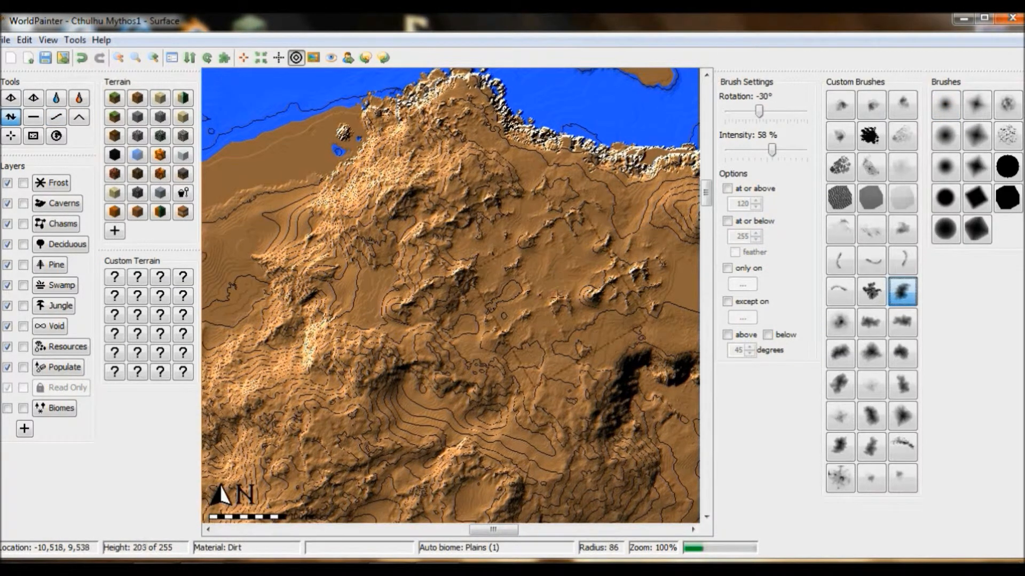
pyautogui.keyDown('alt'); pyautogui.scroll(7, 561, 289); pyautogui.keyUp('alt')
pyautogui.scroll(6, 561, 288)
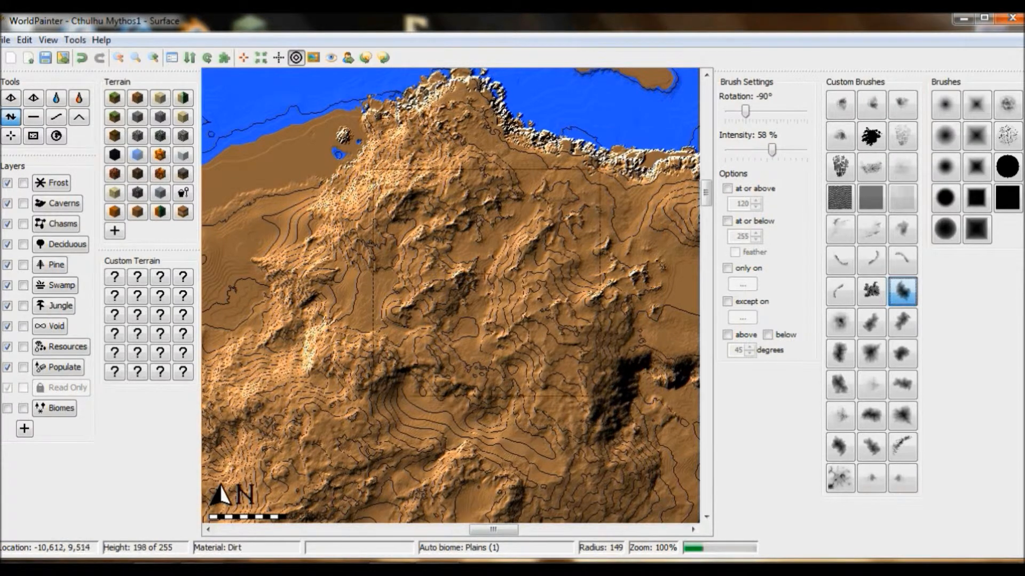
pyautogui.keyDown('alt'); pyautogui.scroll(-9, 550, 312); pyautogui.keyUp('alt')
pyautogui.moveTo(485, 530); pyautogui.dragTo(505, 530)
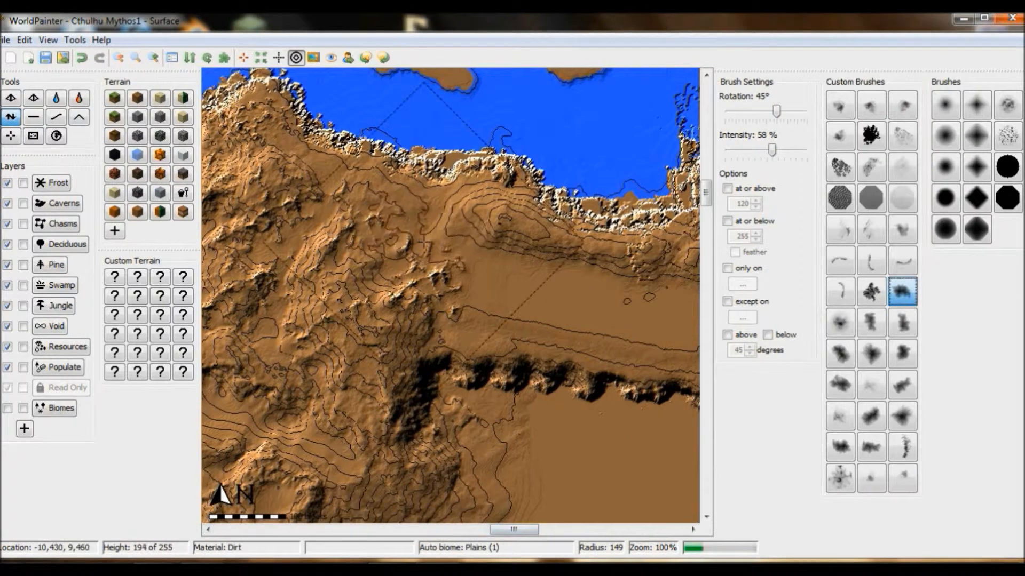
pyautogui.moveTo(514, 530); pyautogui.dragTo(492, 530)
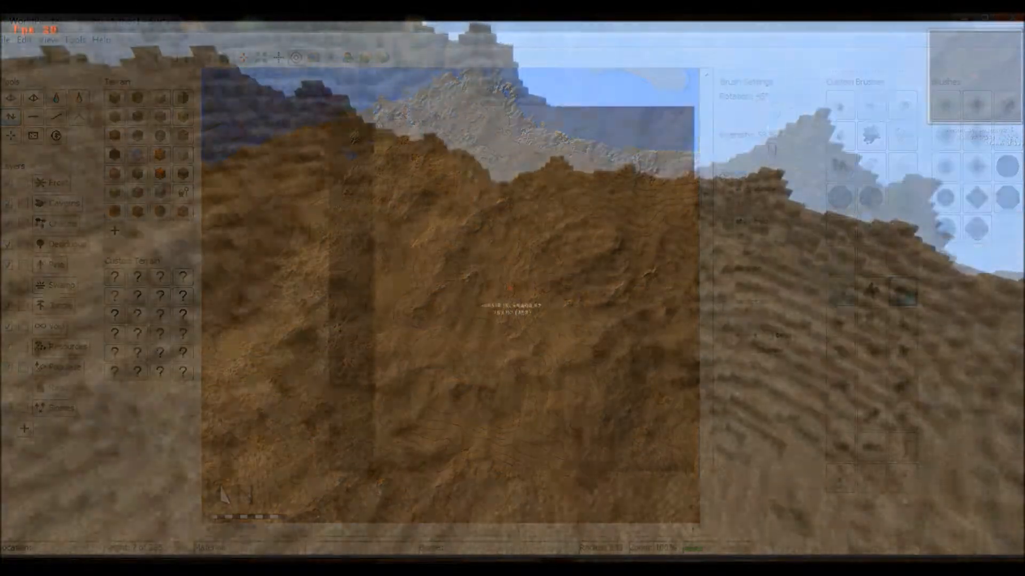
# Step: Switch to Minecraft, close the enlarged map and fly over the newly raised mountains and their basin
pyautogui.press('x')
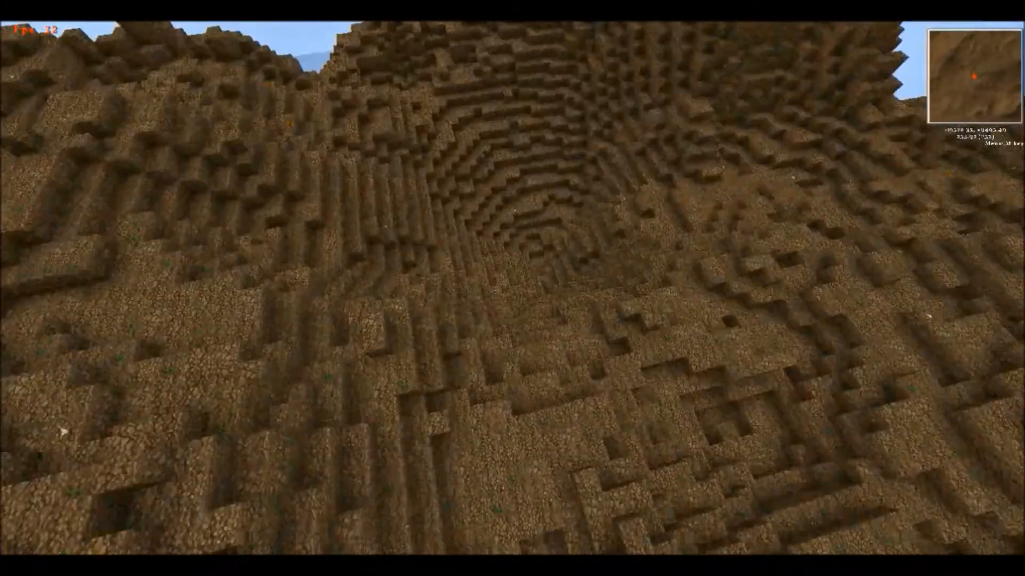
pyautogui.press('w')
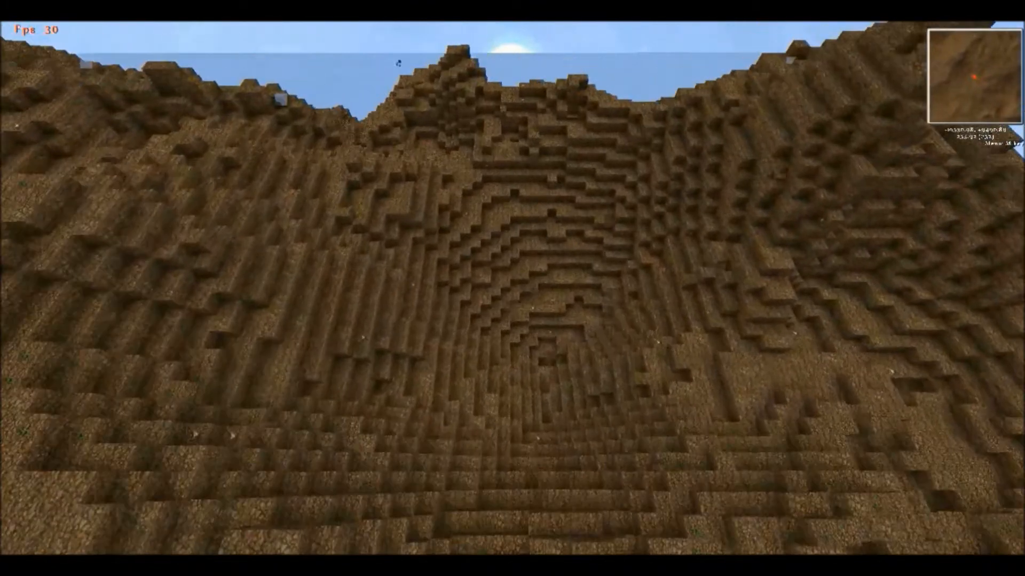
# Step: Fly over the raised mountains in Minecraft, checking the position on the enlarged map, and inspect the peaks, slopes and valley floor
pyautogui.press('w')
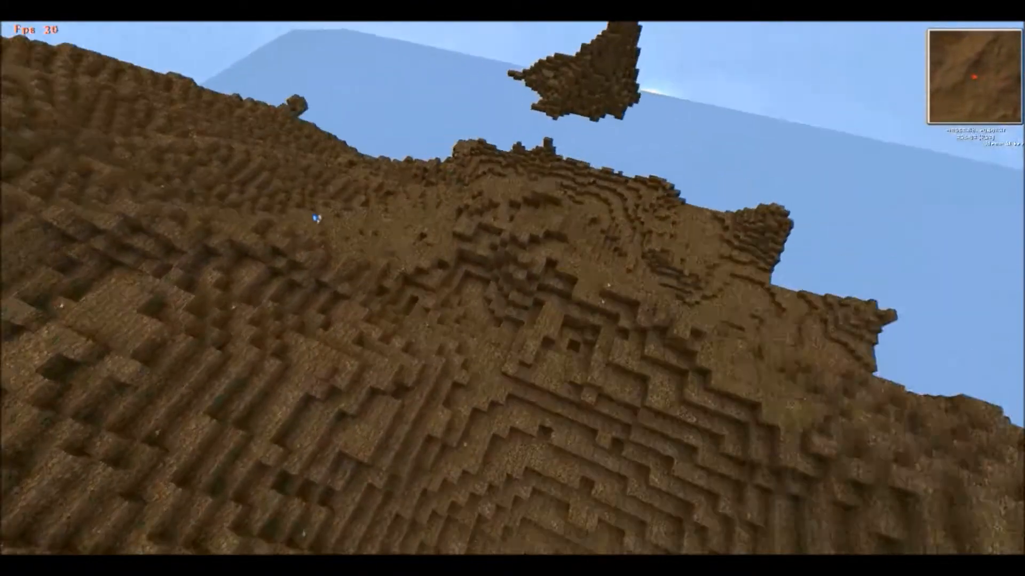
pyautogui.press('x')
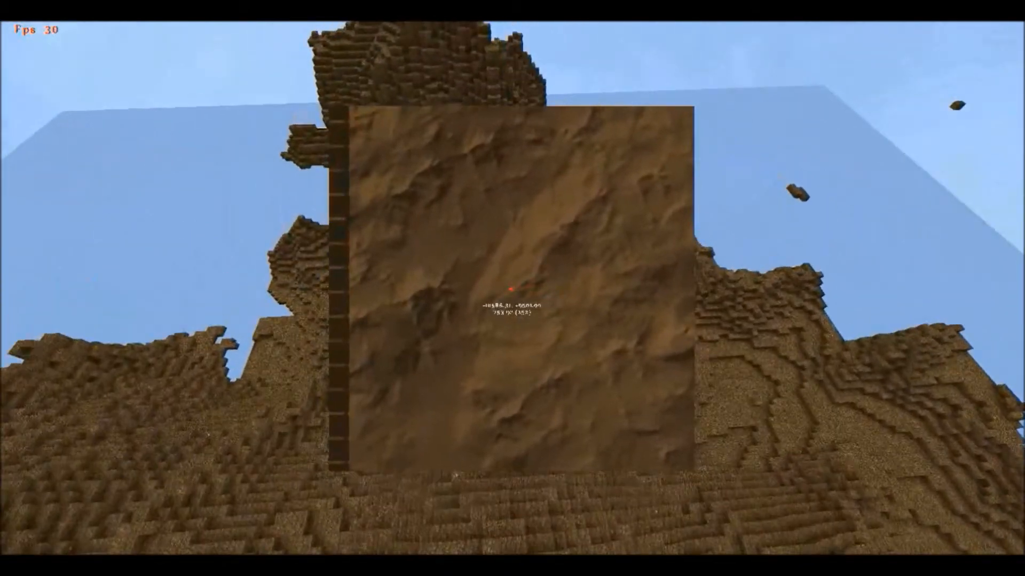
pyautogui.press('x')
pyautogui.press('w')
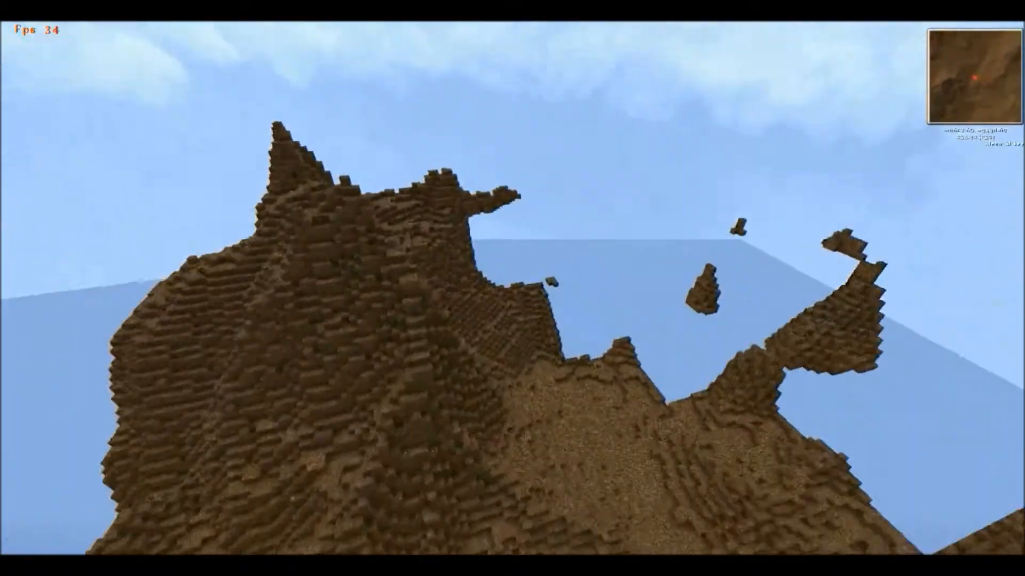
pyautogui.press('w')
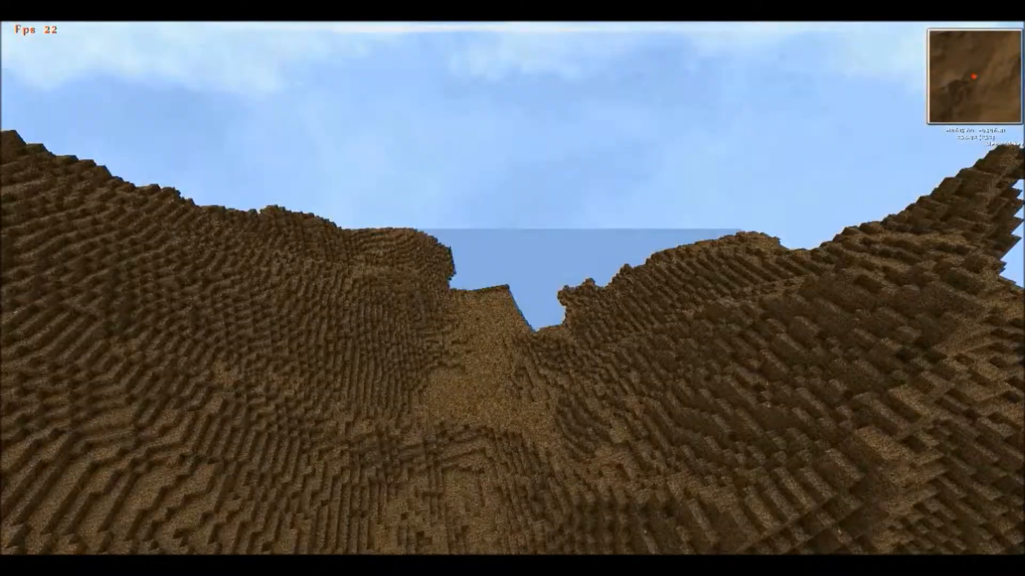
pyautogui.press('w')
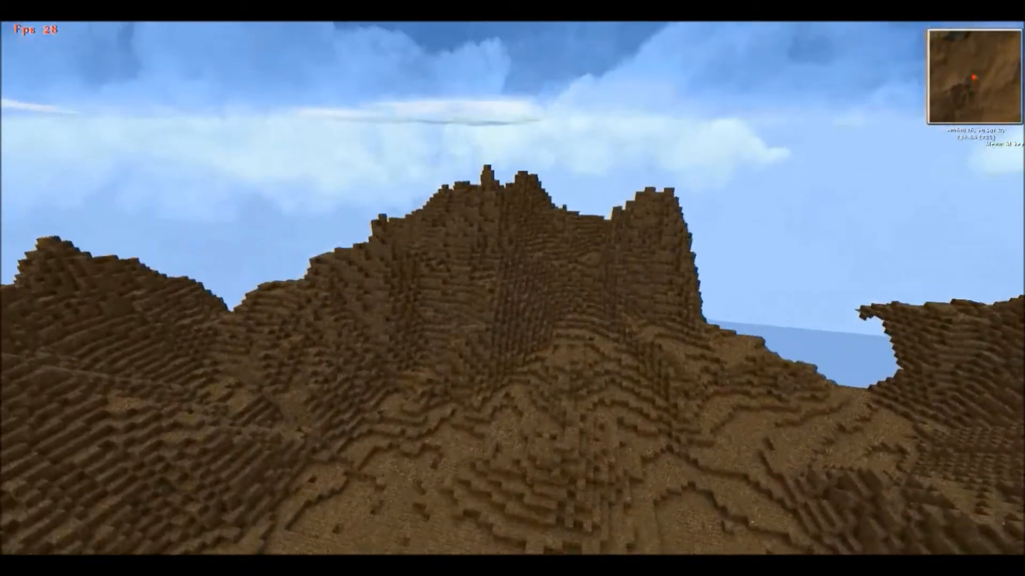
pyautogui.press('w')
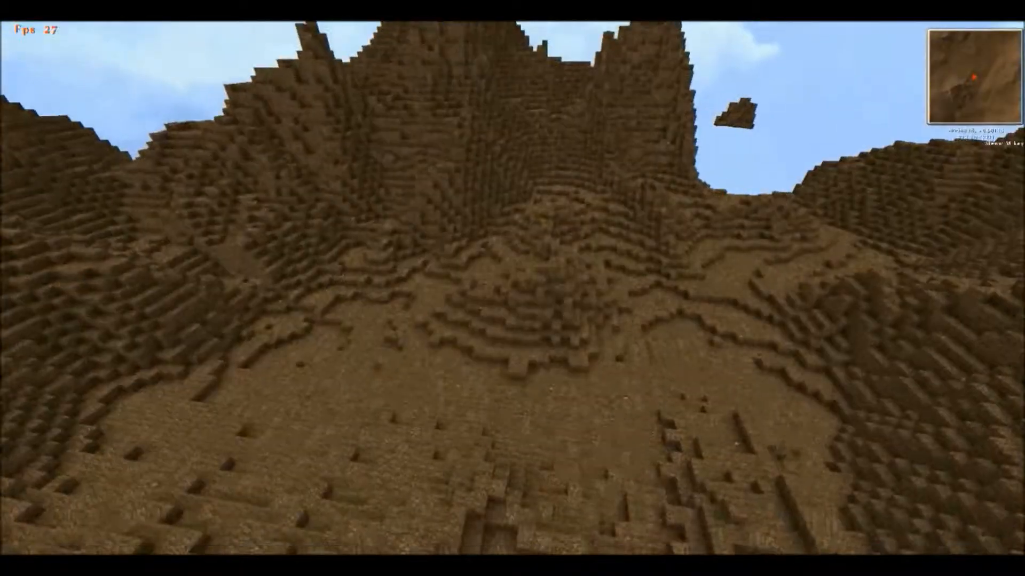
pyautogui.press('w')
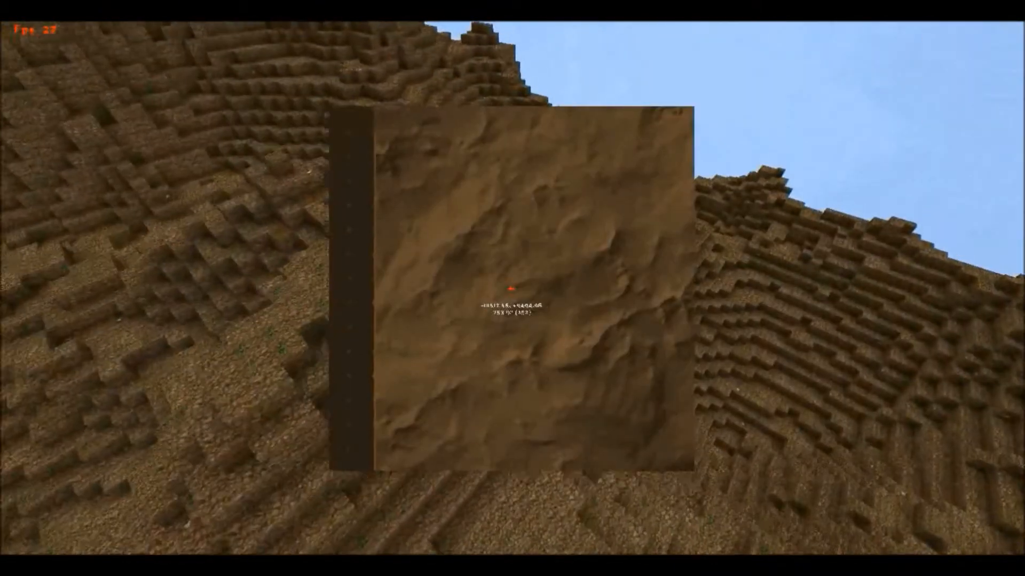
# Step: Toggle the enlarged map to compare the mountain relief with the surrounding ridges, leaving it closed to view the peaks
pyautogui.press('x')
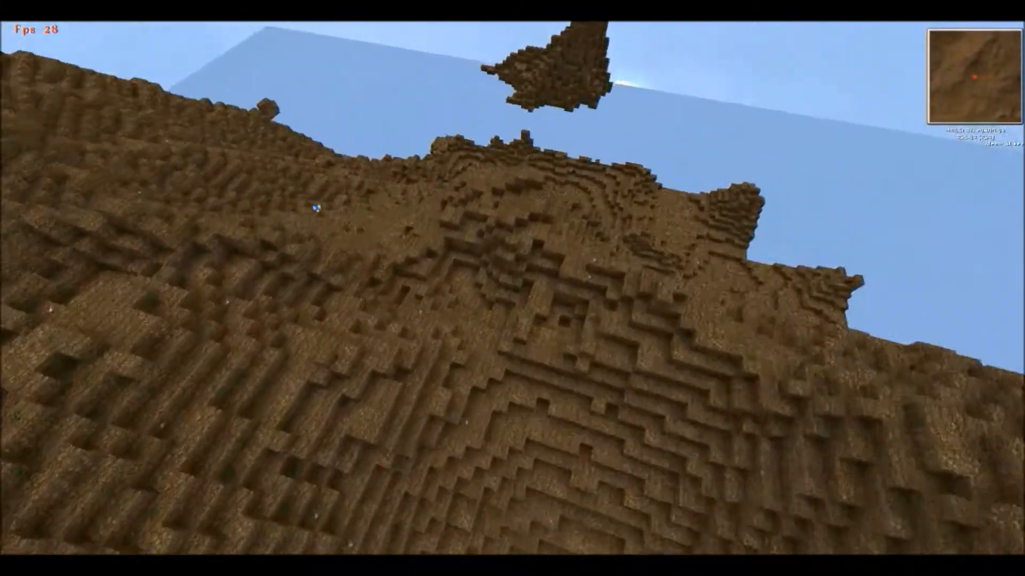
pyautogui.press('x')
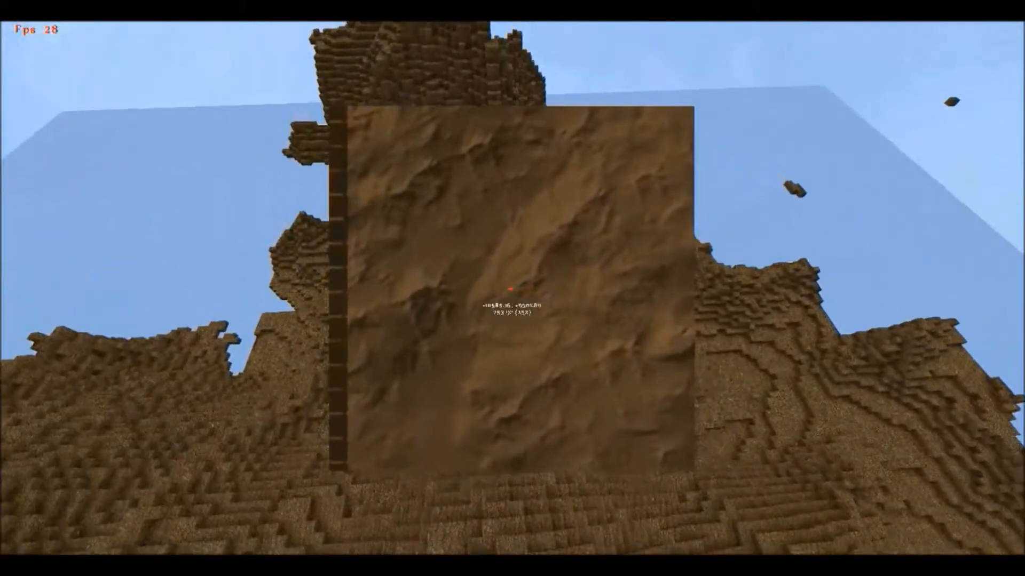
pyautogui.press('x')
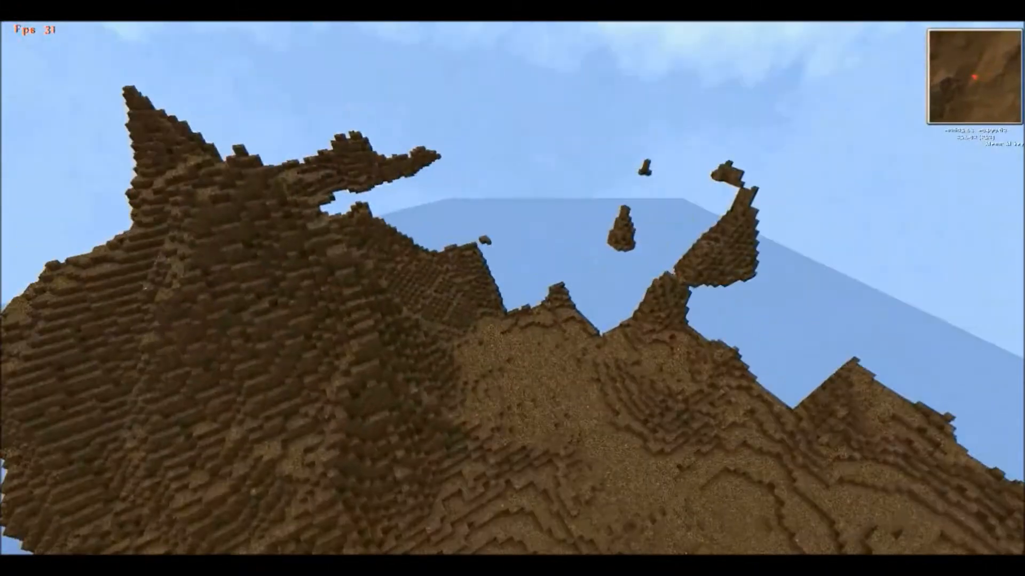